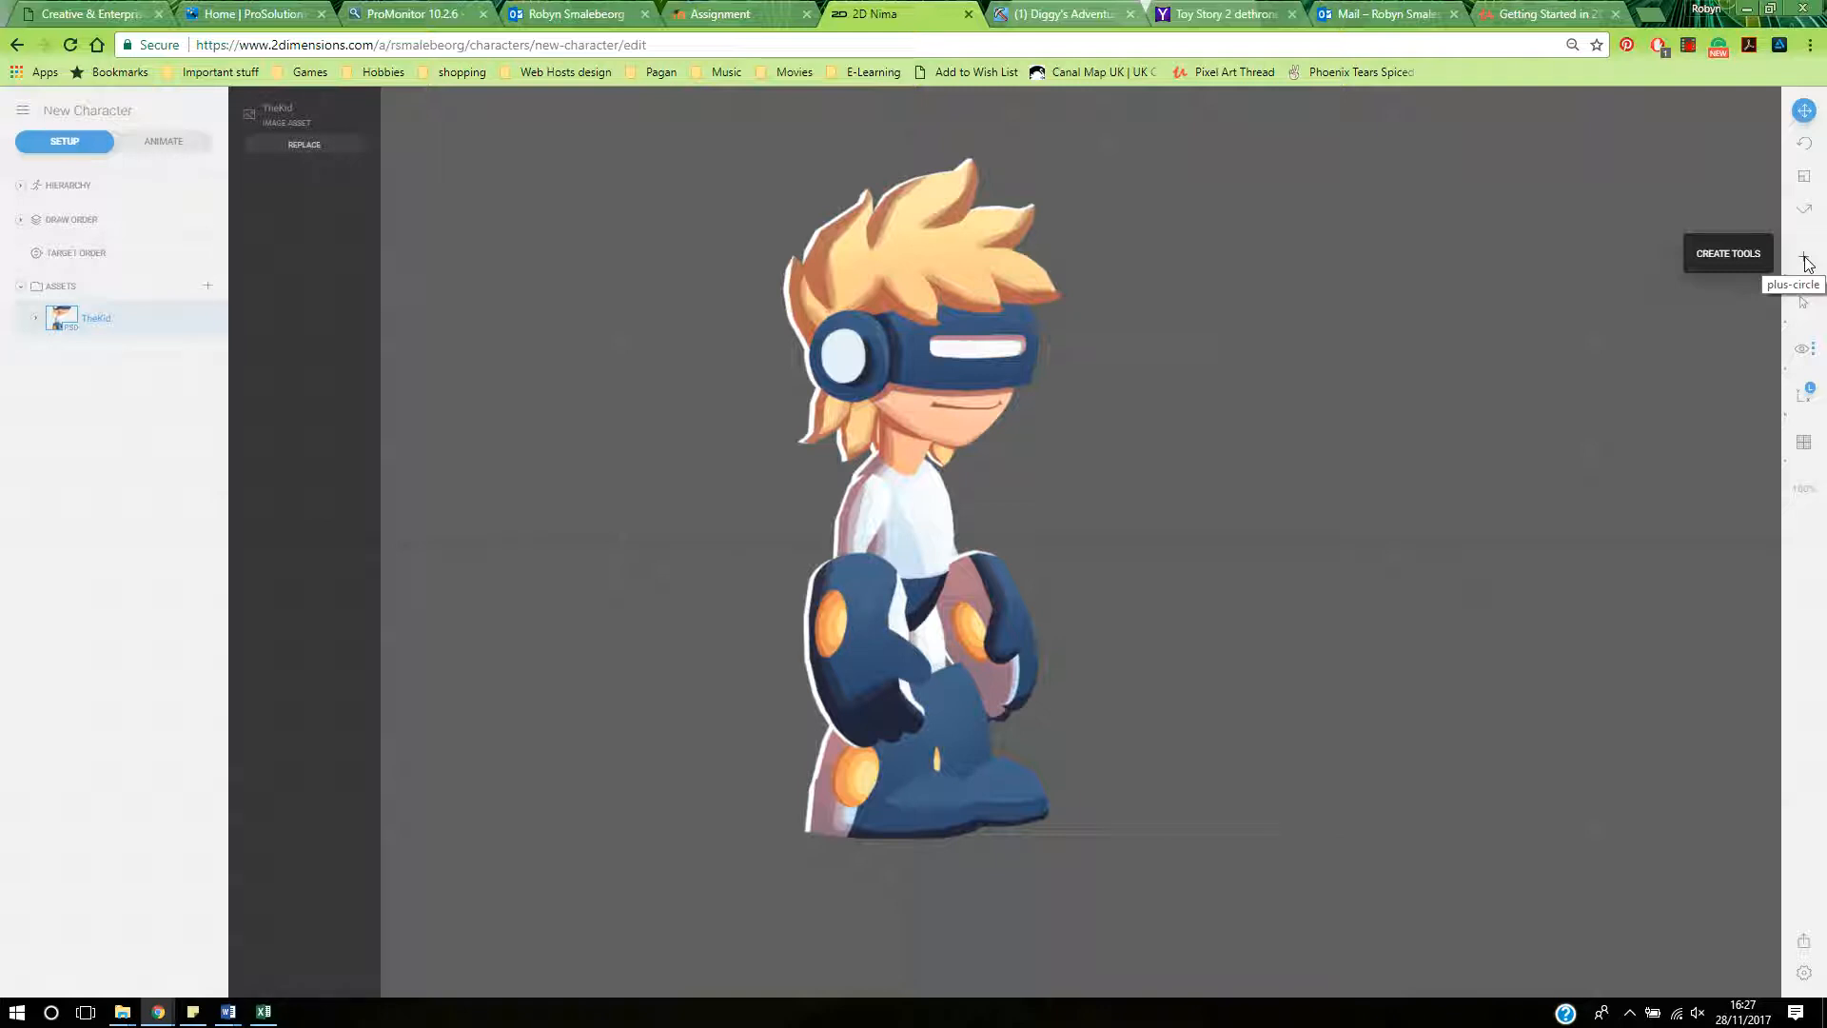
- Create a root bone at the waist, about X 7, Y -43, and chain bones through the torso to the neck and head
left_click(1805, 260)
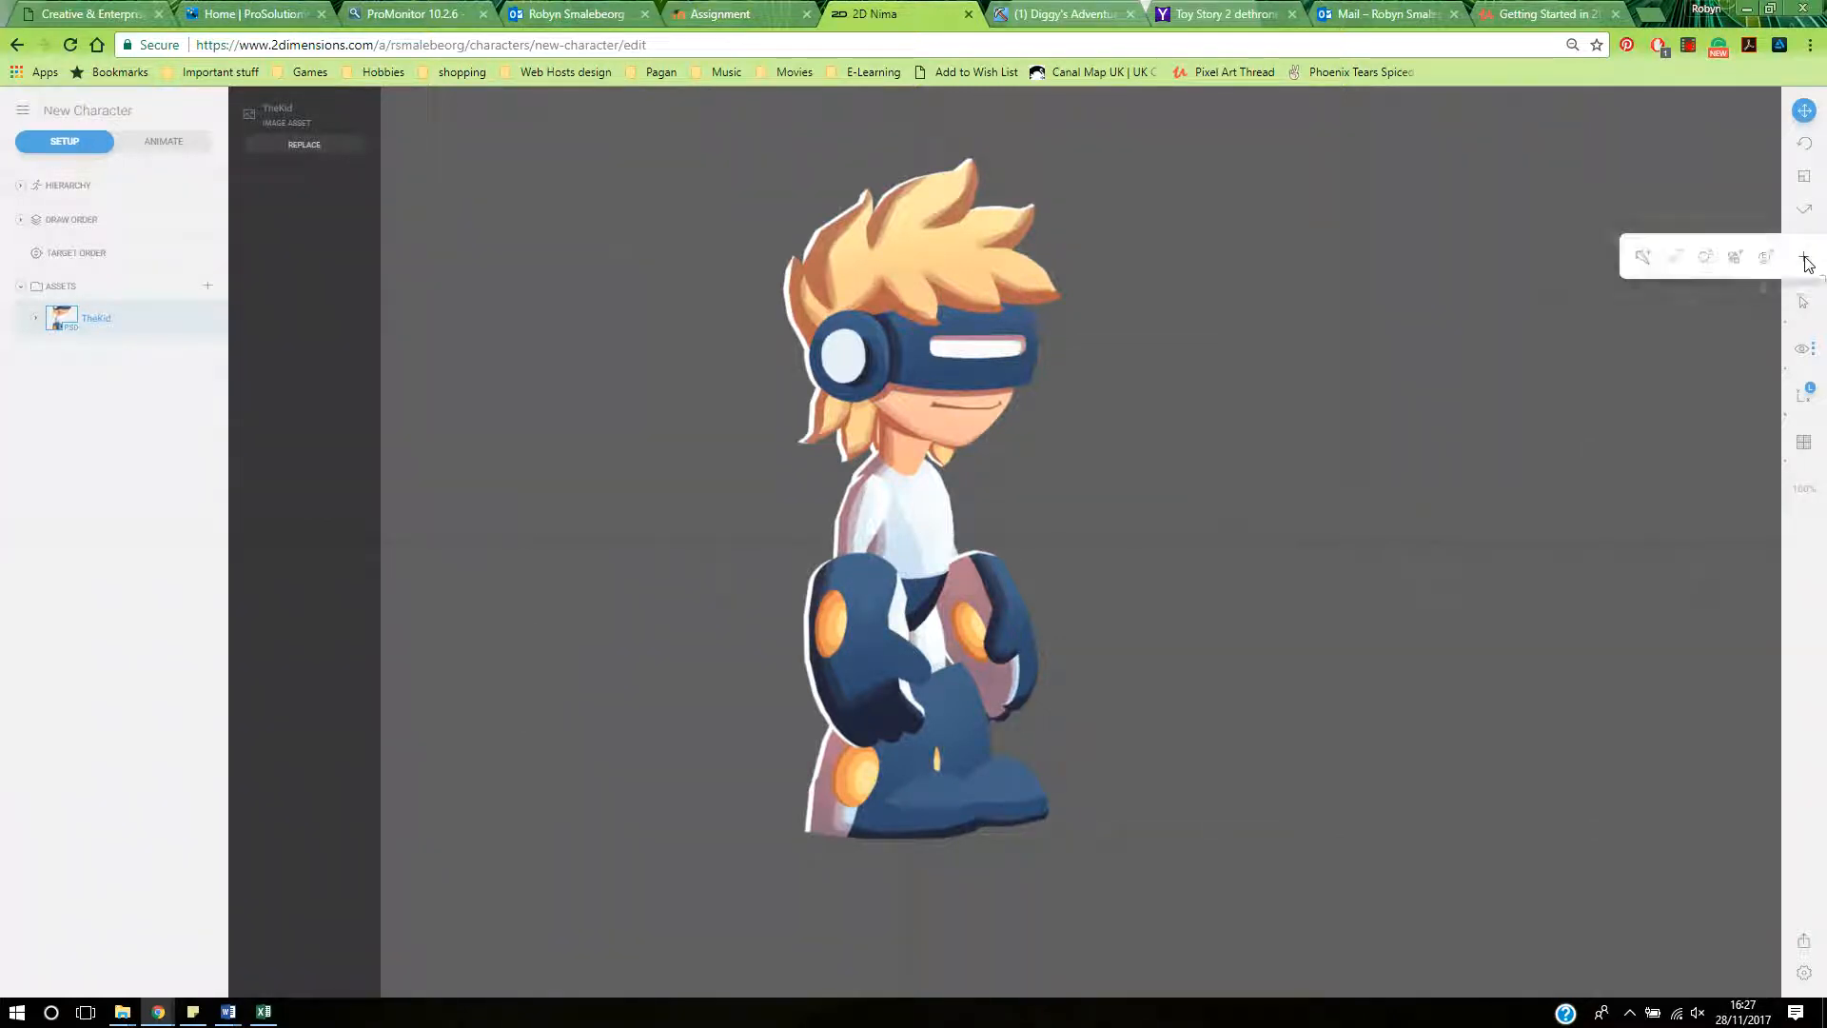
left_click(1642, 259)
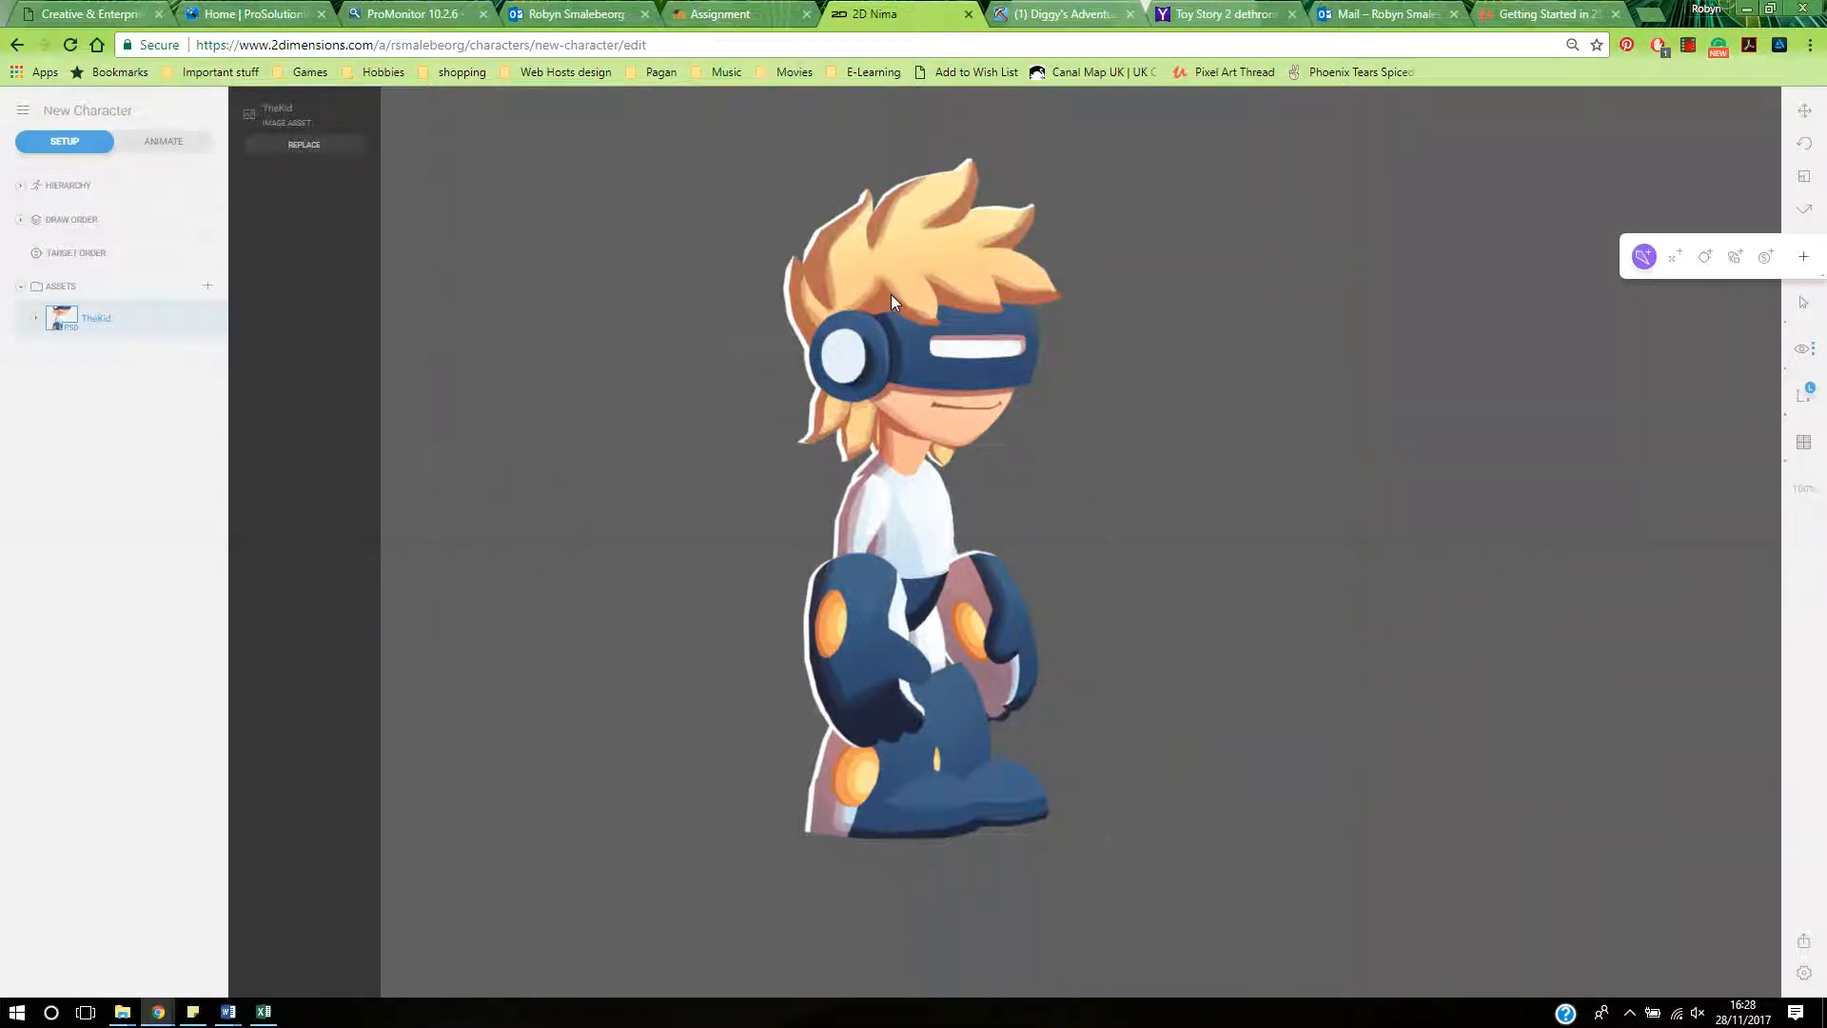
left_click(919, 575)
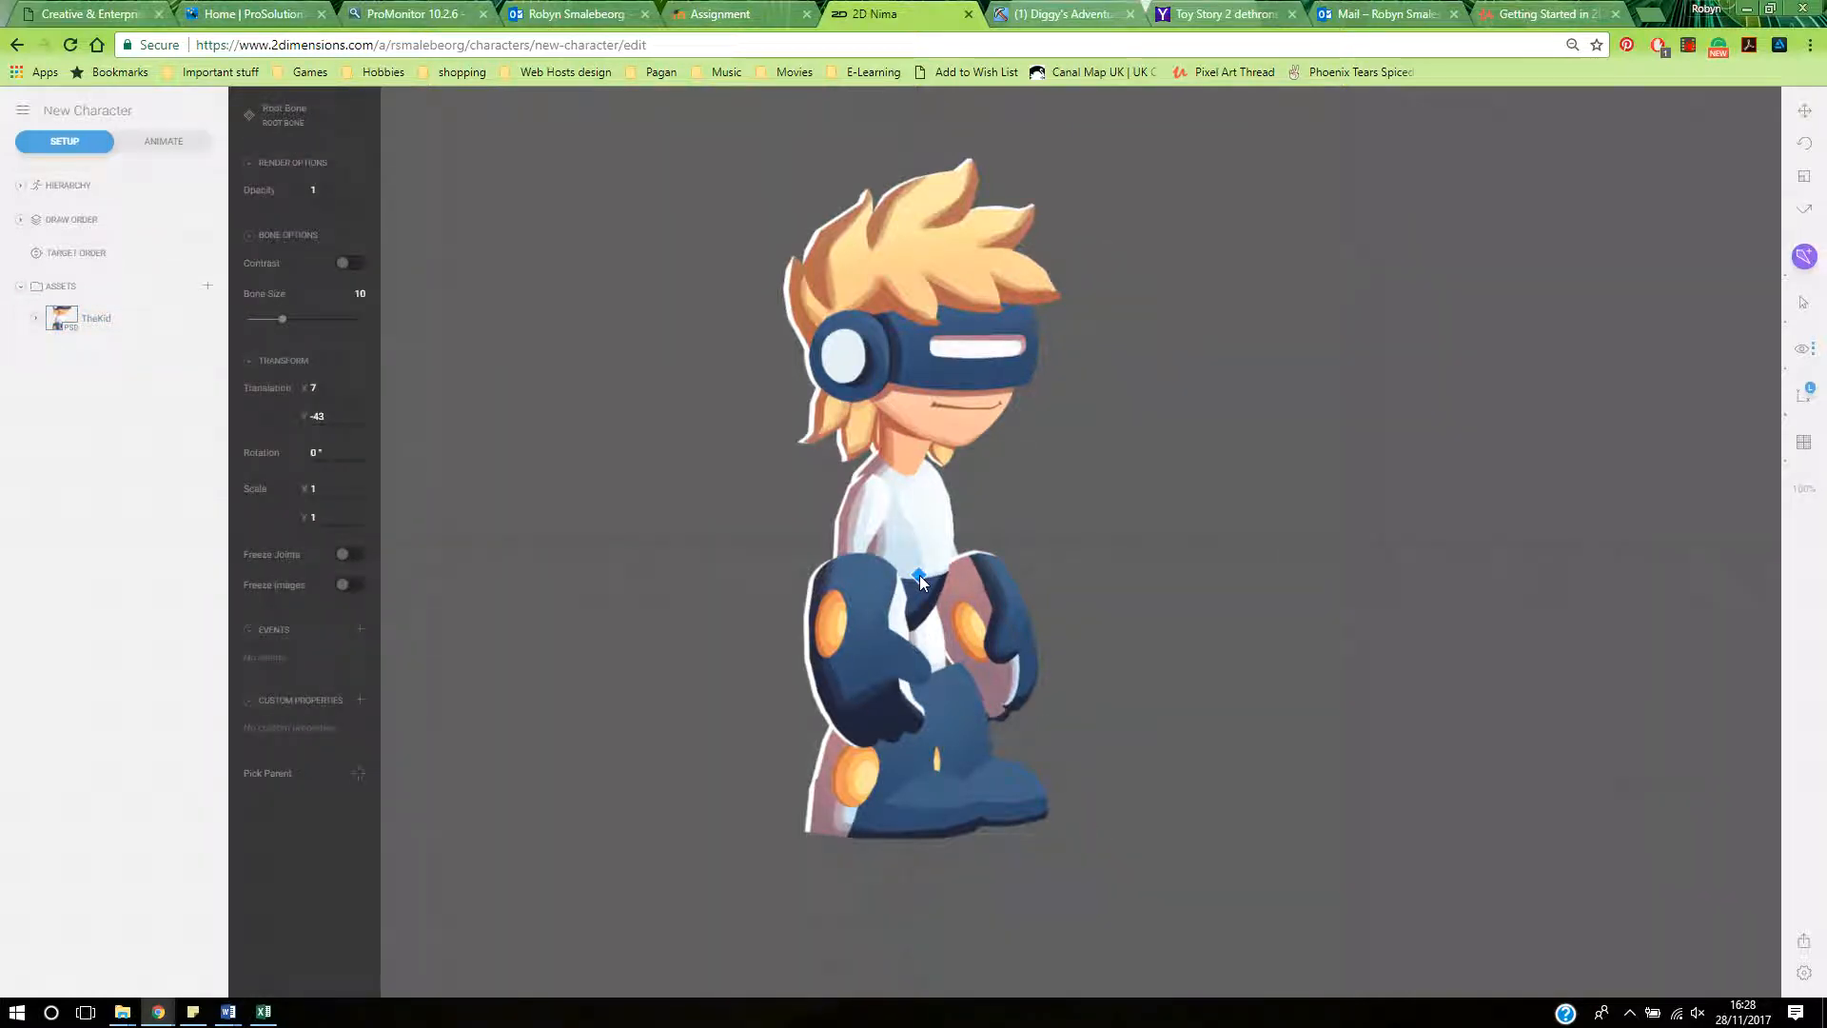
left_click(899, 470)
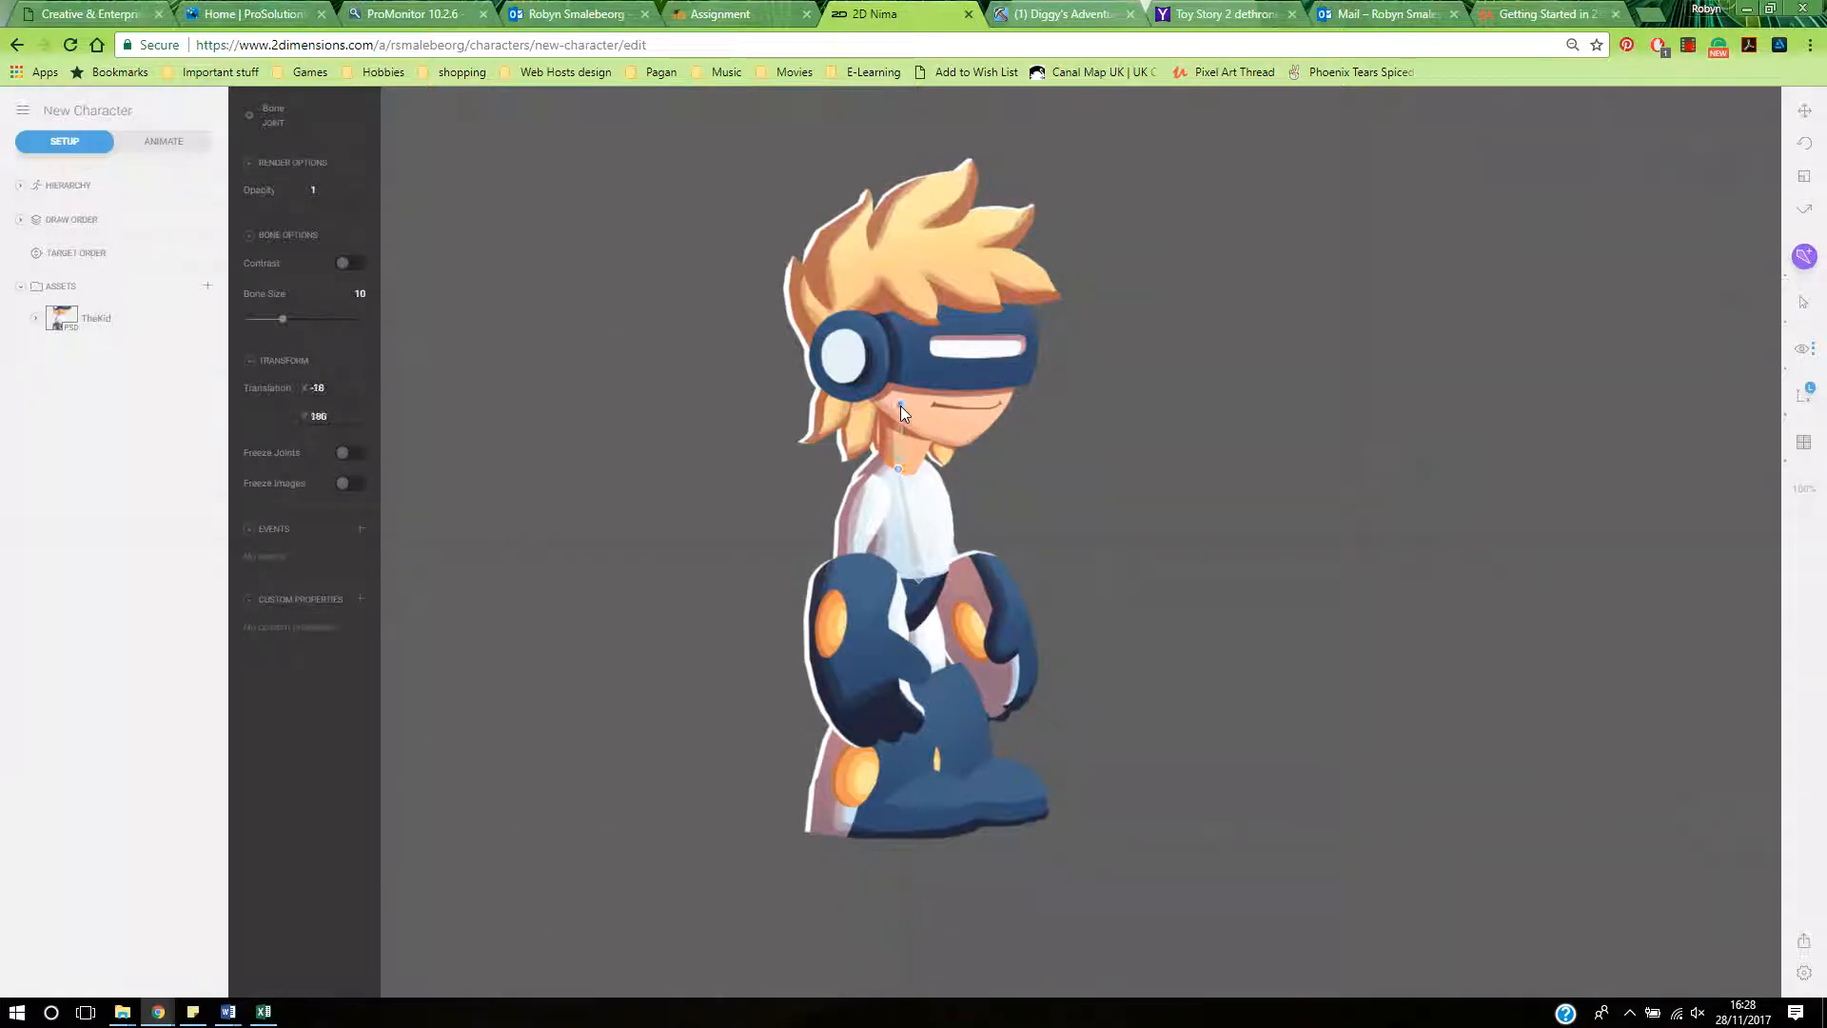
left_click(900, 308)
- Branch right arm bones off the torso bone, placing joints at the shoulder, wrist and hand
left_click(906, 515)
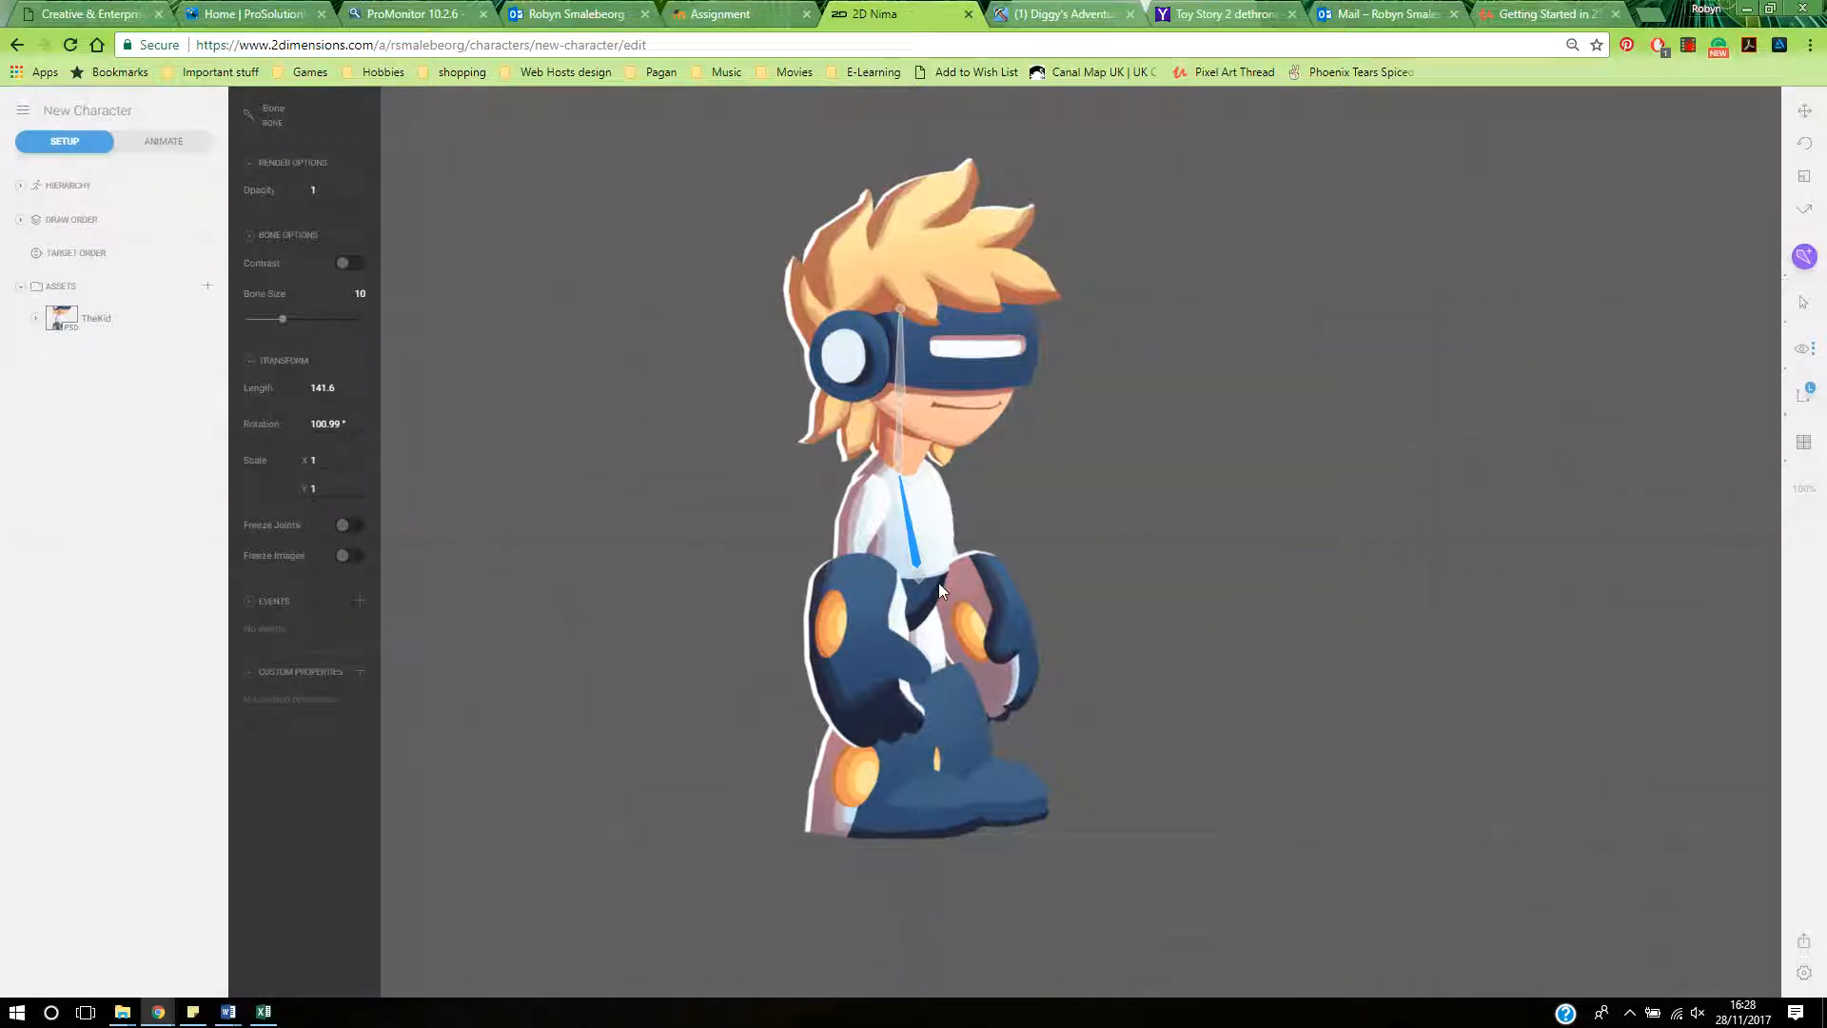
left_click(866, 488)
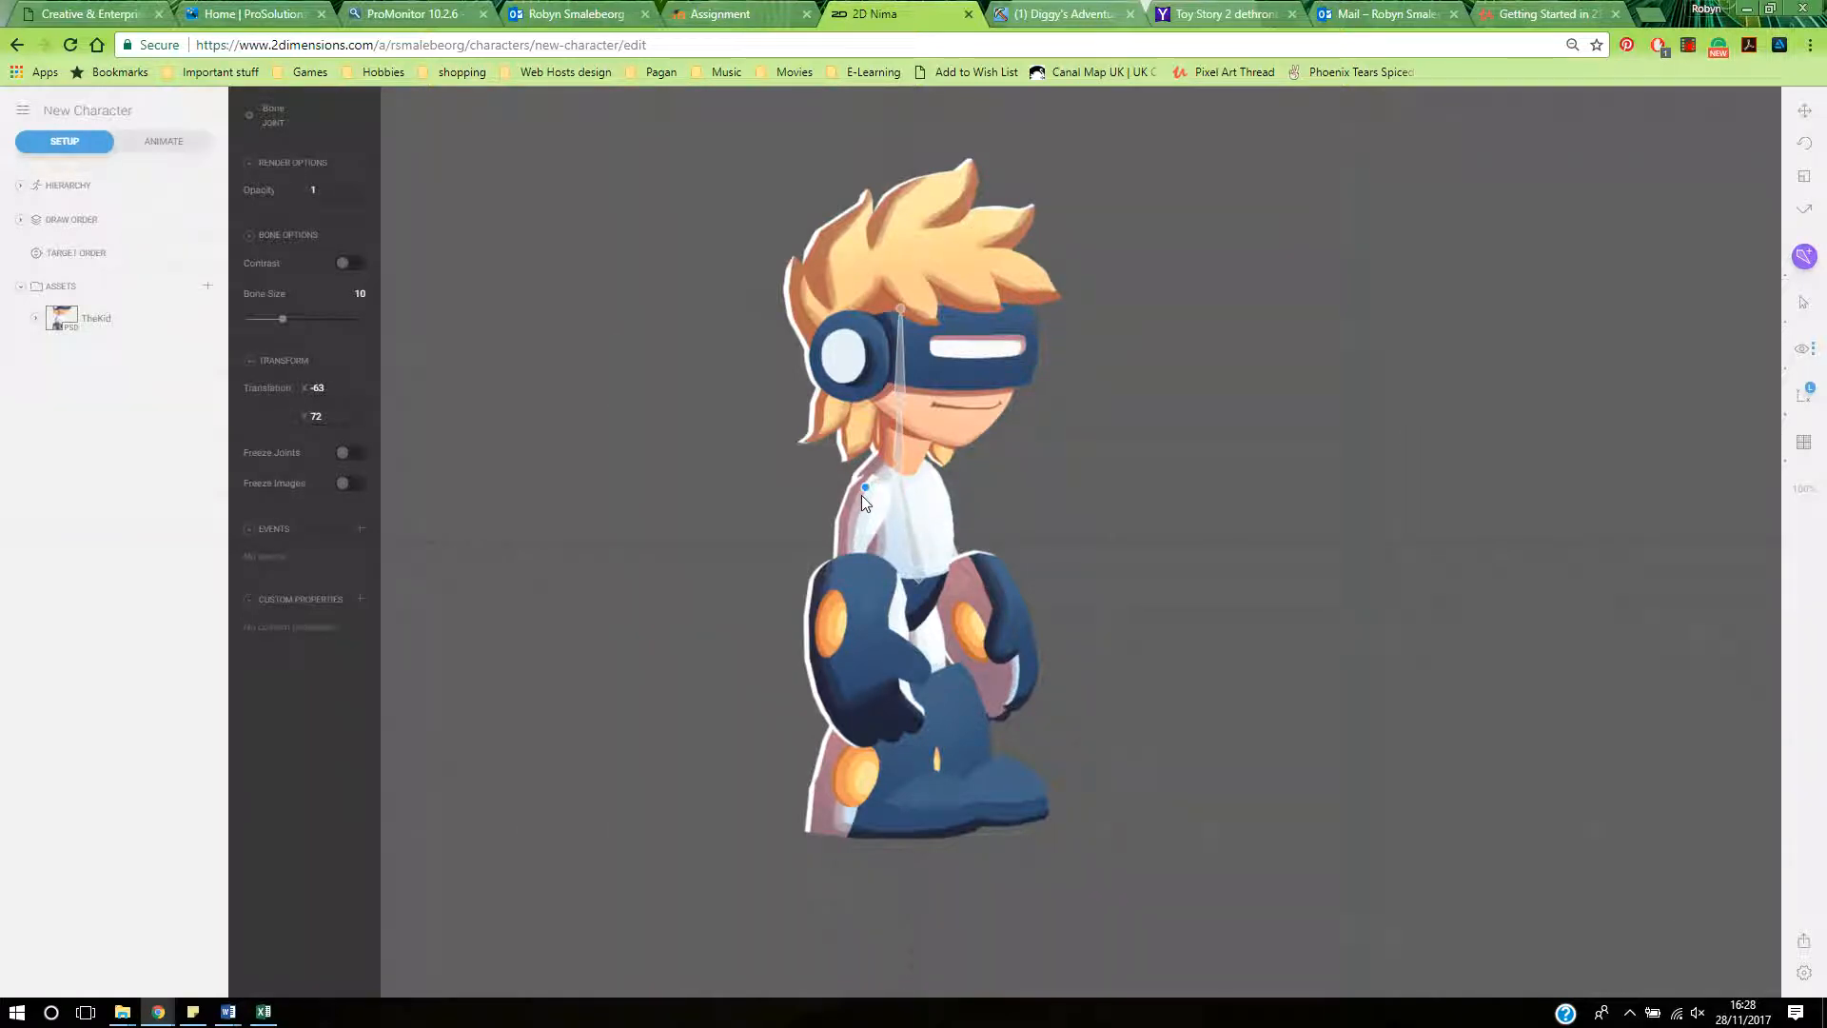
left_click(838, 580)
left_click(848, 660)
- Branch left arm bones off the torso bone, placing joints at the neck base, wrist and hand
left_click(906, 502)
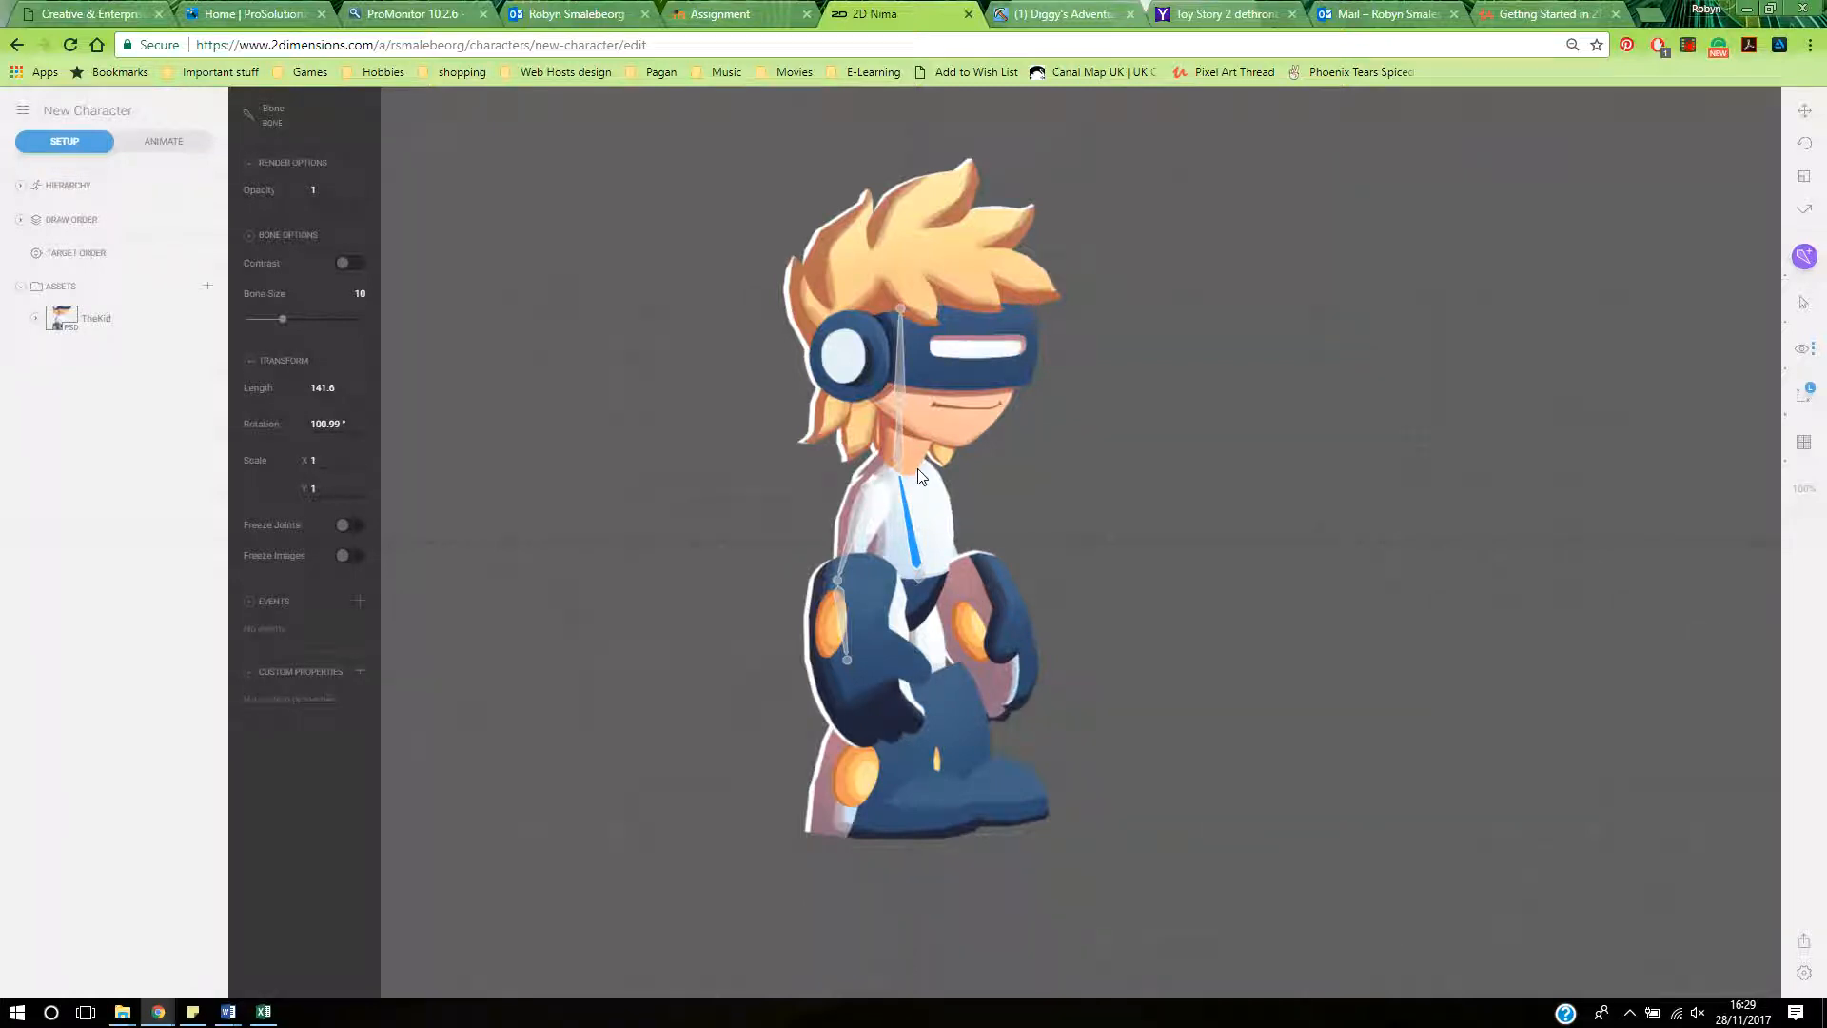
left_click(918, 468)
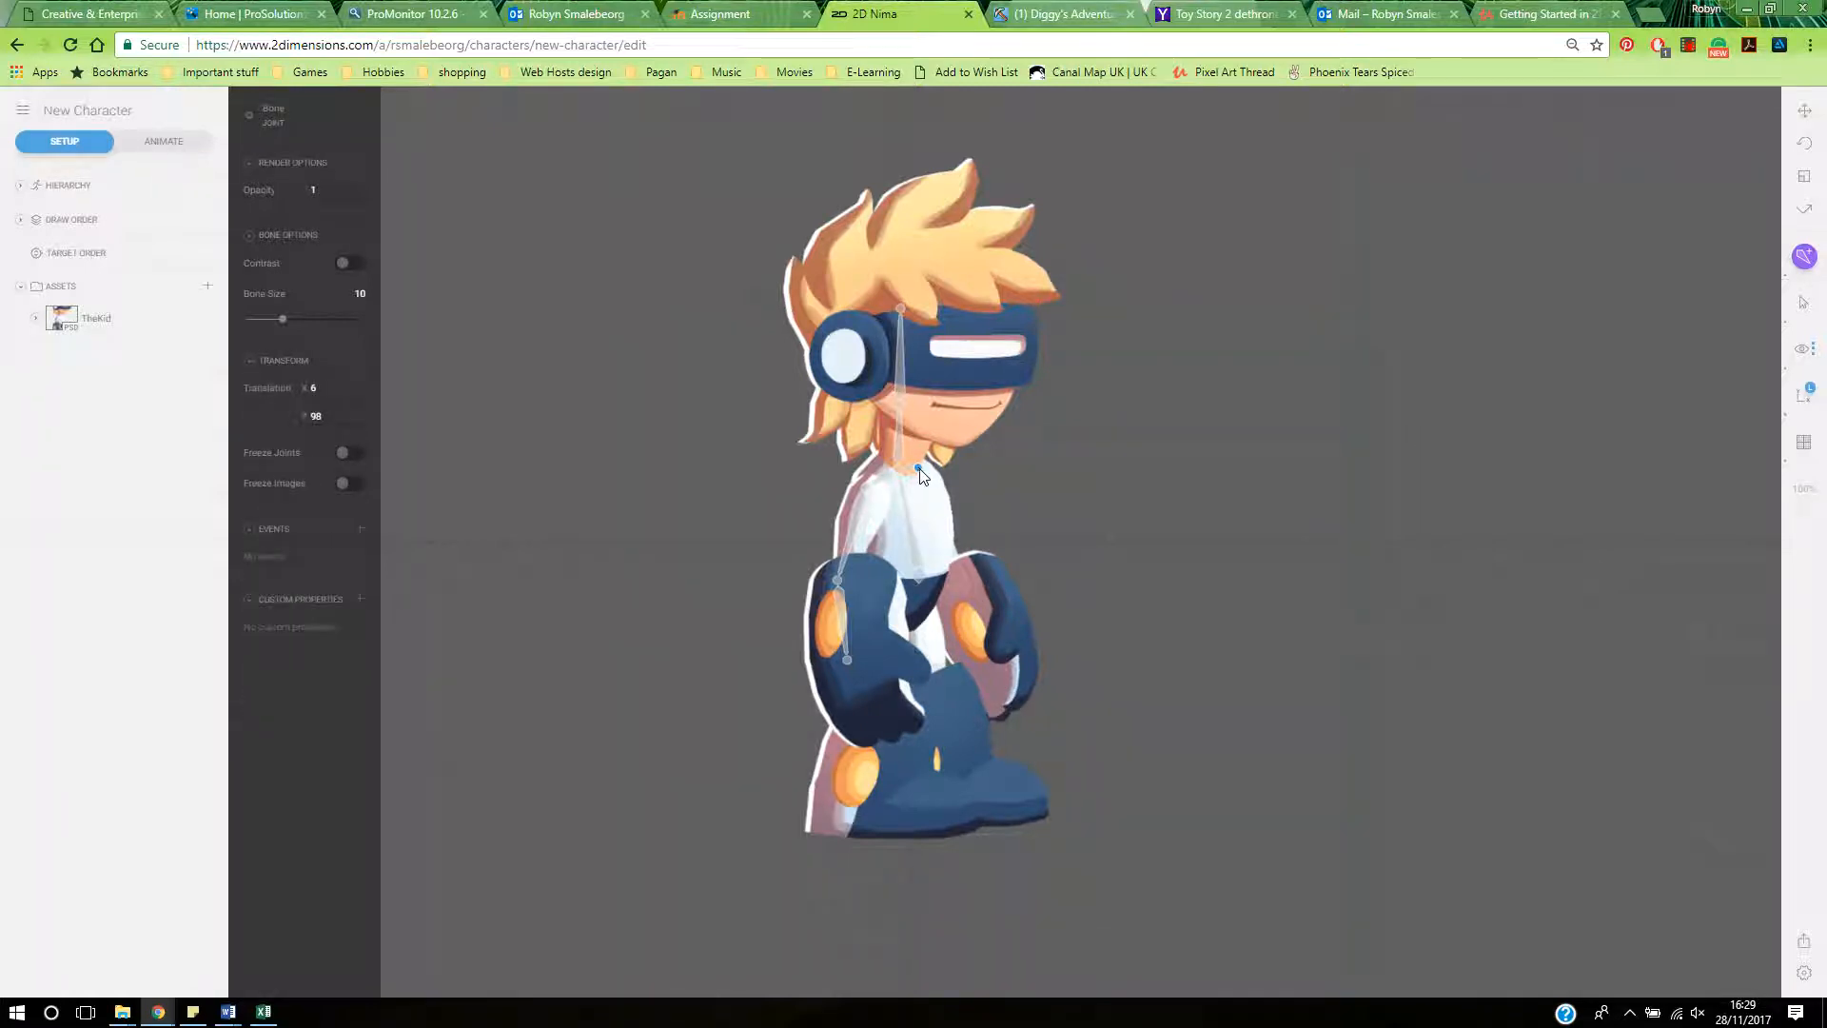
left_click(941, 549)
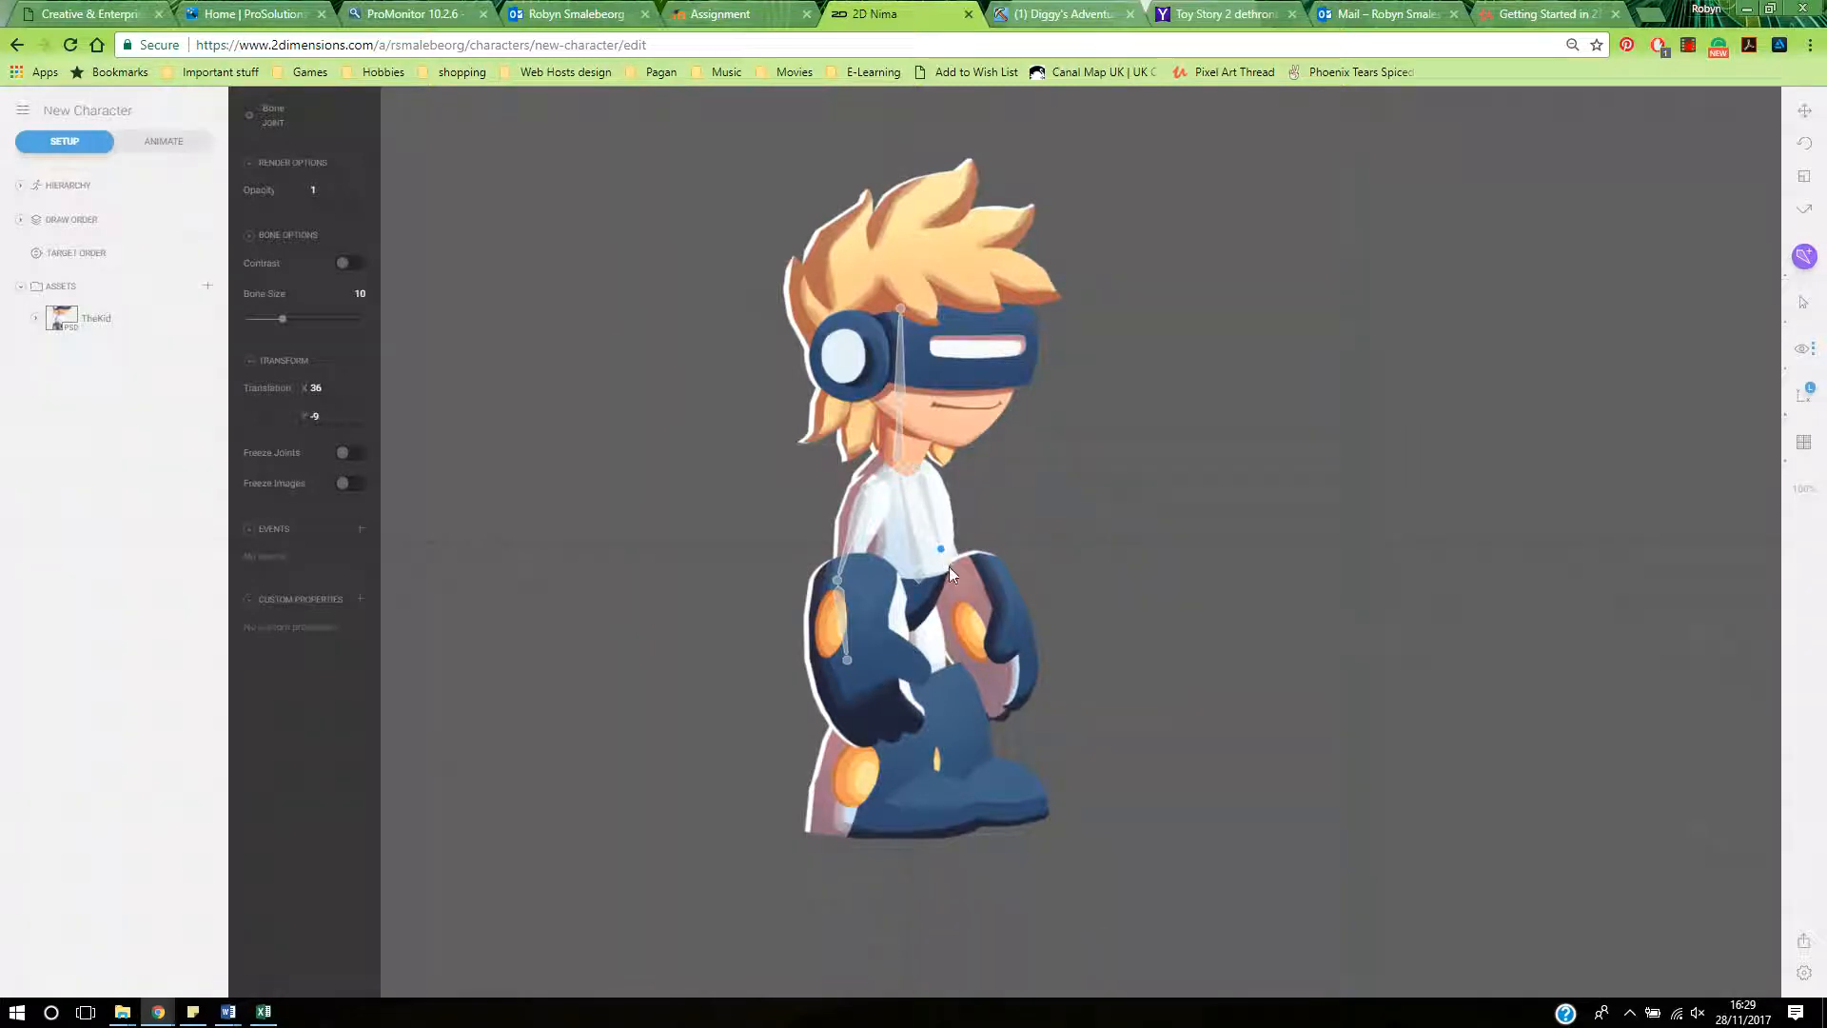
left_click(973, 615)
- From the root bone, create a short pelvis bone and continue with left leg bones through the hip, knee, ankle and toes
left_click(846, 657)
left_click(917, 575)
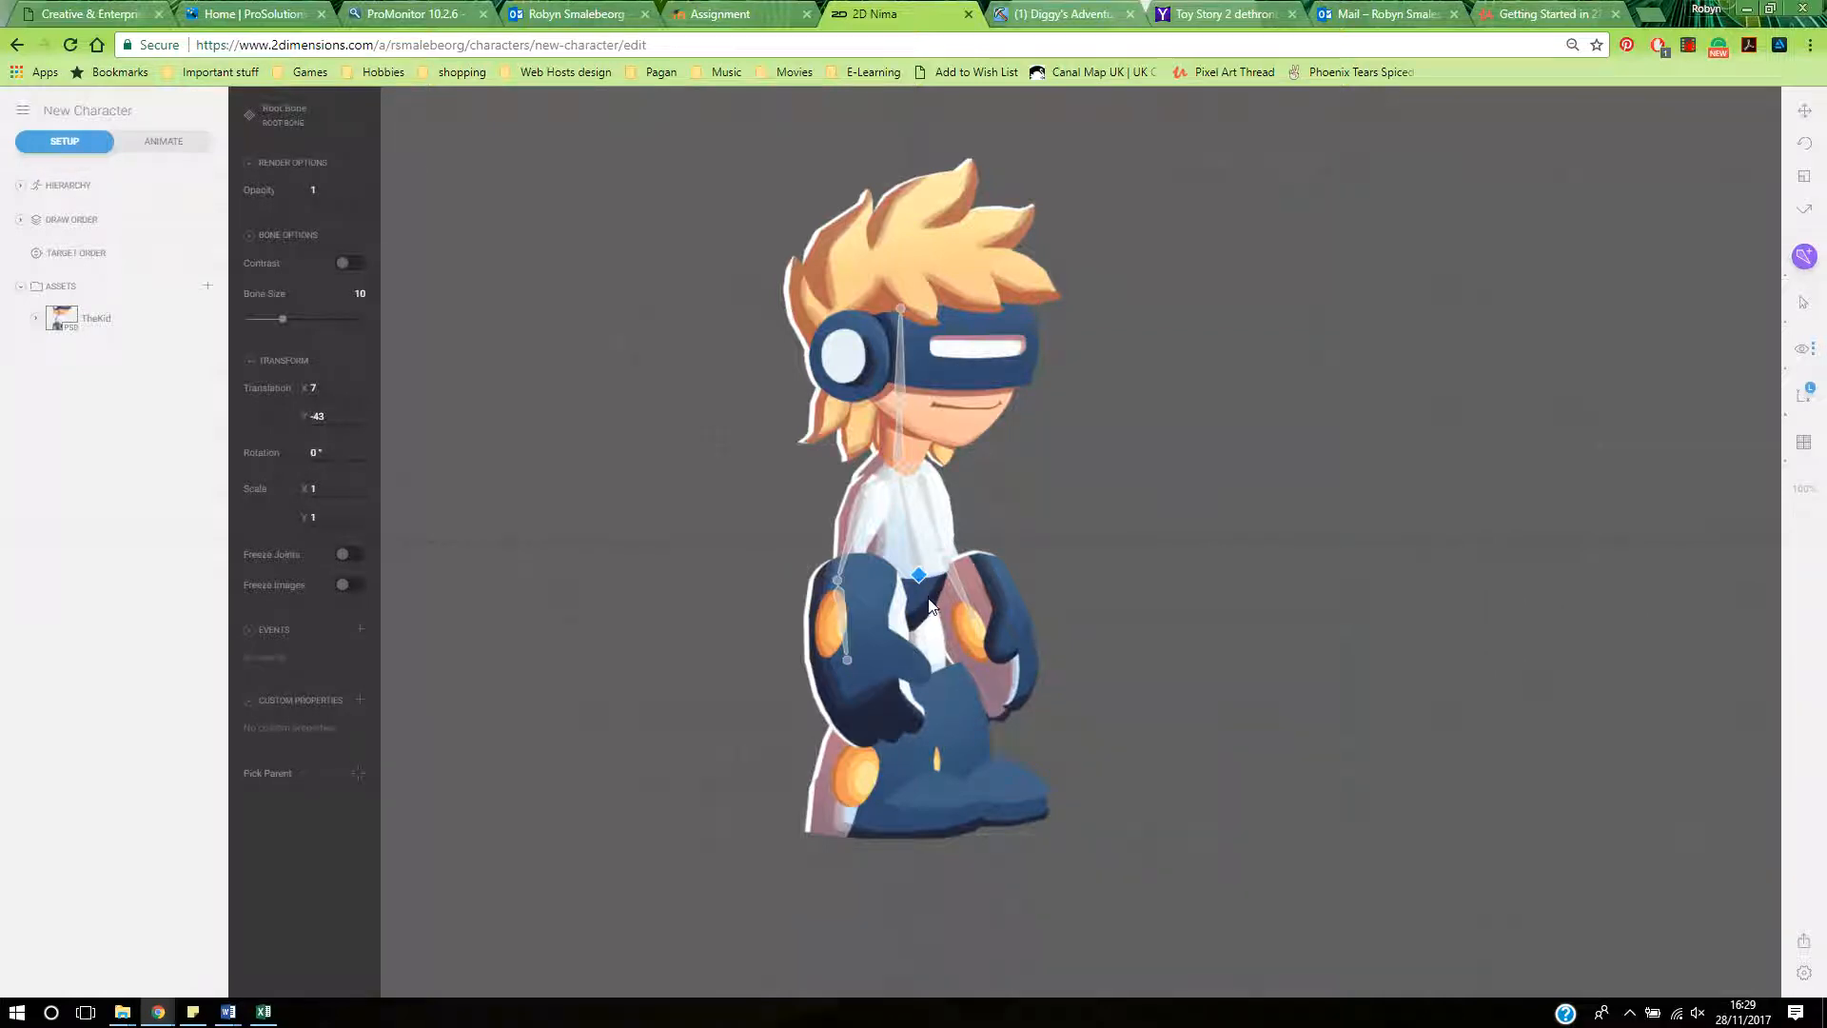
left_click(918, 599)
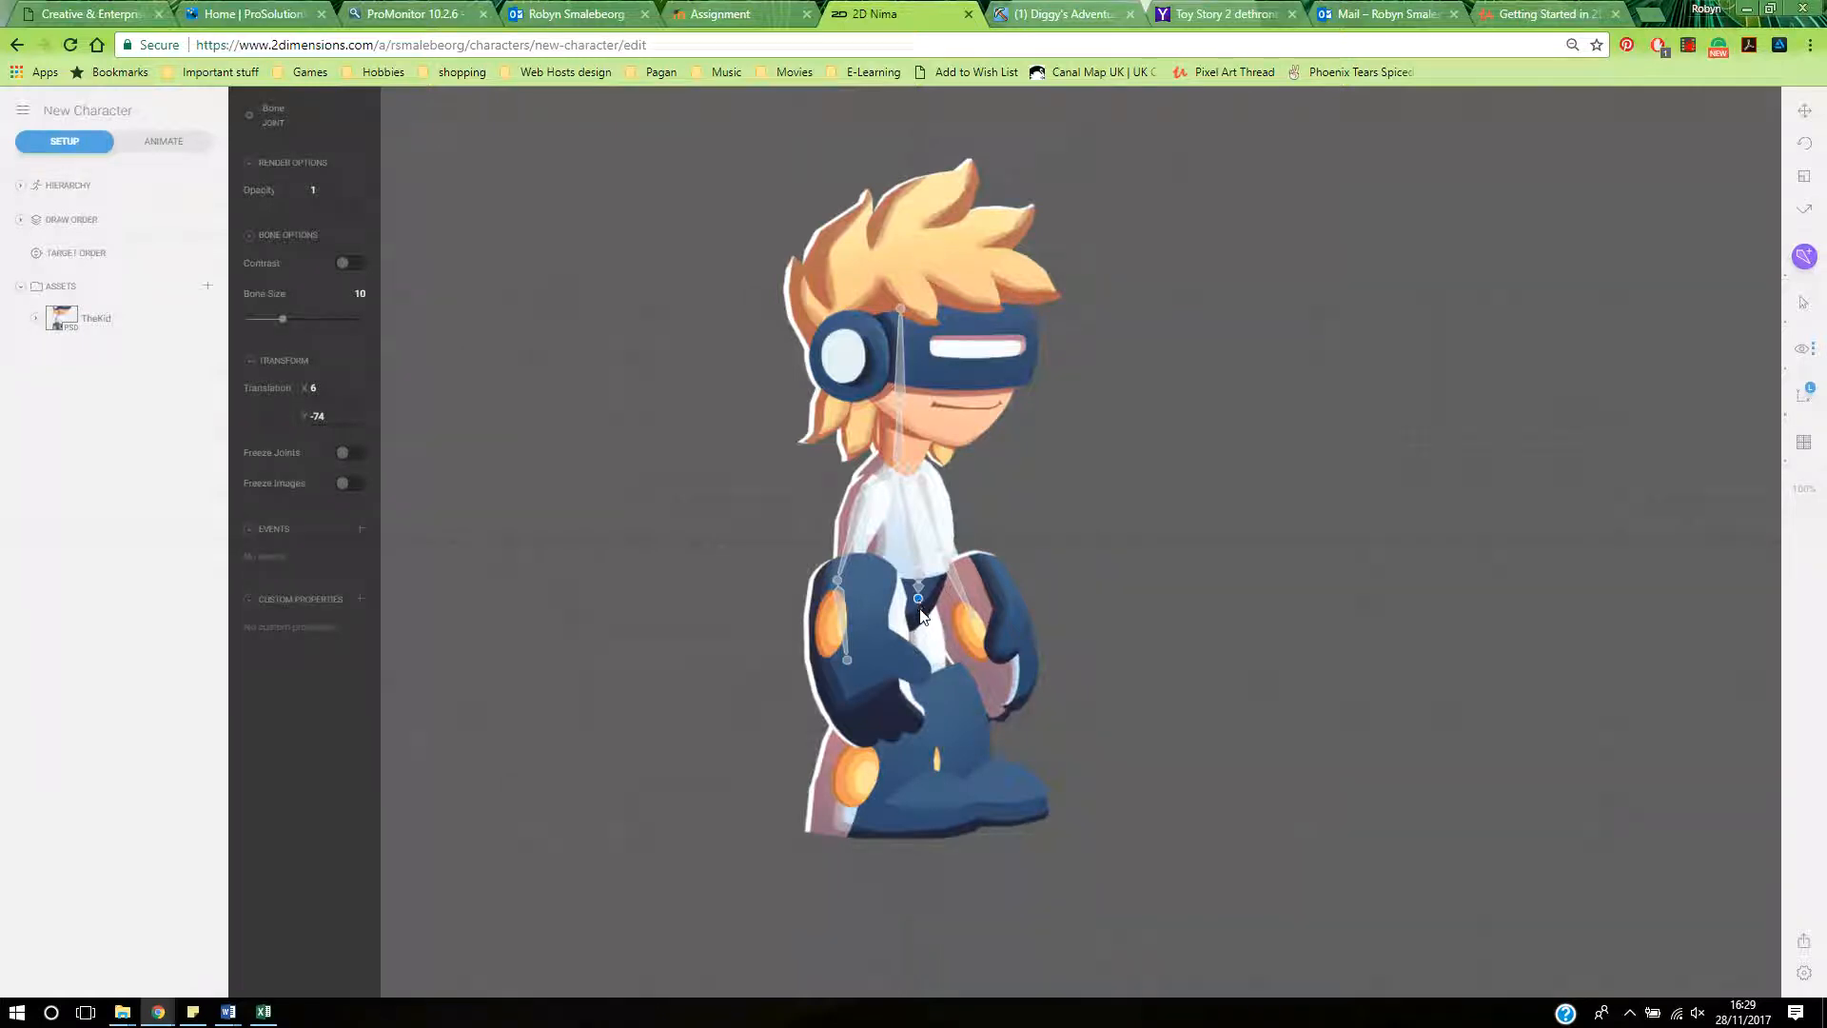
left_click(924, 615)
left_click(935, 699)
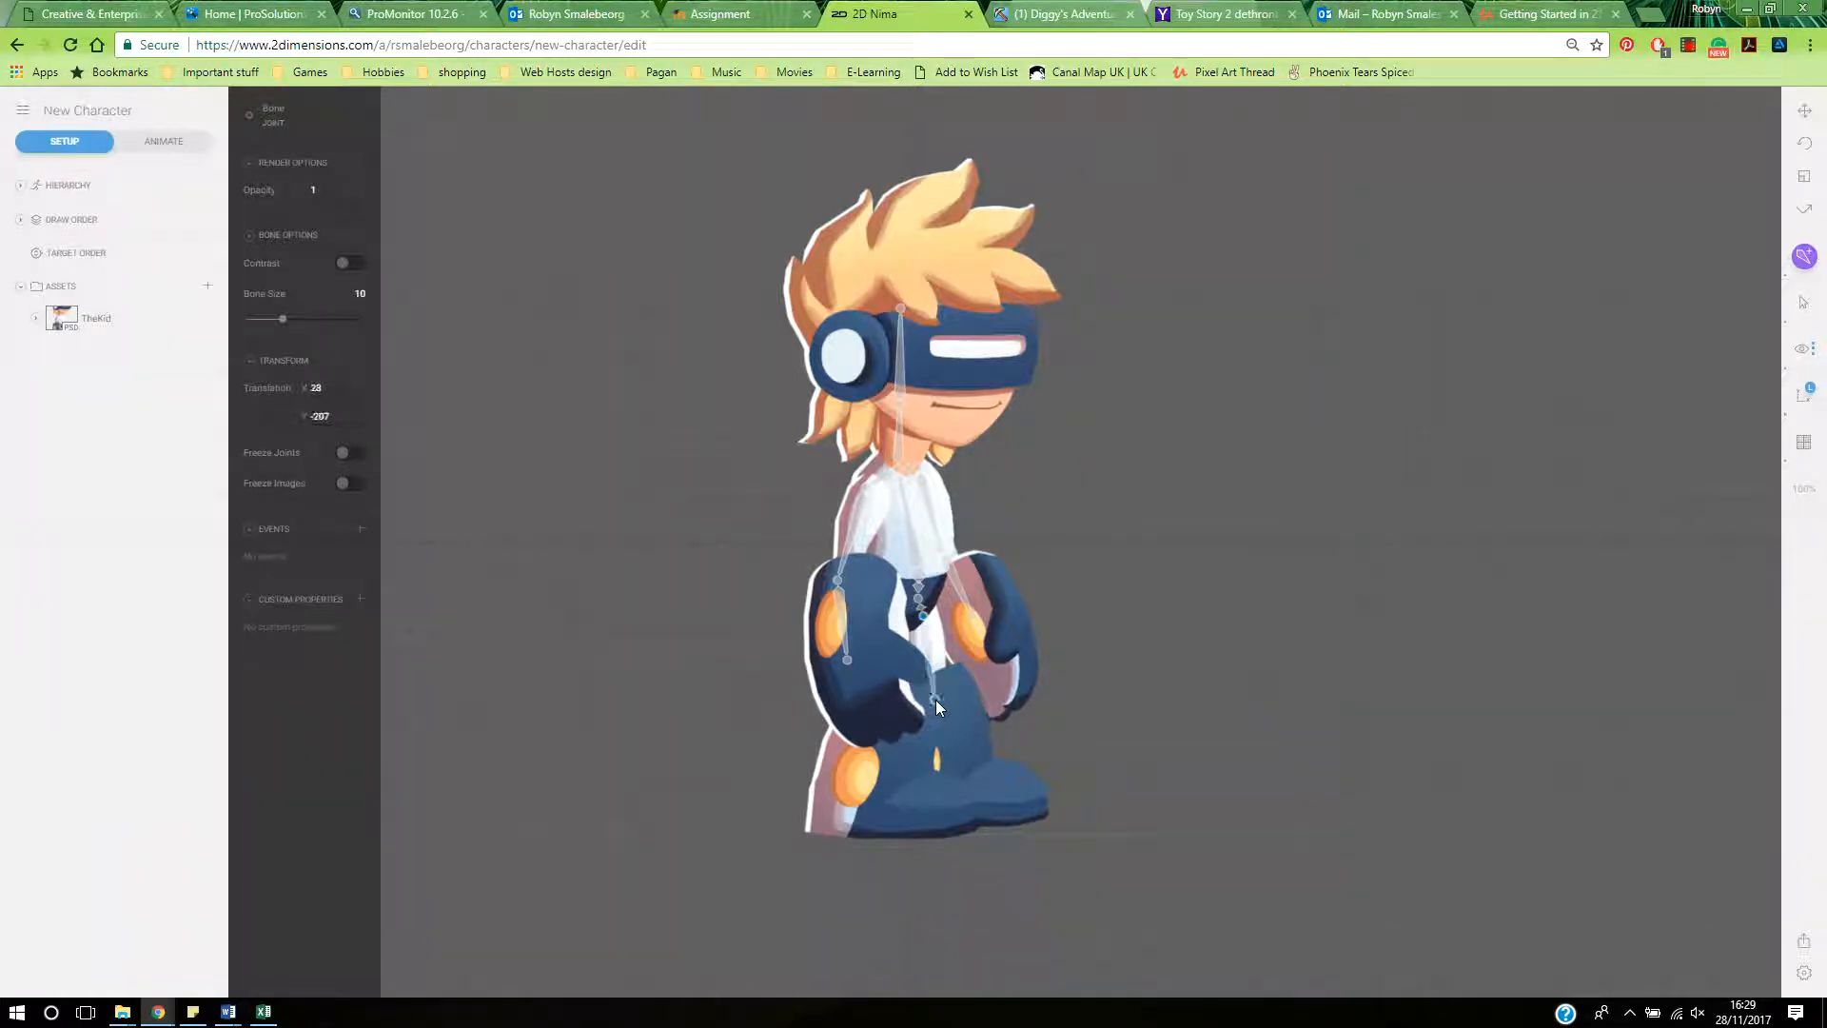
left_click(949, 785)
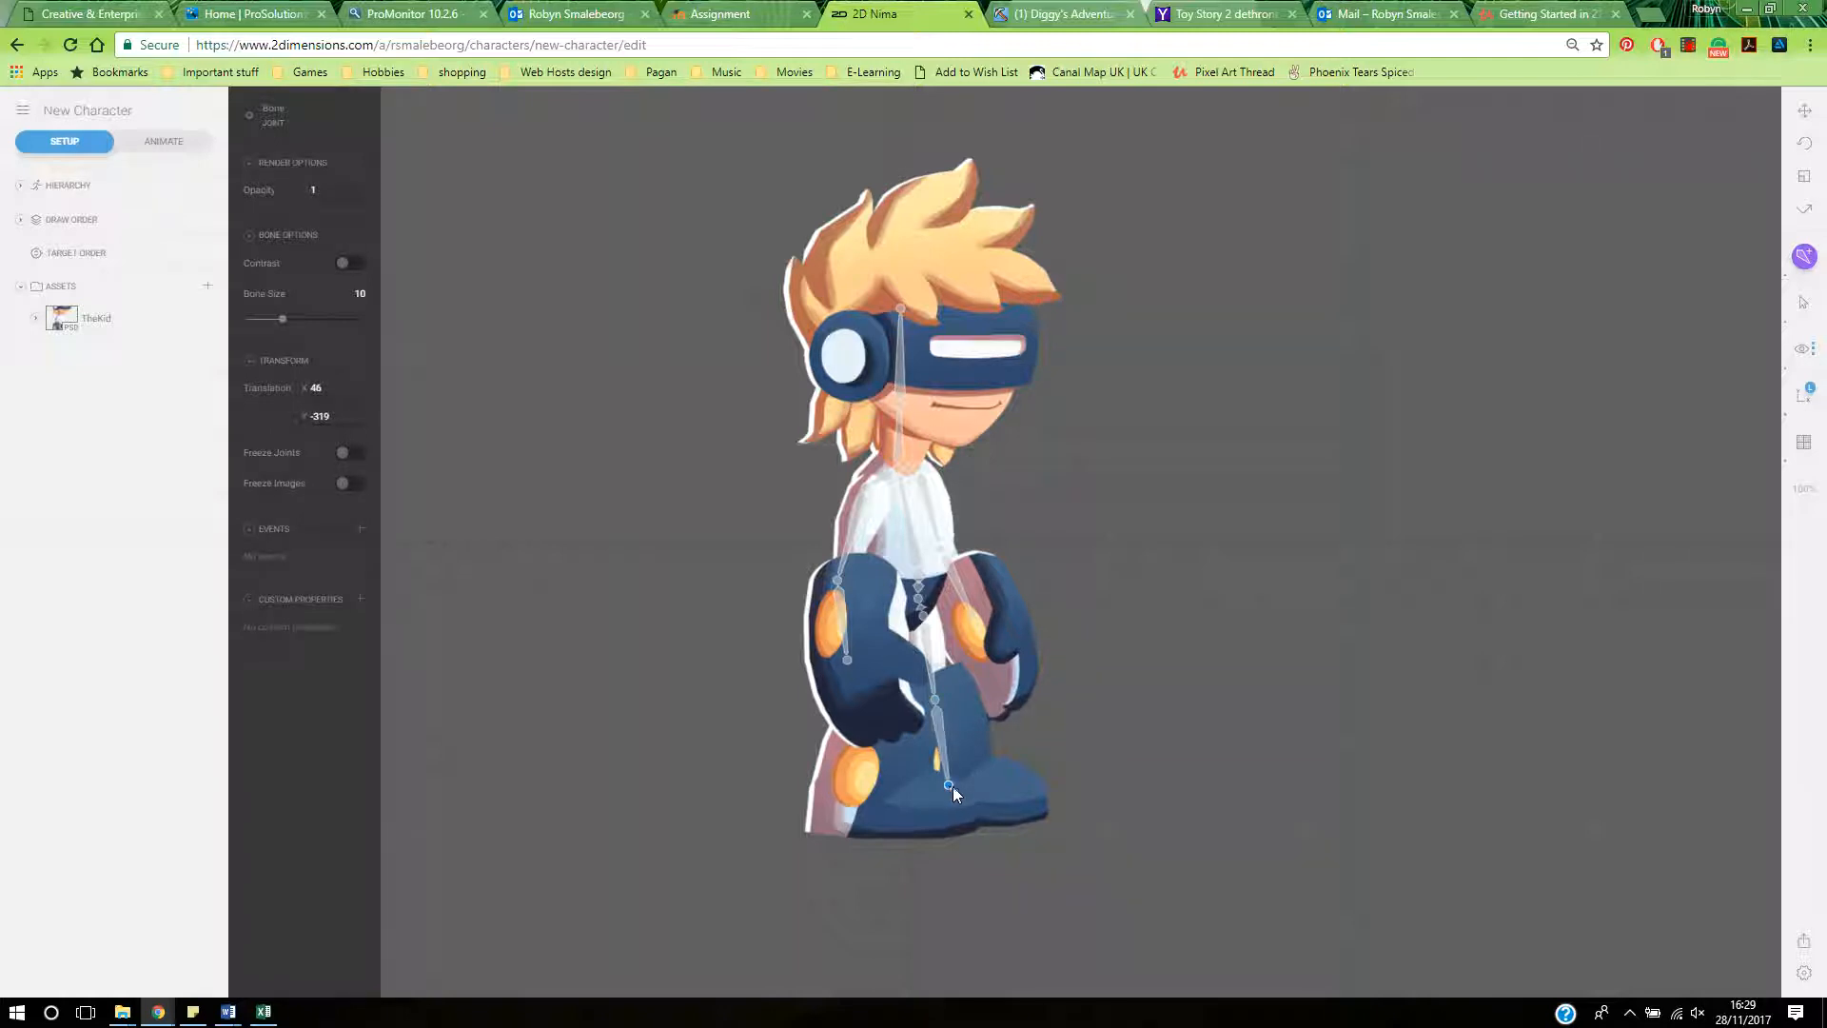
left_click(1007, 801)
- Branch right leg bones off the pelvis joint, placing joints at the hip, knee, ankle and toes
left_click(917, 597)
left_click(897, 610)
left_click(876, 707)
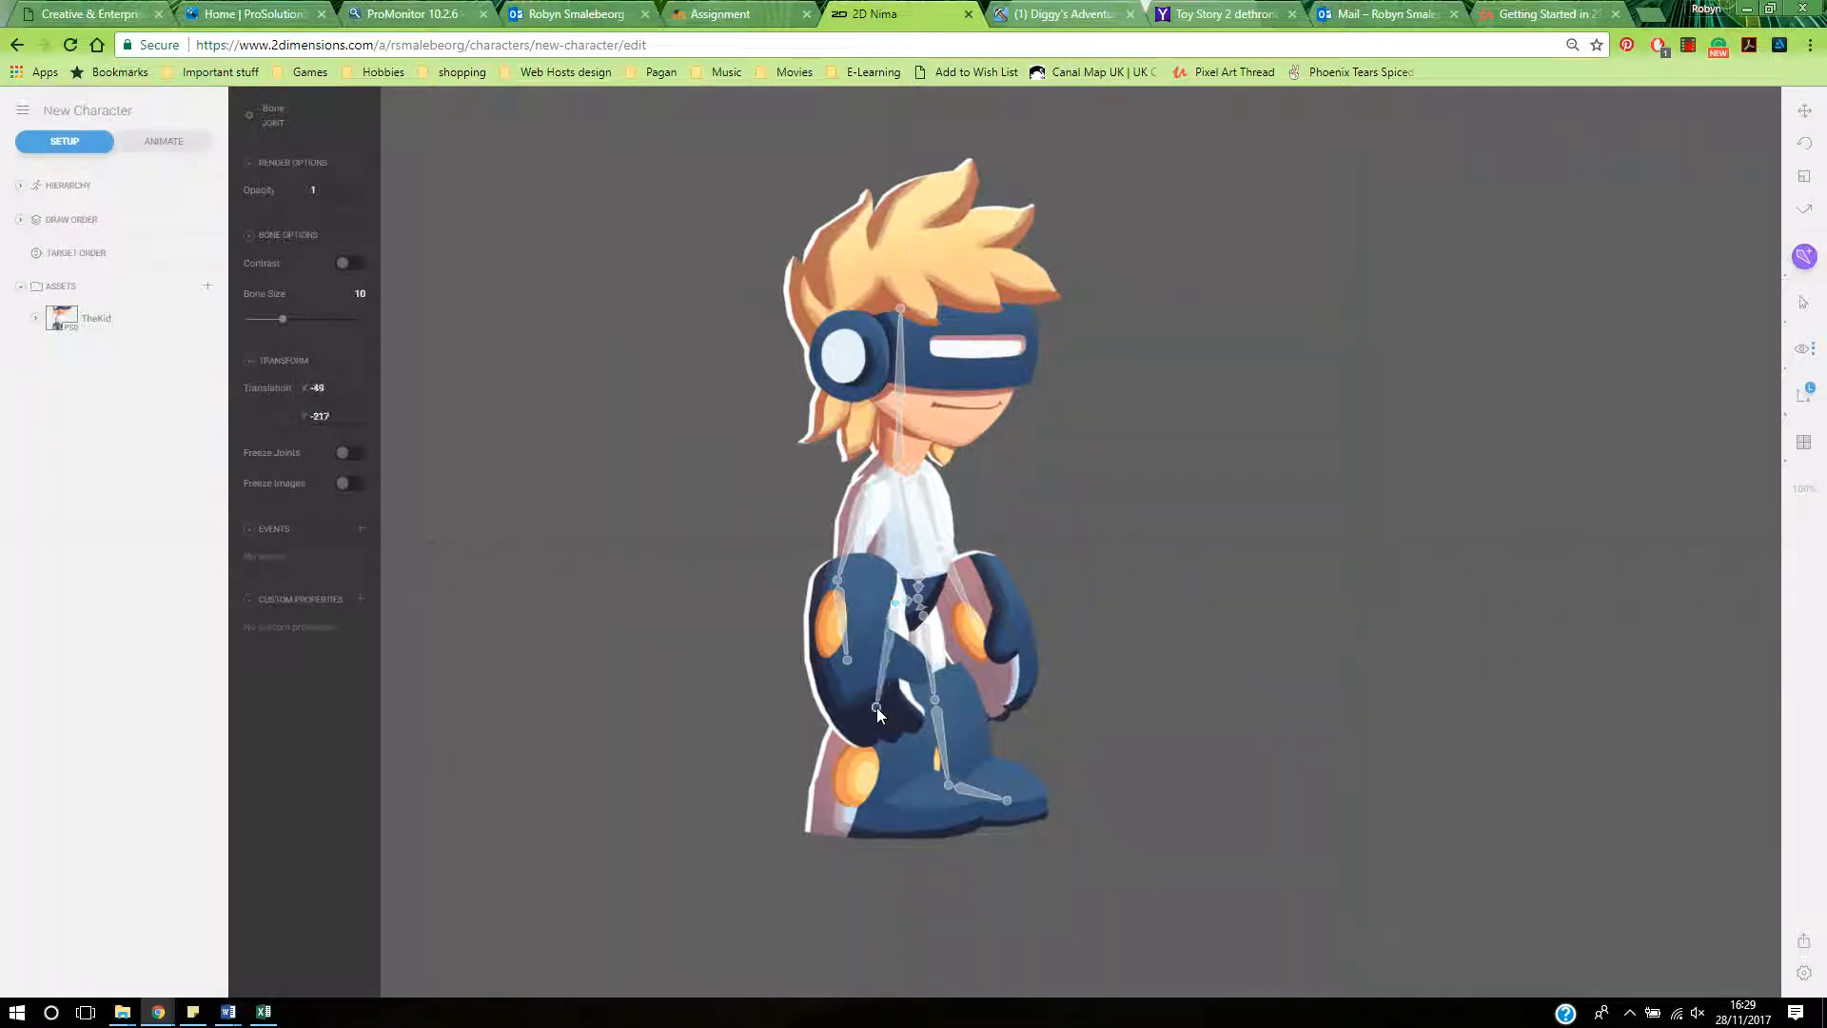
left_click(840, 803)
left_click(934, 812)
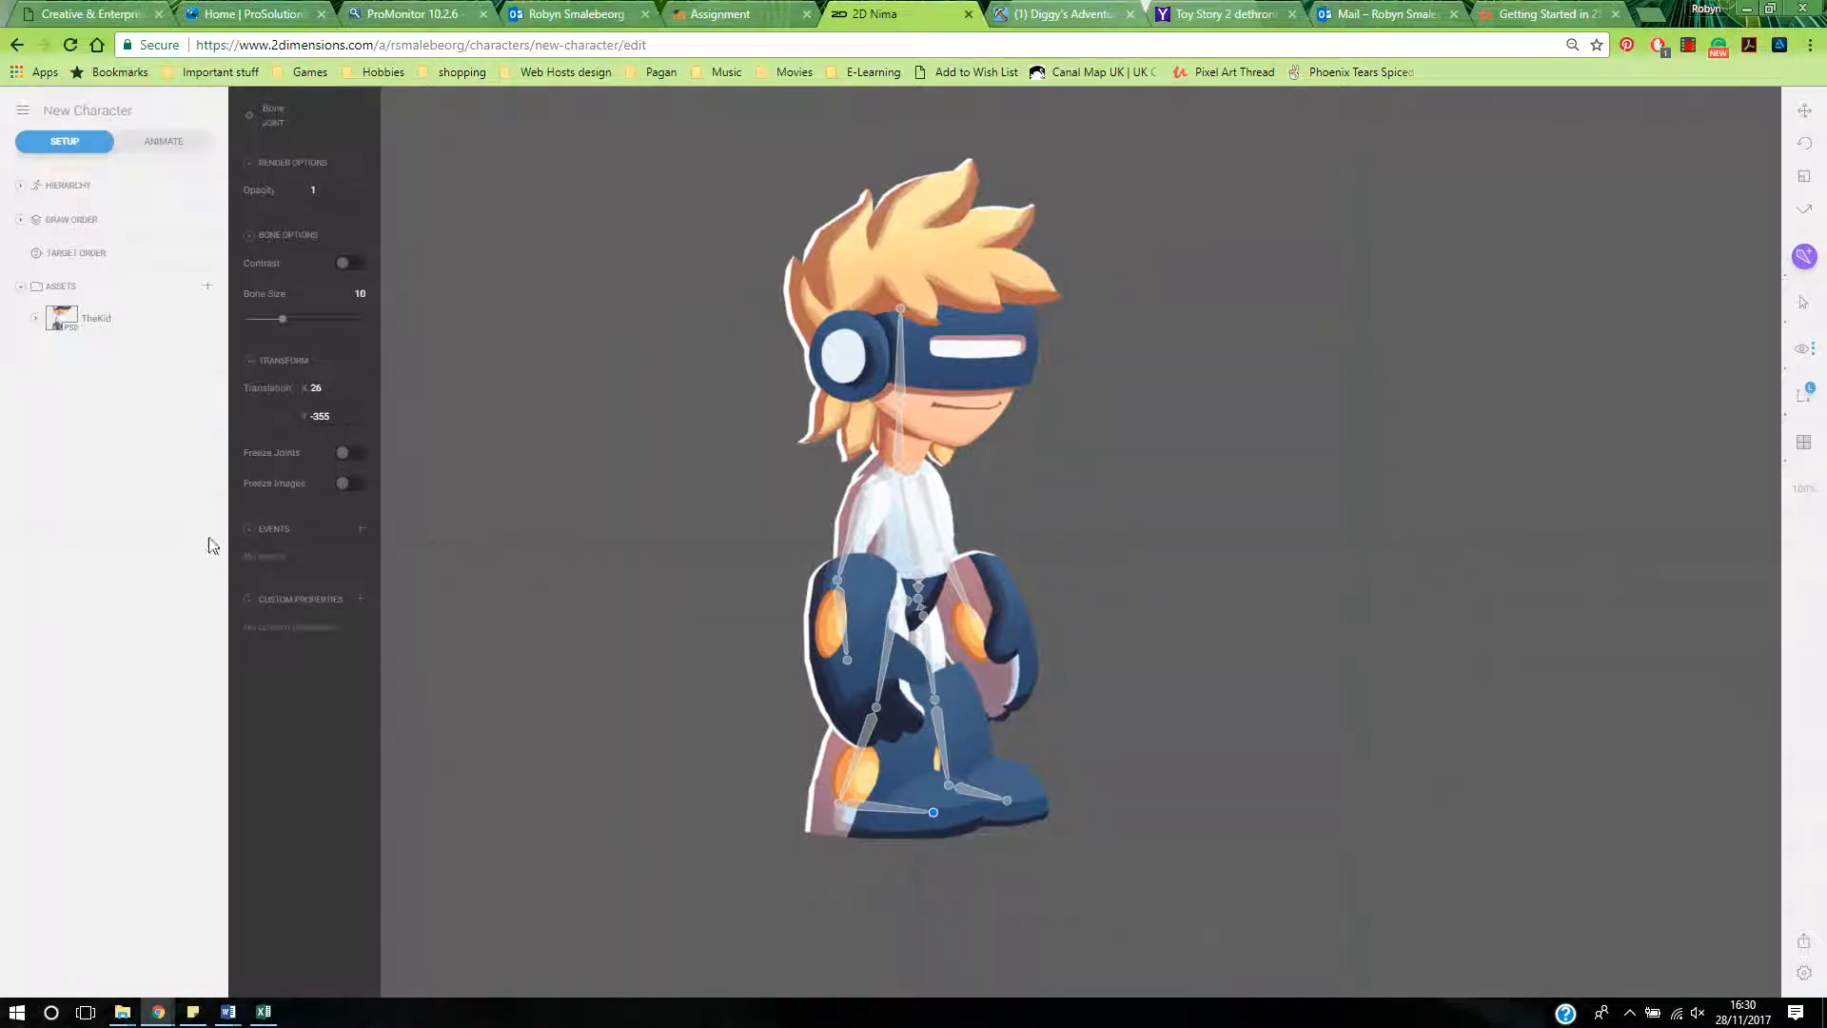
- In the hierarchy, parent the visor, eyes, ear piece, hair 3, hair 2, hair 1 and mouth images to head
left_click(21, 186)
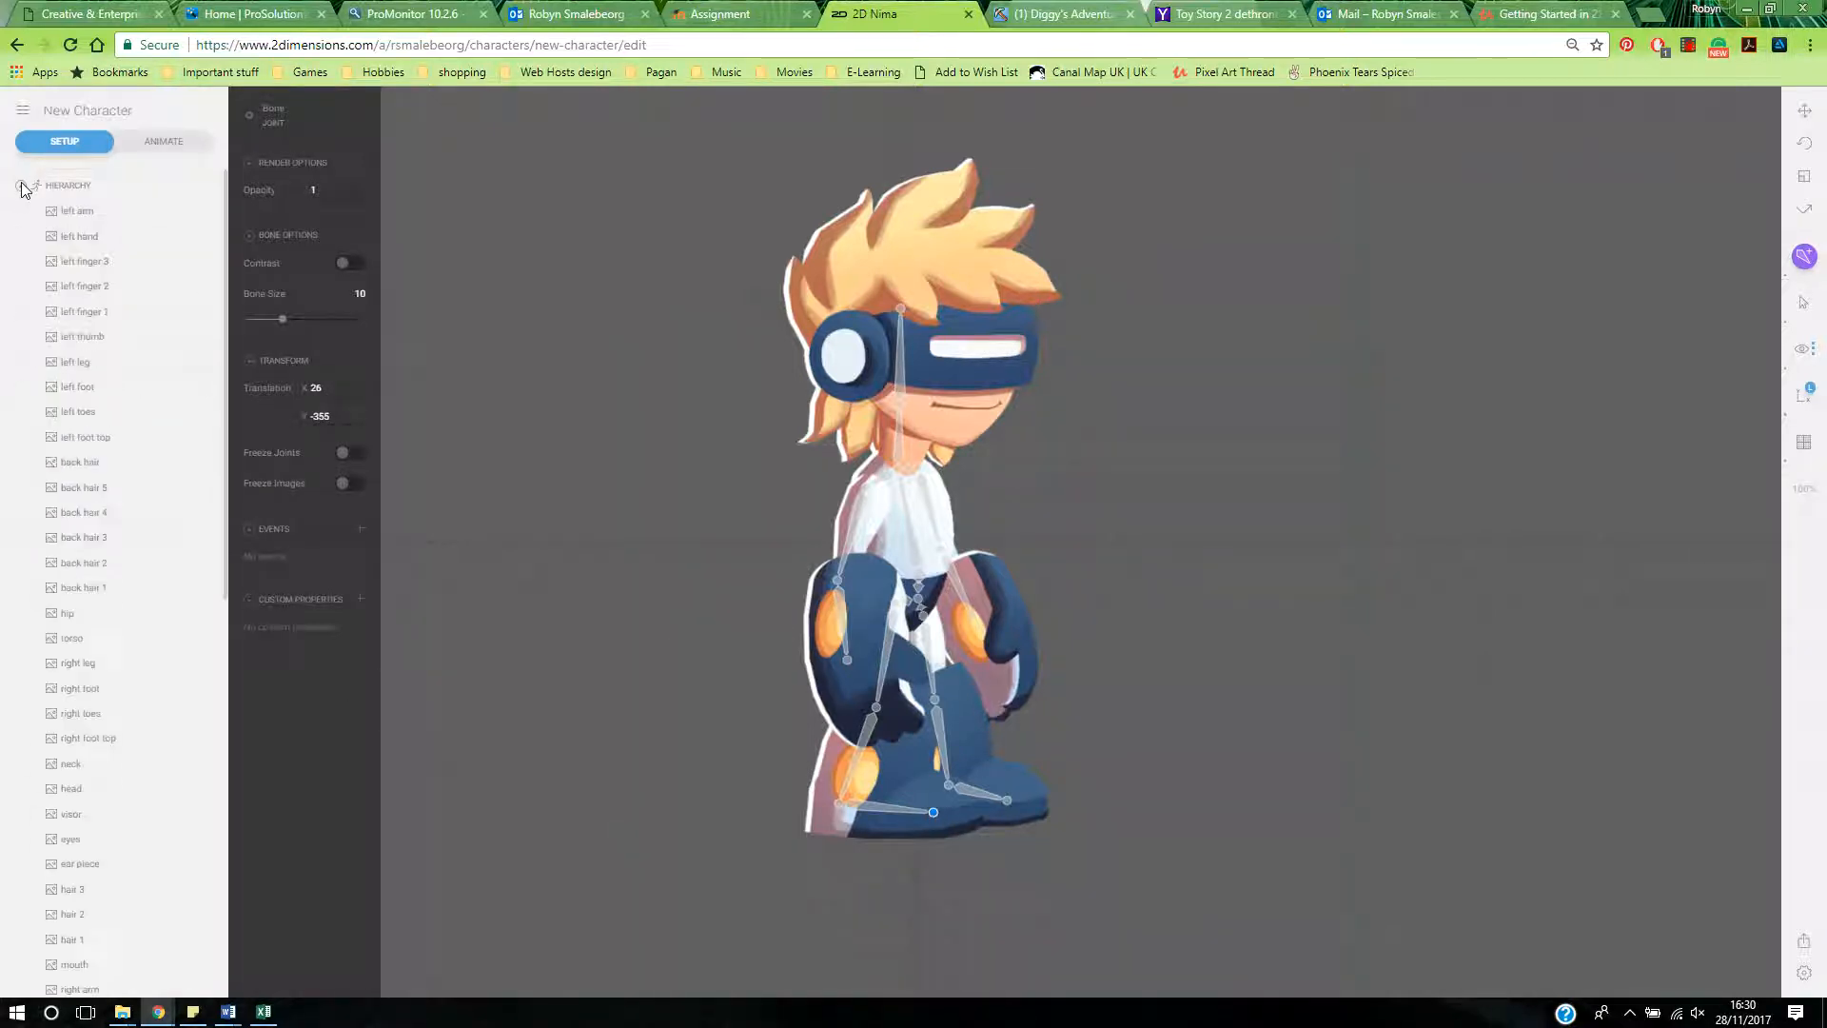
mouse_move(225, 305)
left_mouse_down()
mouse_move(236, 447)
mouse_move(216, 279)
left_mouse_up()
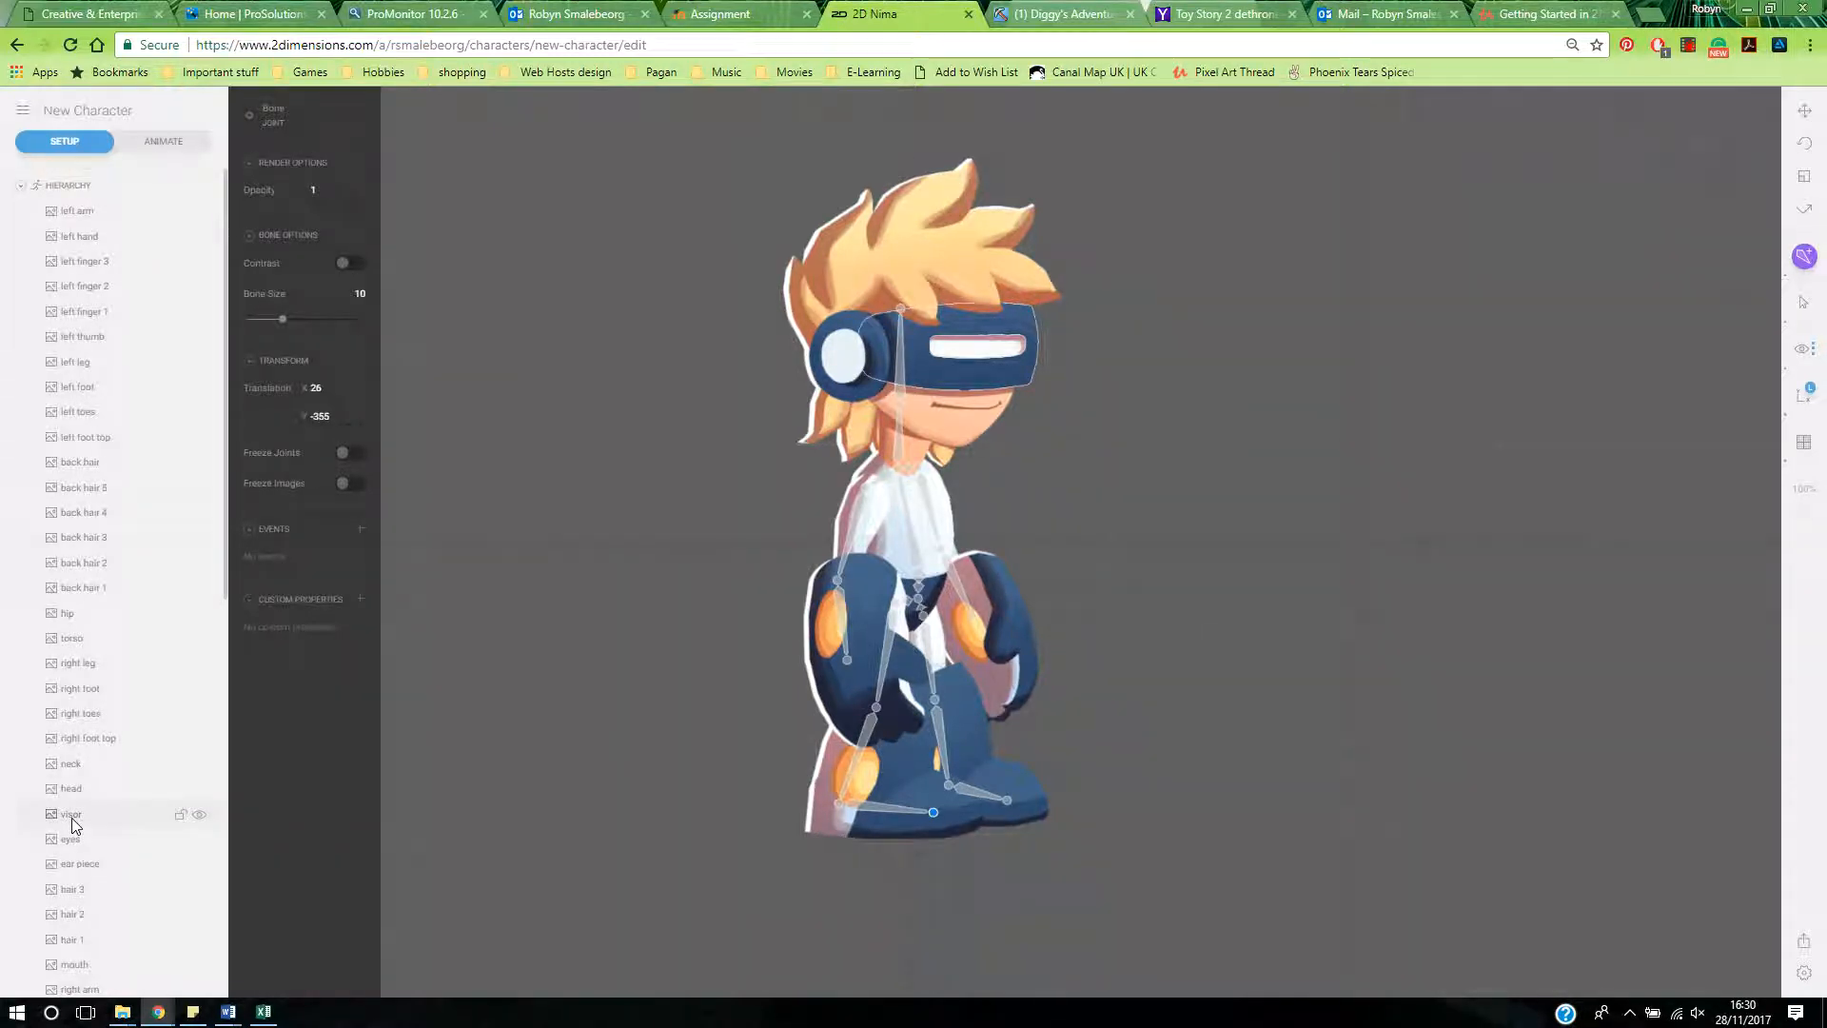
left_click_drag(75, 824, 76, 790)
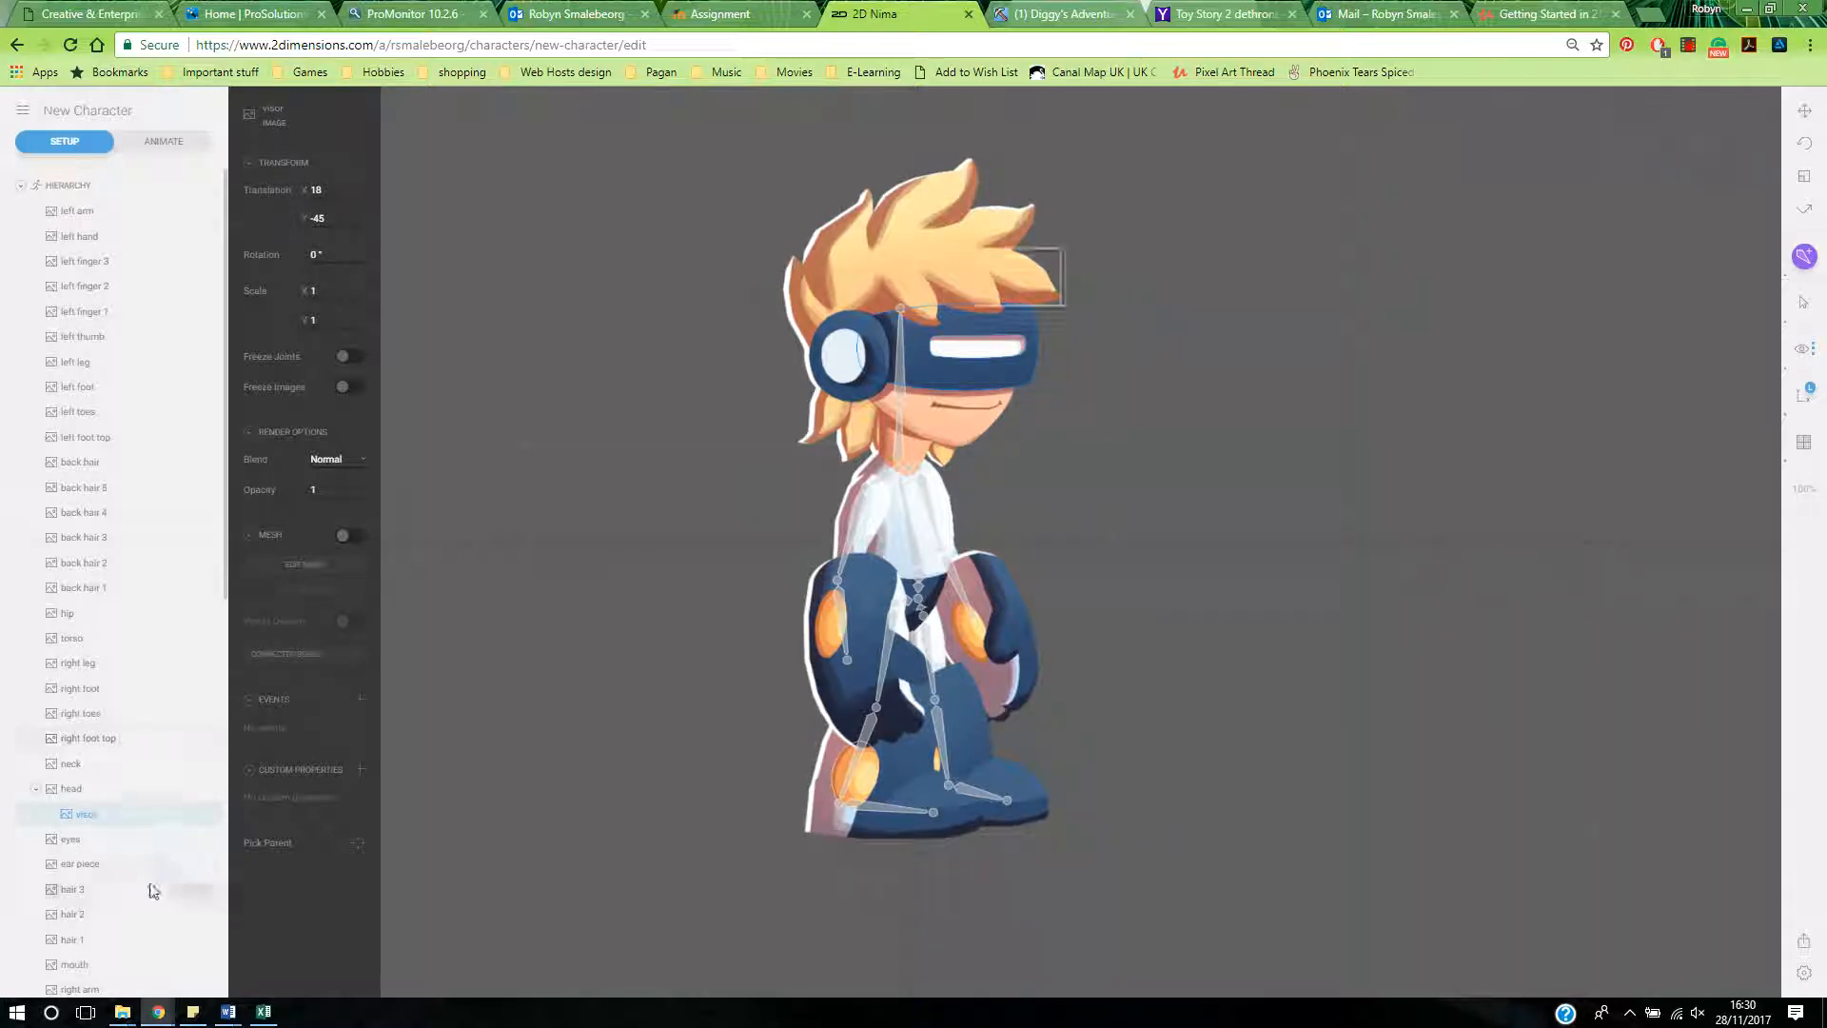
left_click_drag(60, 840, 79, 799)
left_click_drag(73, 863, 82, 798)
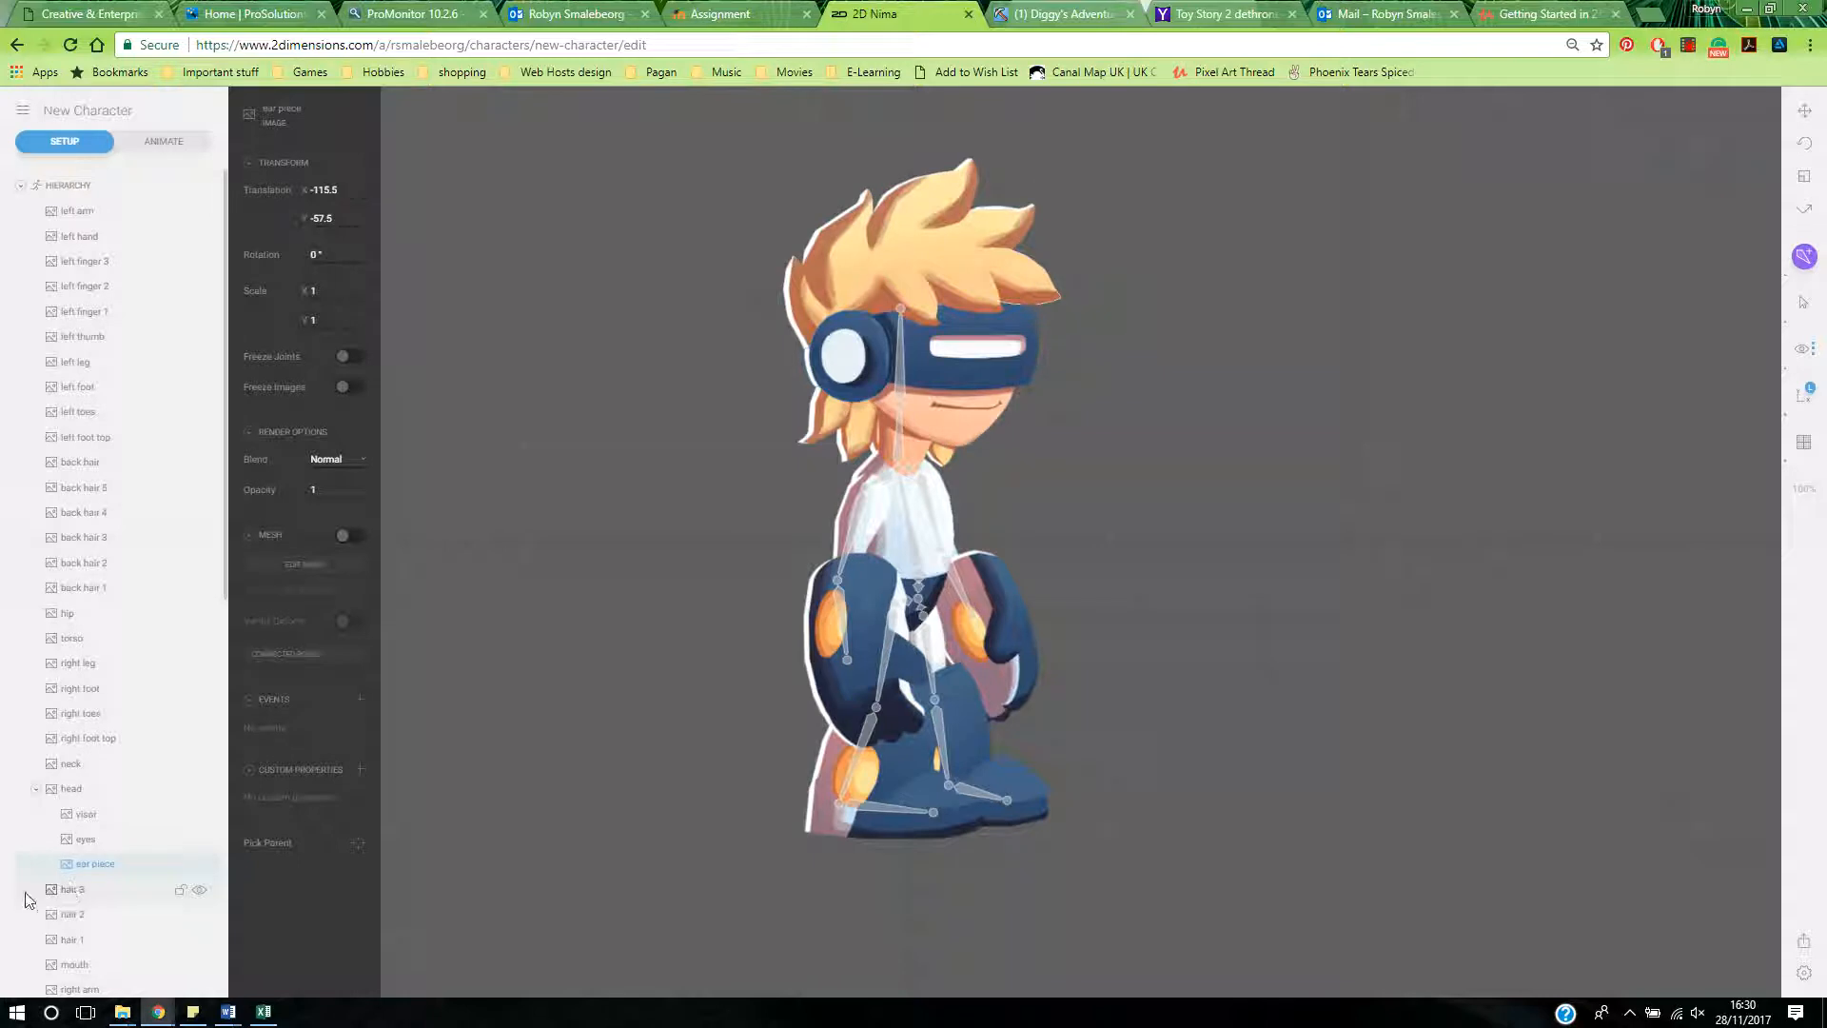
left_click_drag(24, 895, 68, 797)
left_click_drag(72, 914, 91, 795)
left_click_drag(73, 940, 92, 793)
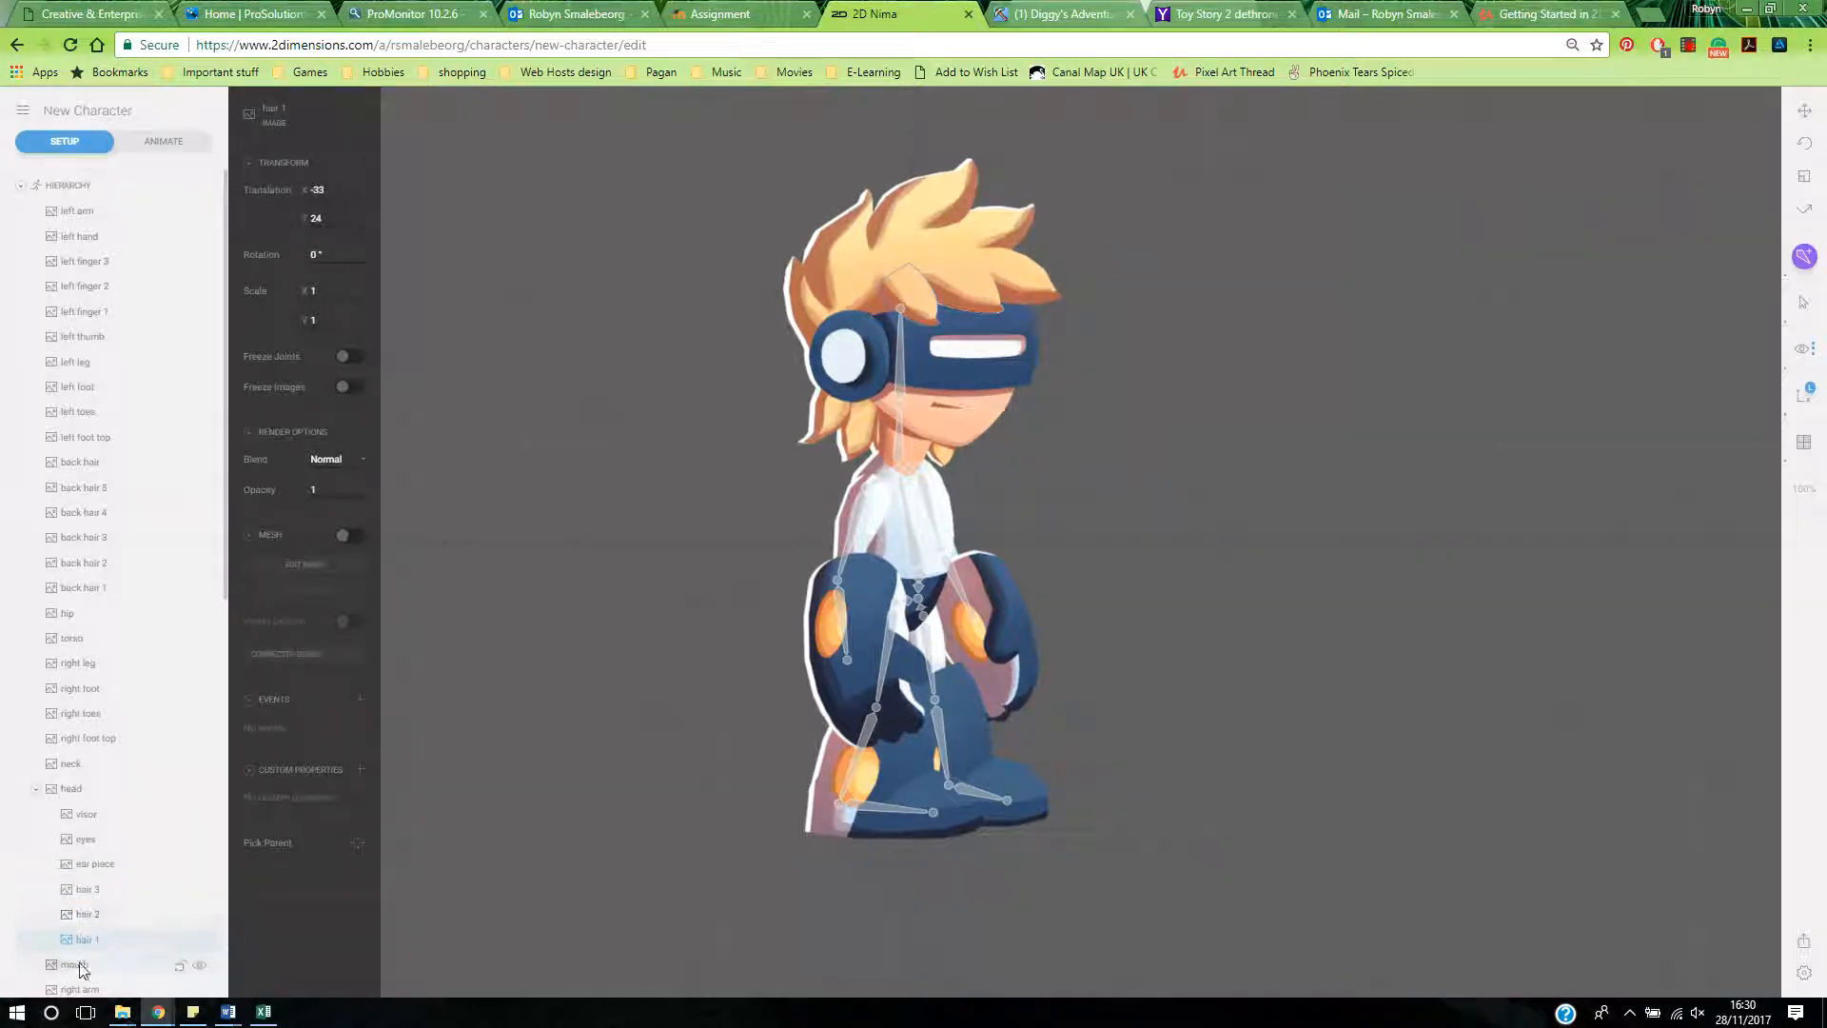
left_click_drag(81, 968, 76, 792)
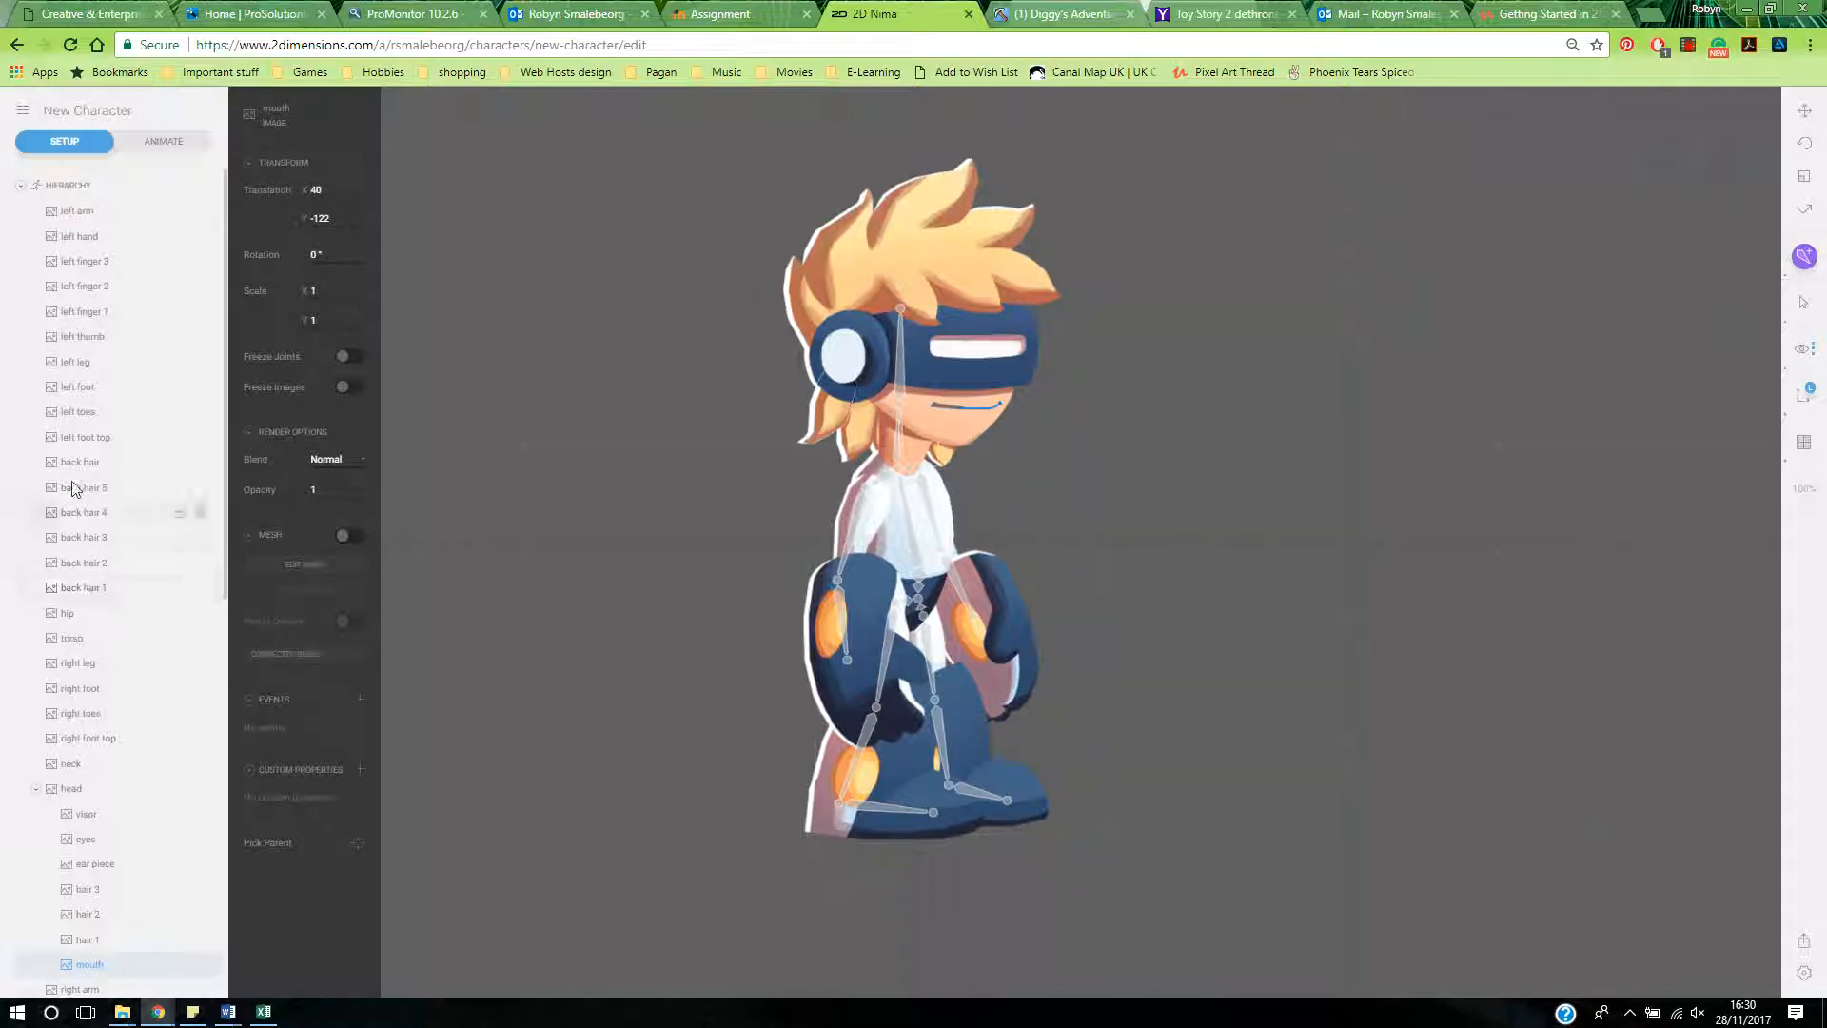
- Parent back hair, back hair 5 through back hair 1, and left foot top to head, and collapse the head group
left_click_drag(71, 466, 79, 794)
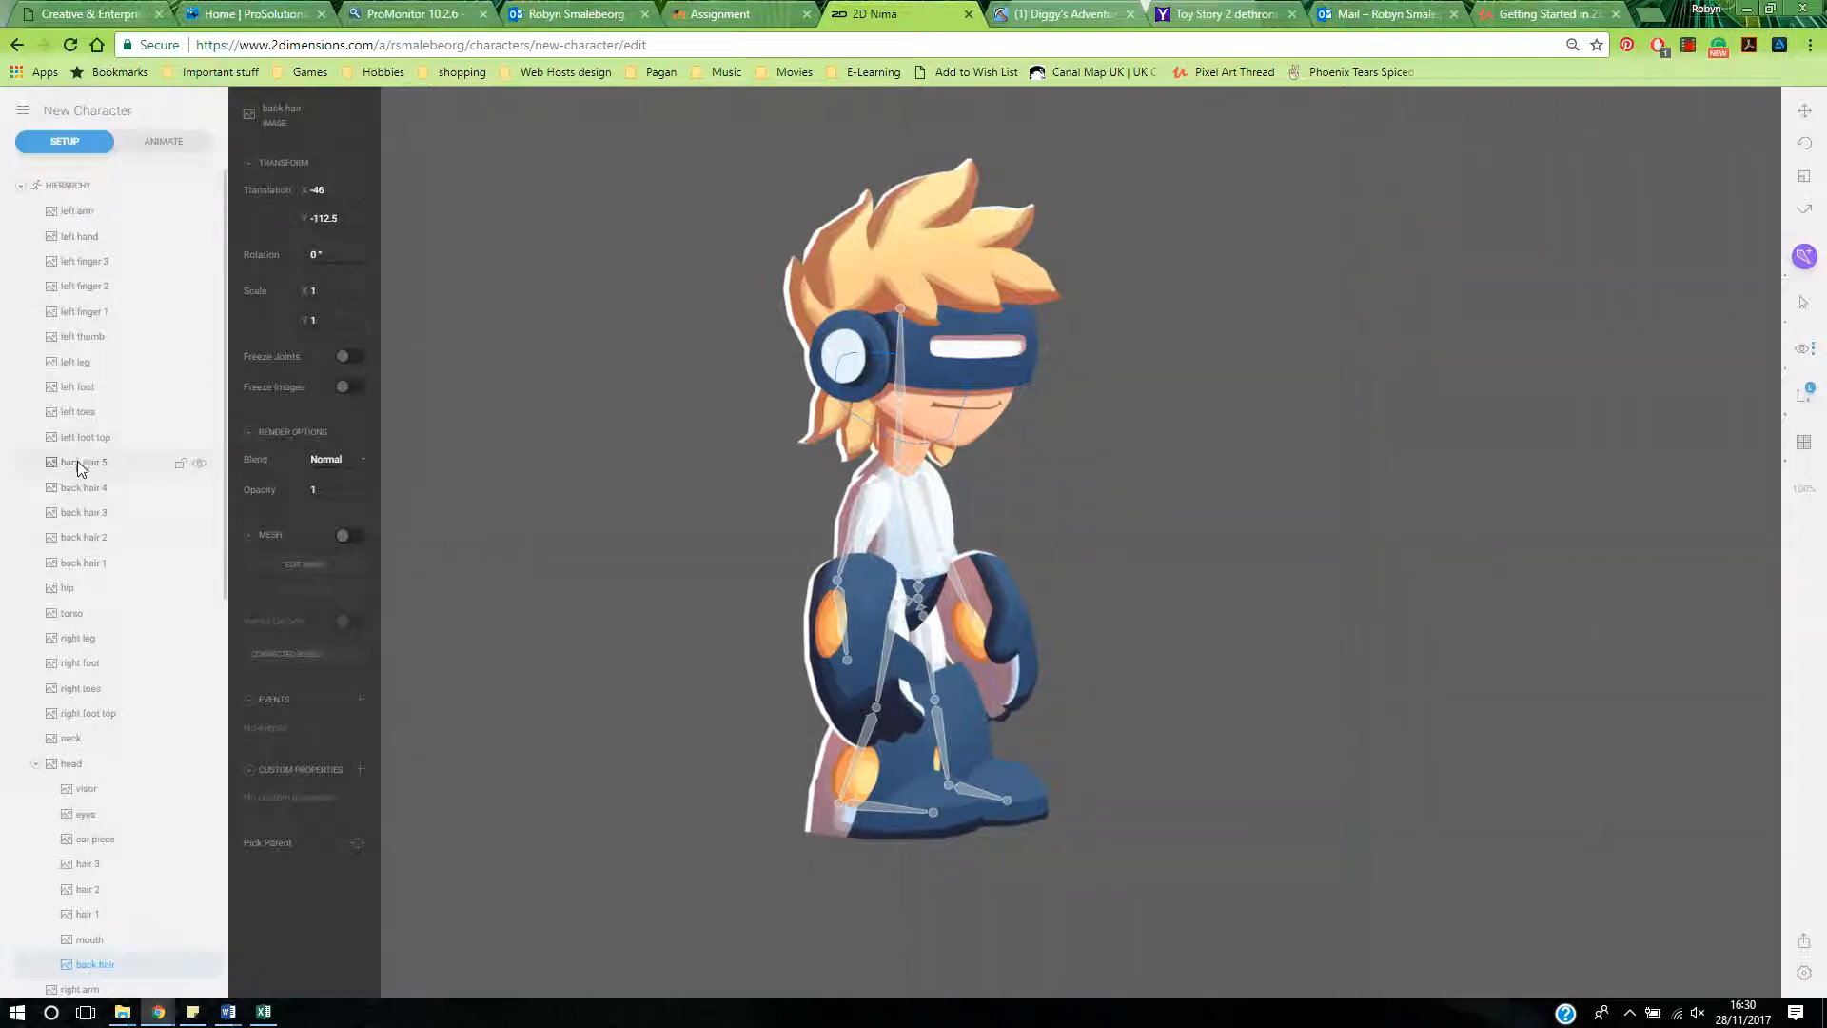
left_click_drag(81, 466, 82, 764)
left_click_drag(88, 462, 76, 742)
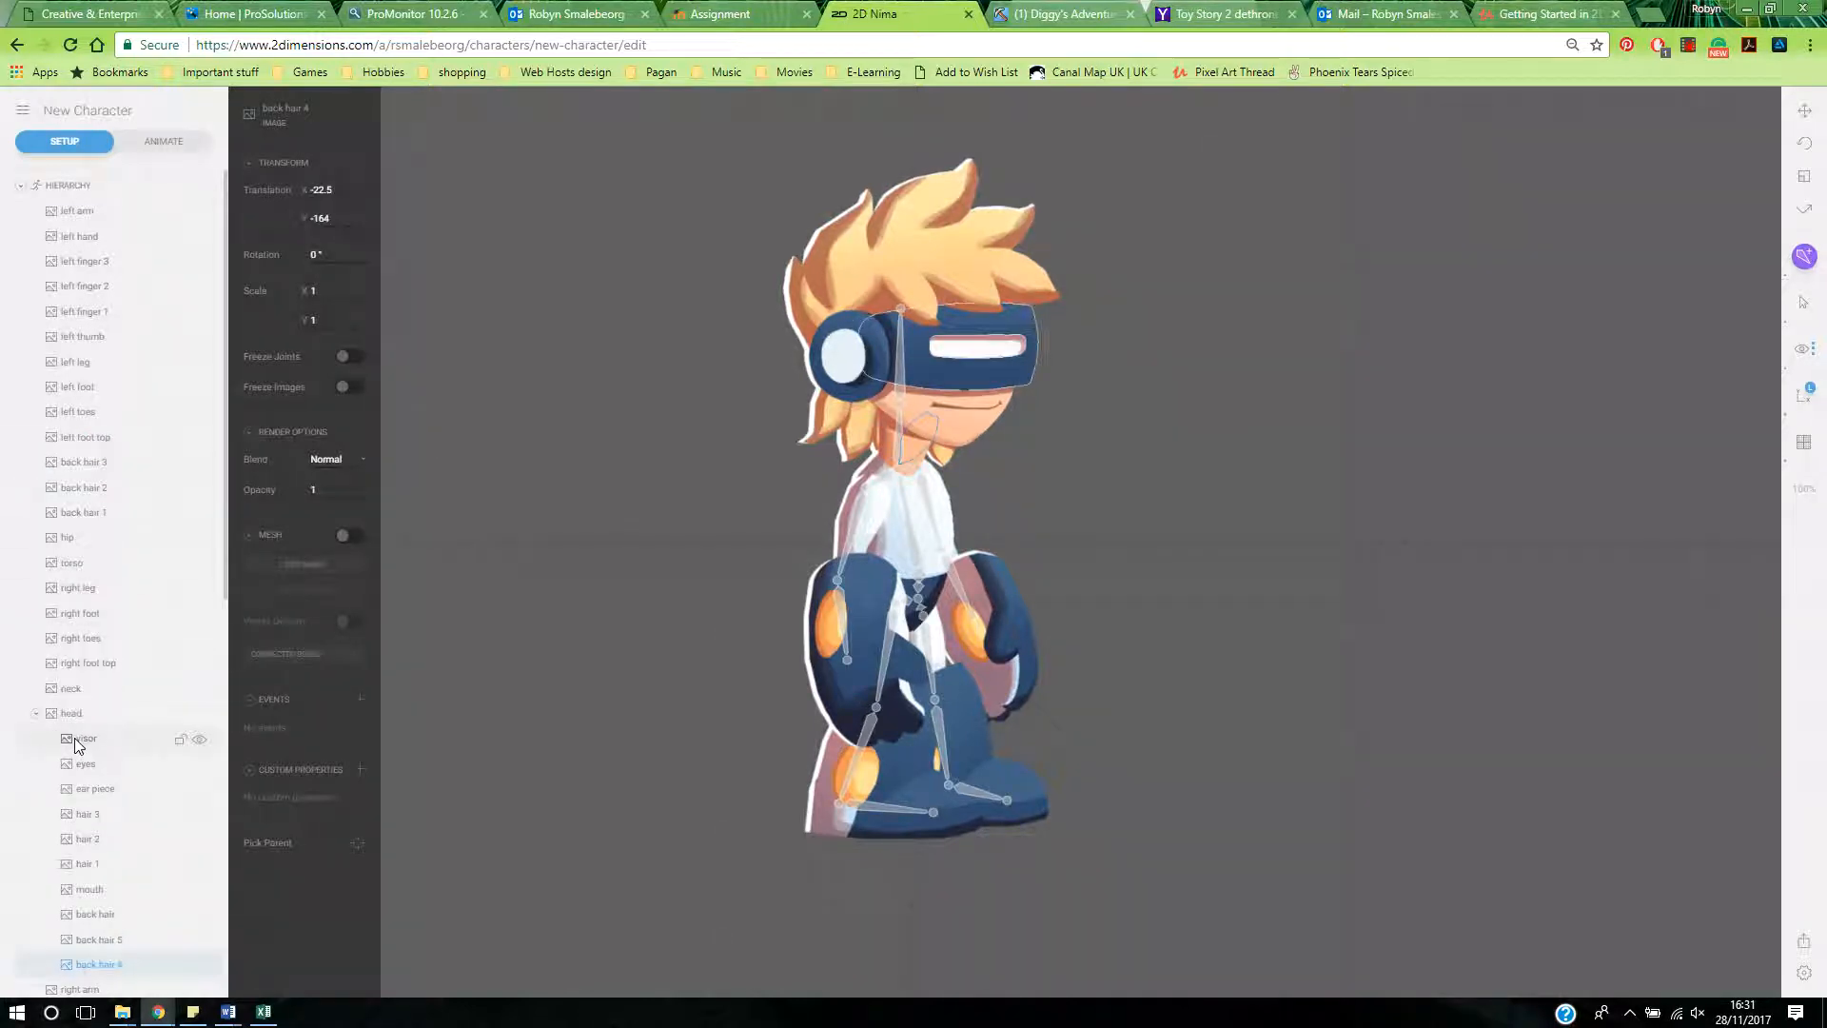
left_click_drag(84, 440, 85, 723)
left_click_drag(74, 440, 69, 695)
left_click_drag(95, 437, 80, 668)
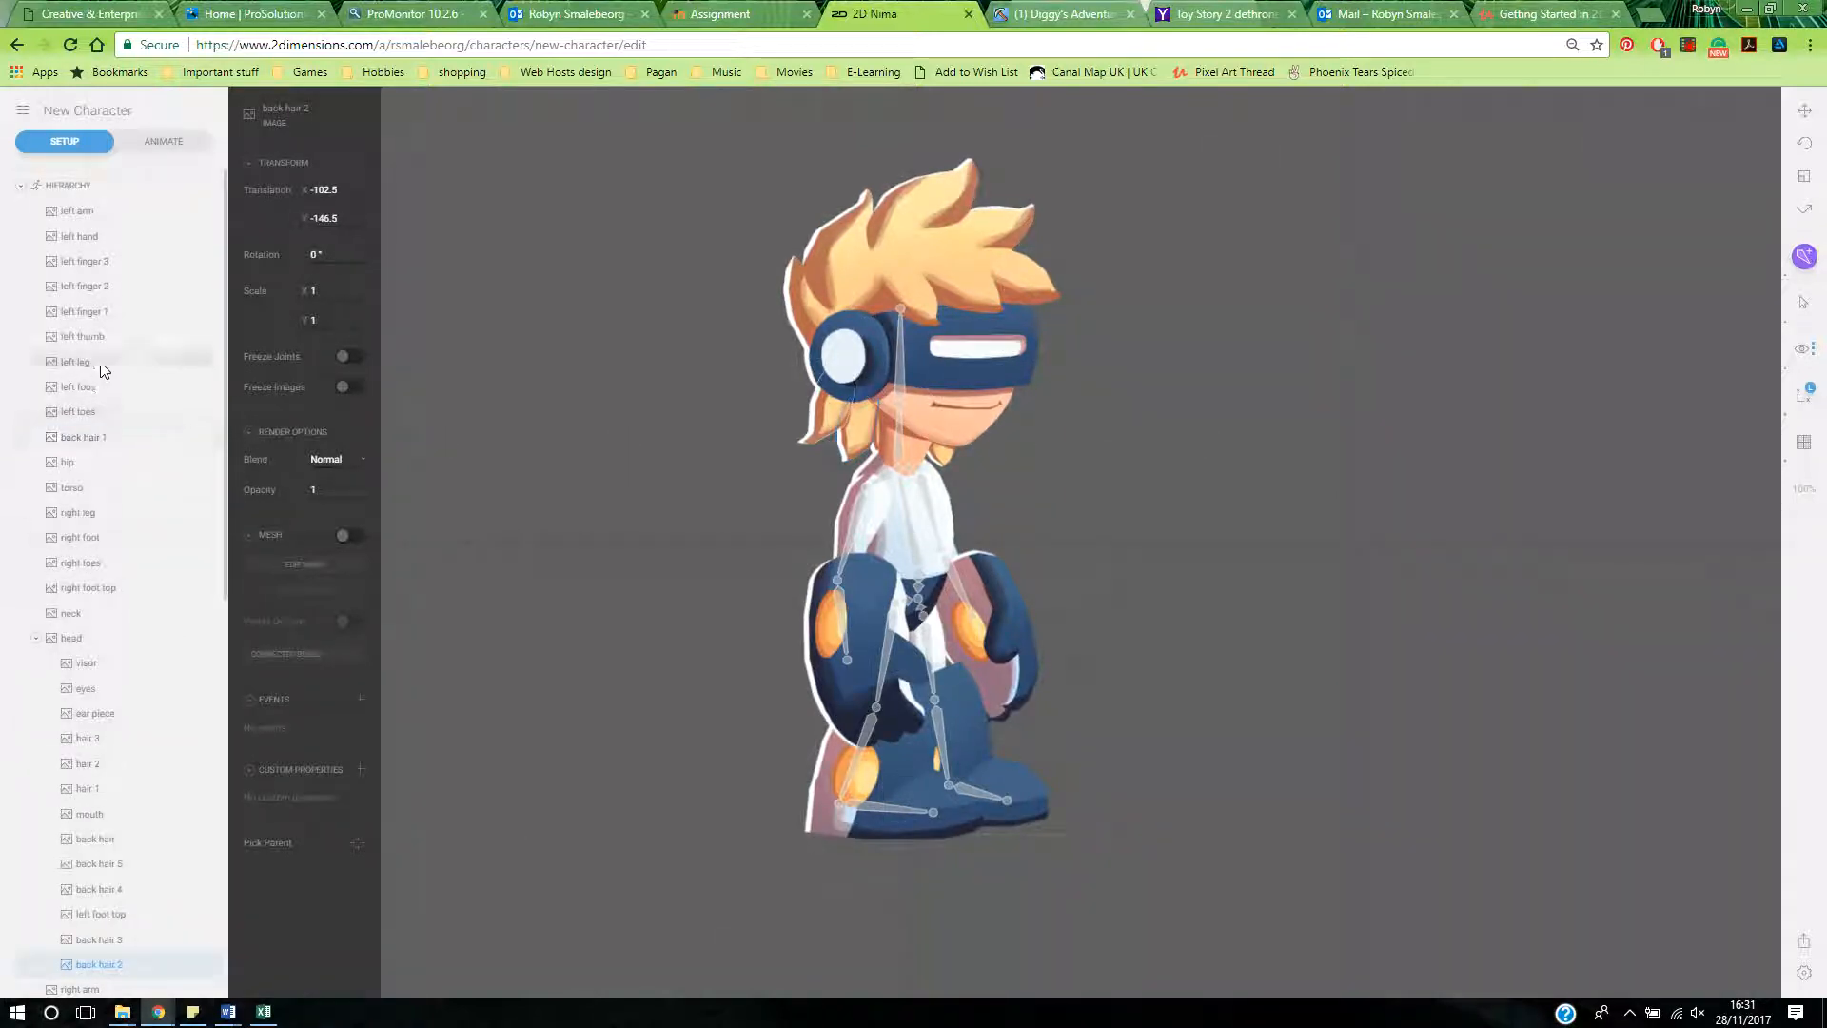
left_click(83, 439)
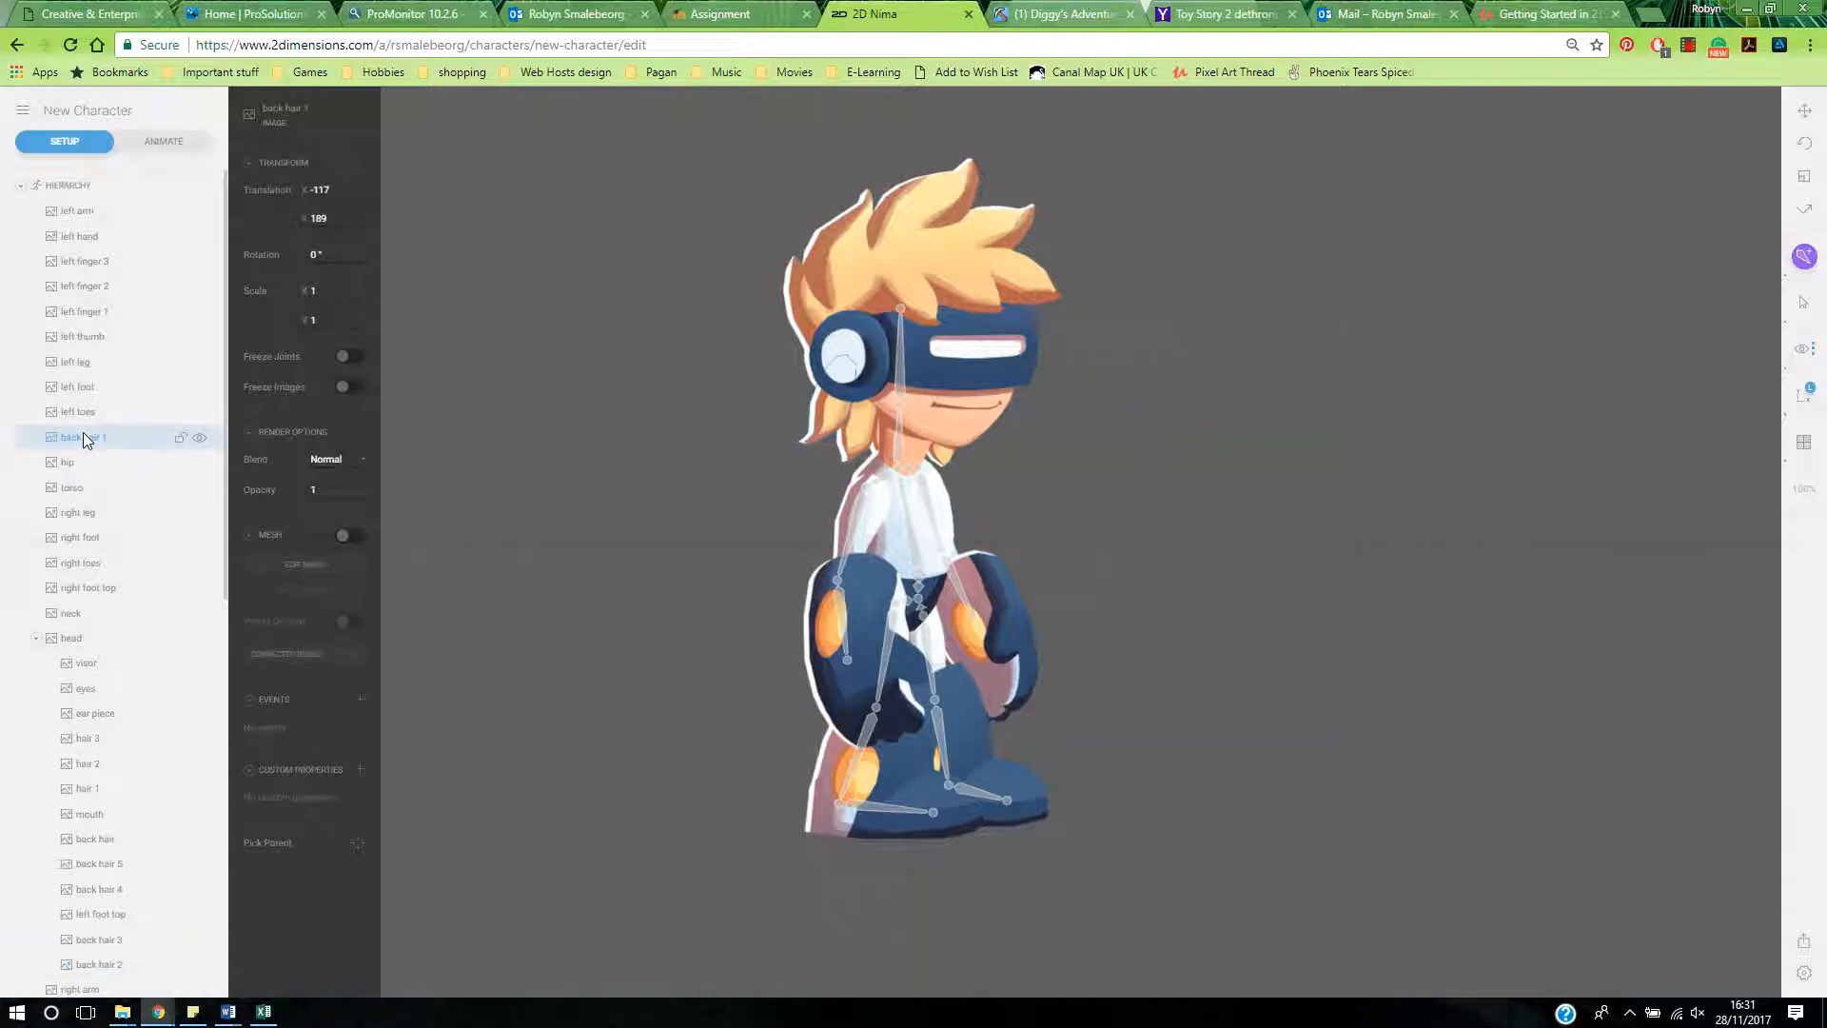
left_click_drag(83, 432, 78, 635)
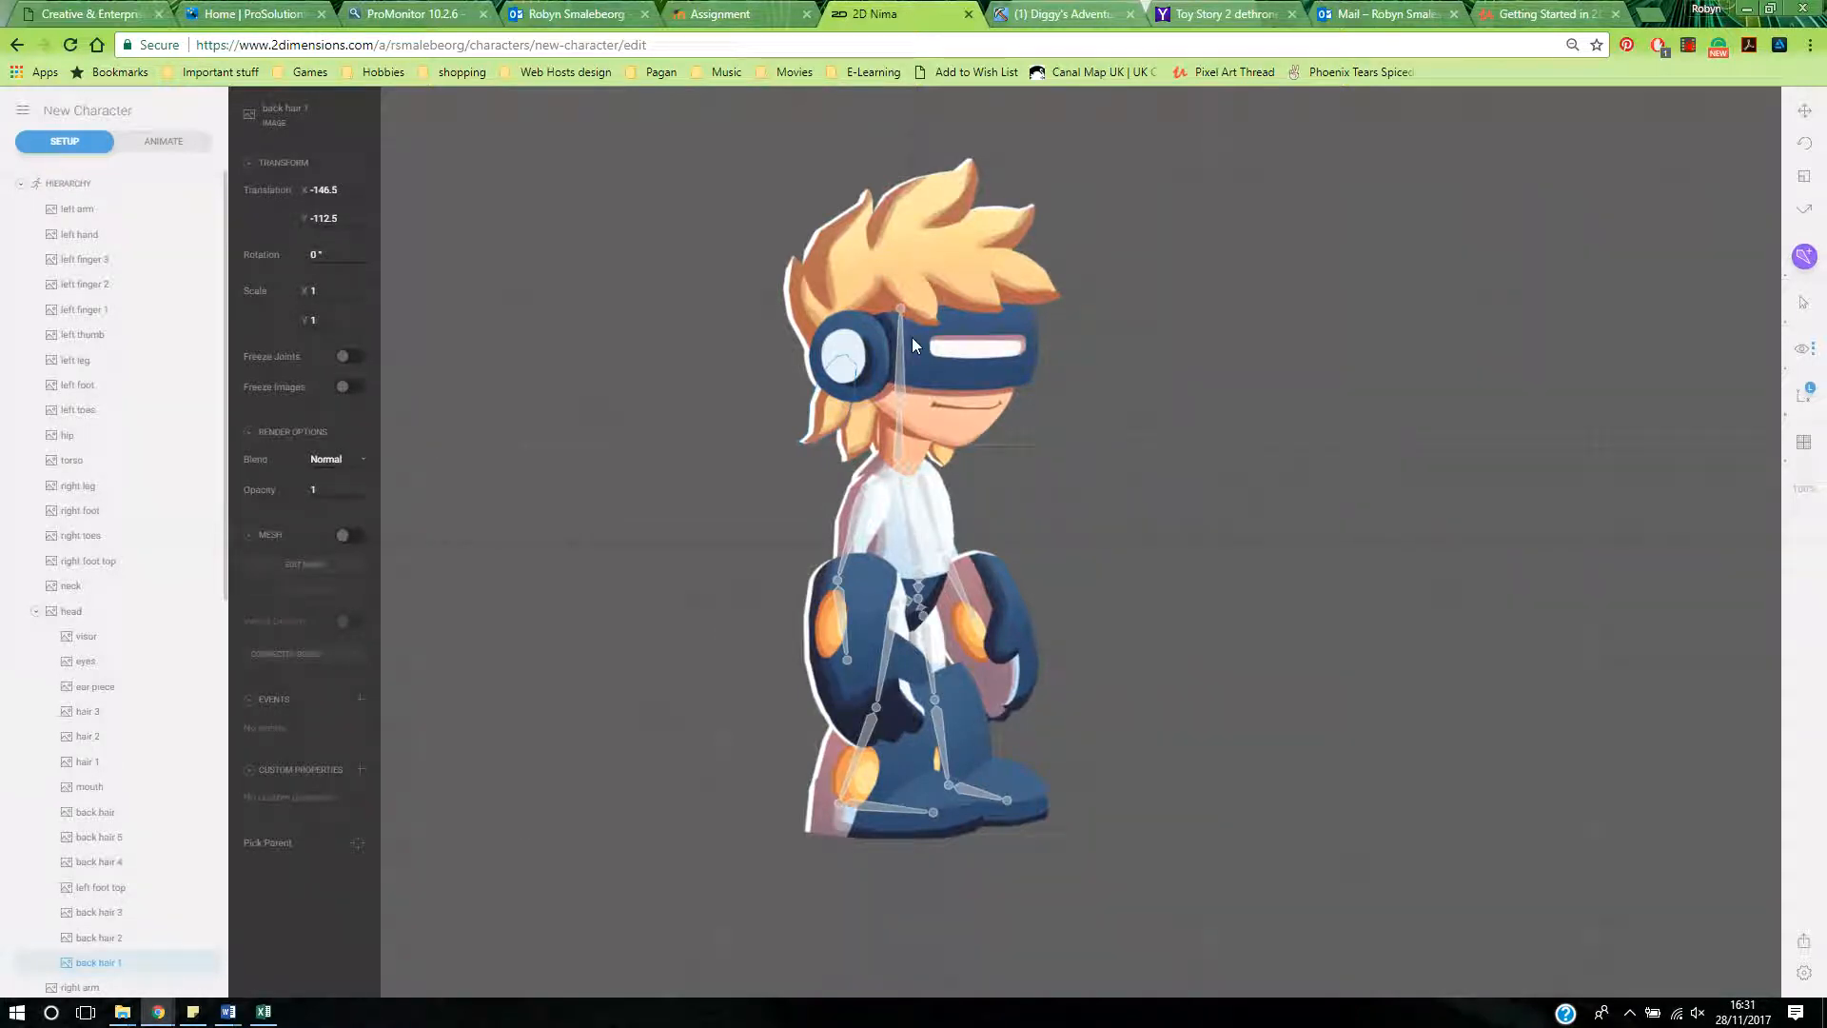
left_click(41, 614)
left_click(38, 612)
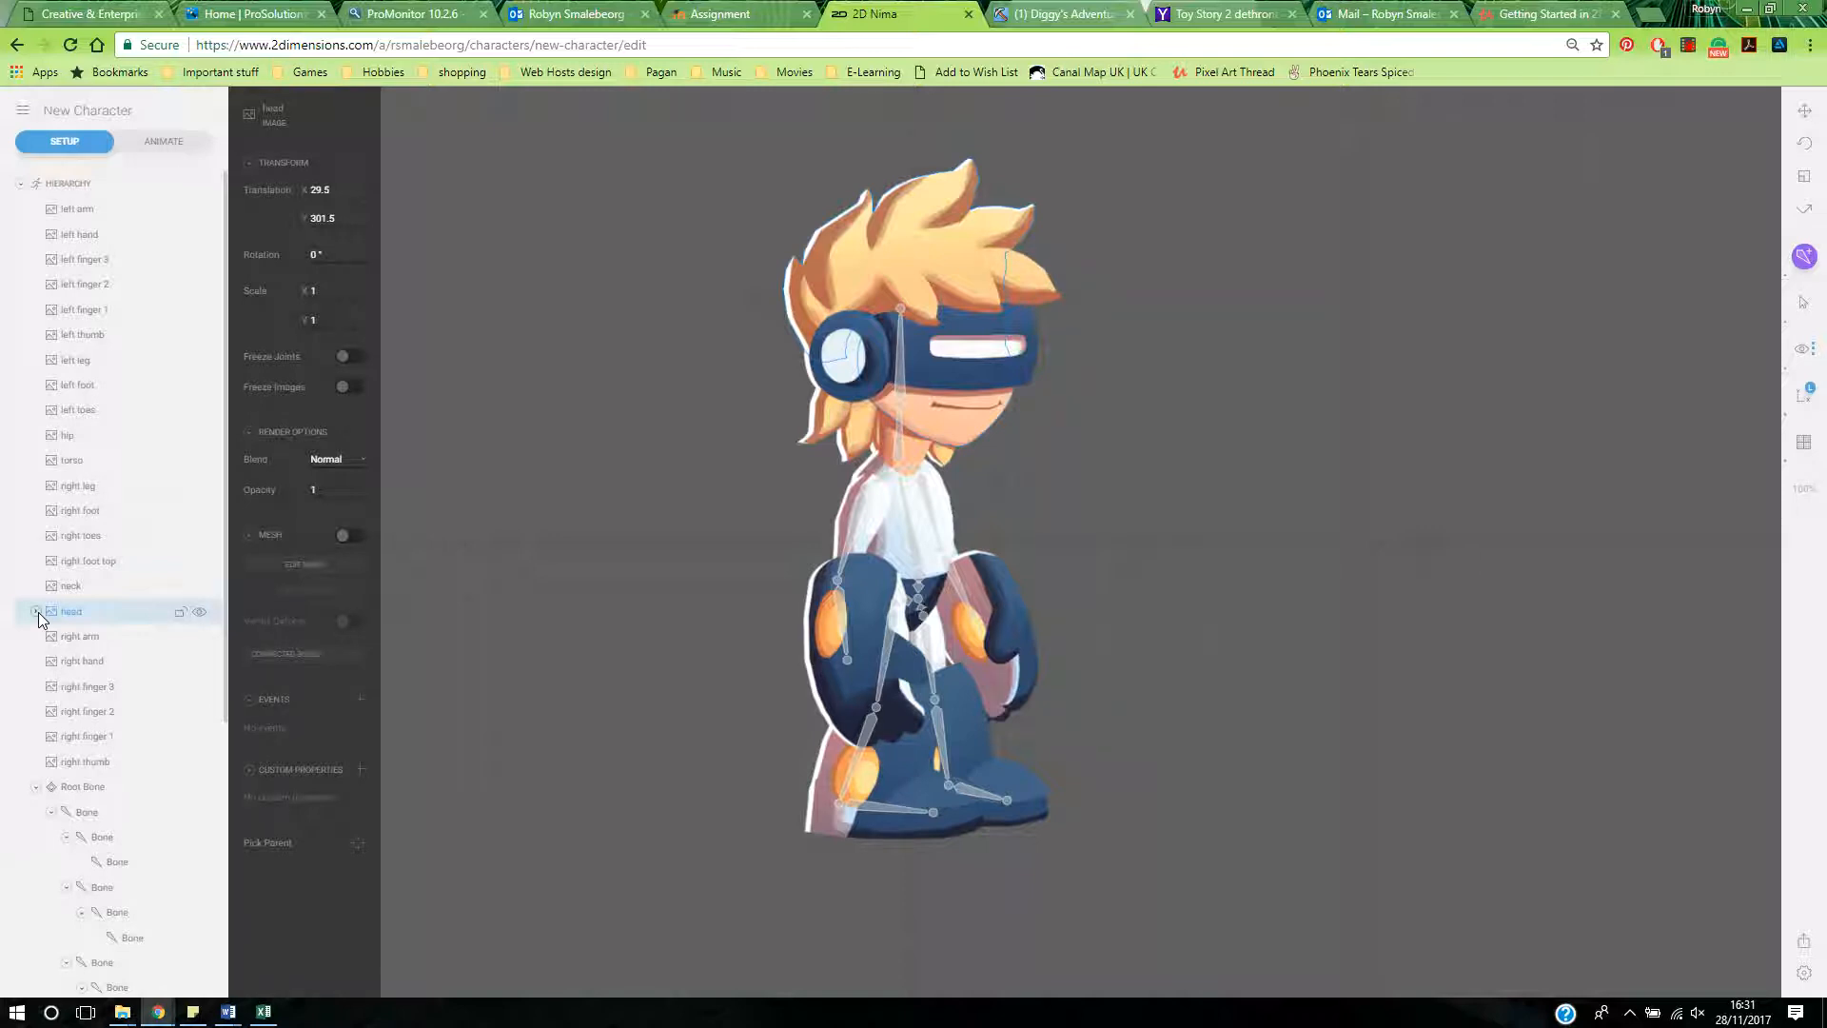
- Parent right finger 3, right finger 2, right finger 1 and right thumb to right hand, and collapse the group
left_click(80, 691)
left_click(84, 749, "shift")
left_click(92, 691)
left_click_drag(91, 689, 91, 664)
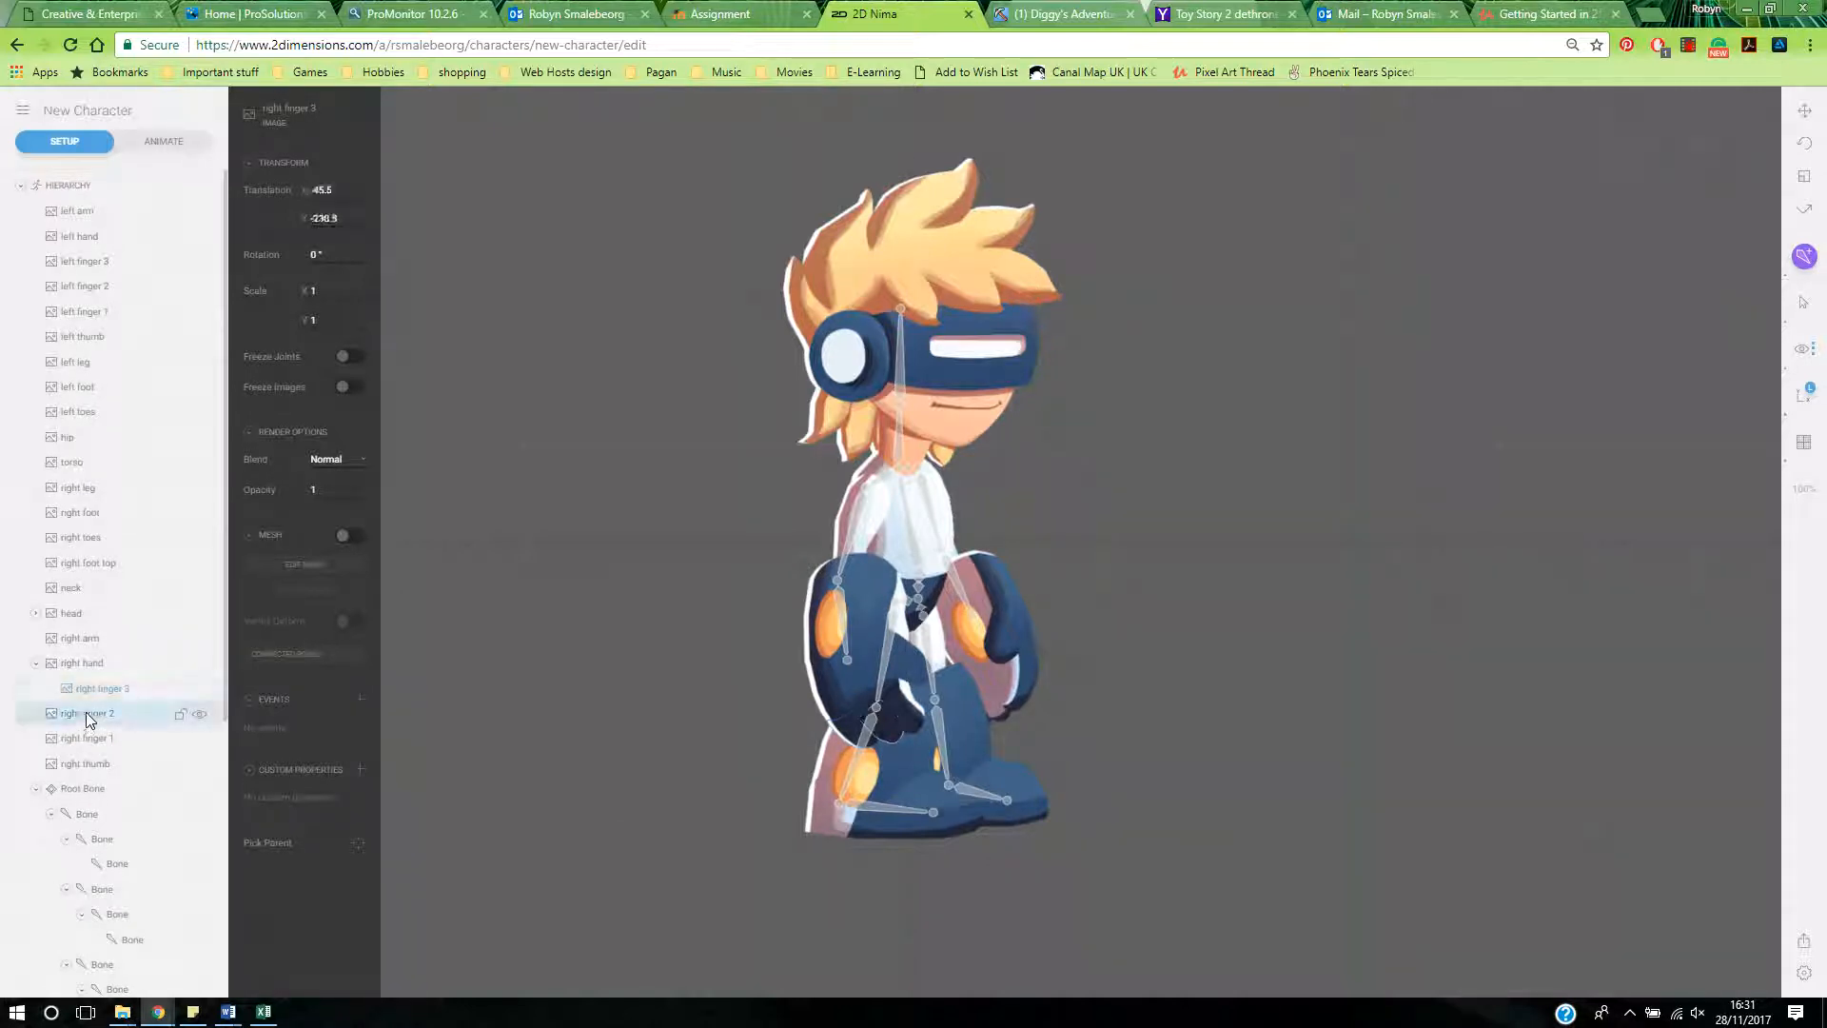
left_click_drag(85, 712, 88, 664)
left_click_drag(87, 738, 91, 669)
left_click_drag(81, 764, 78, 658)
left_click(34, 664)
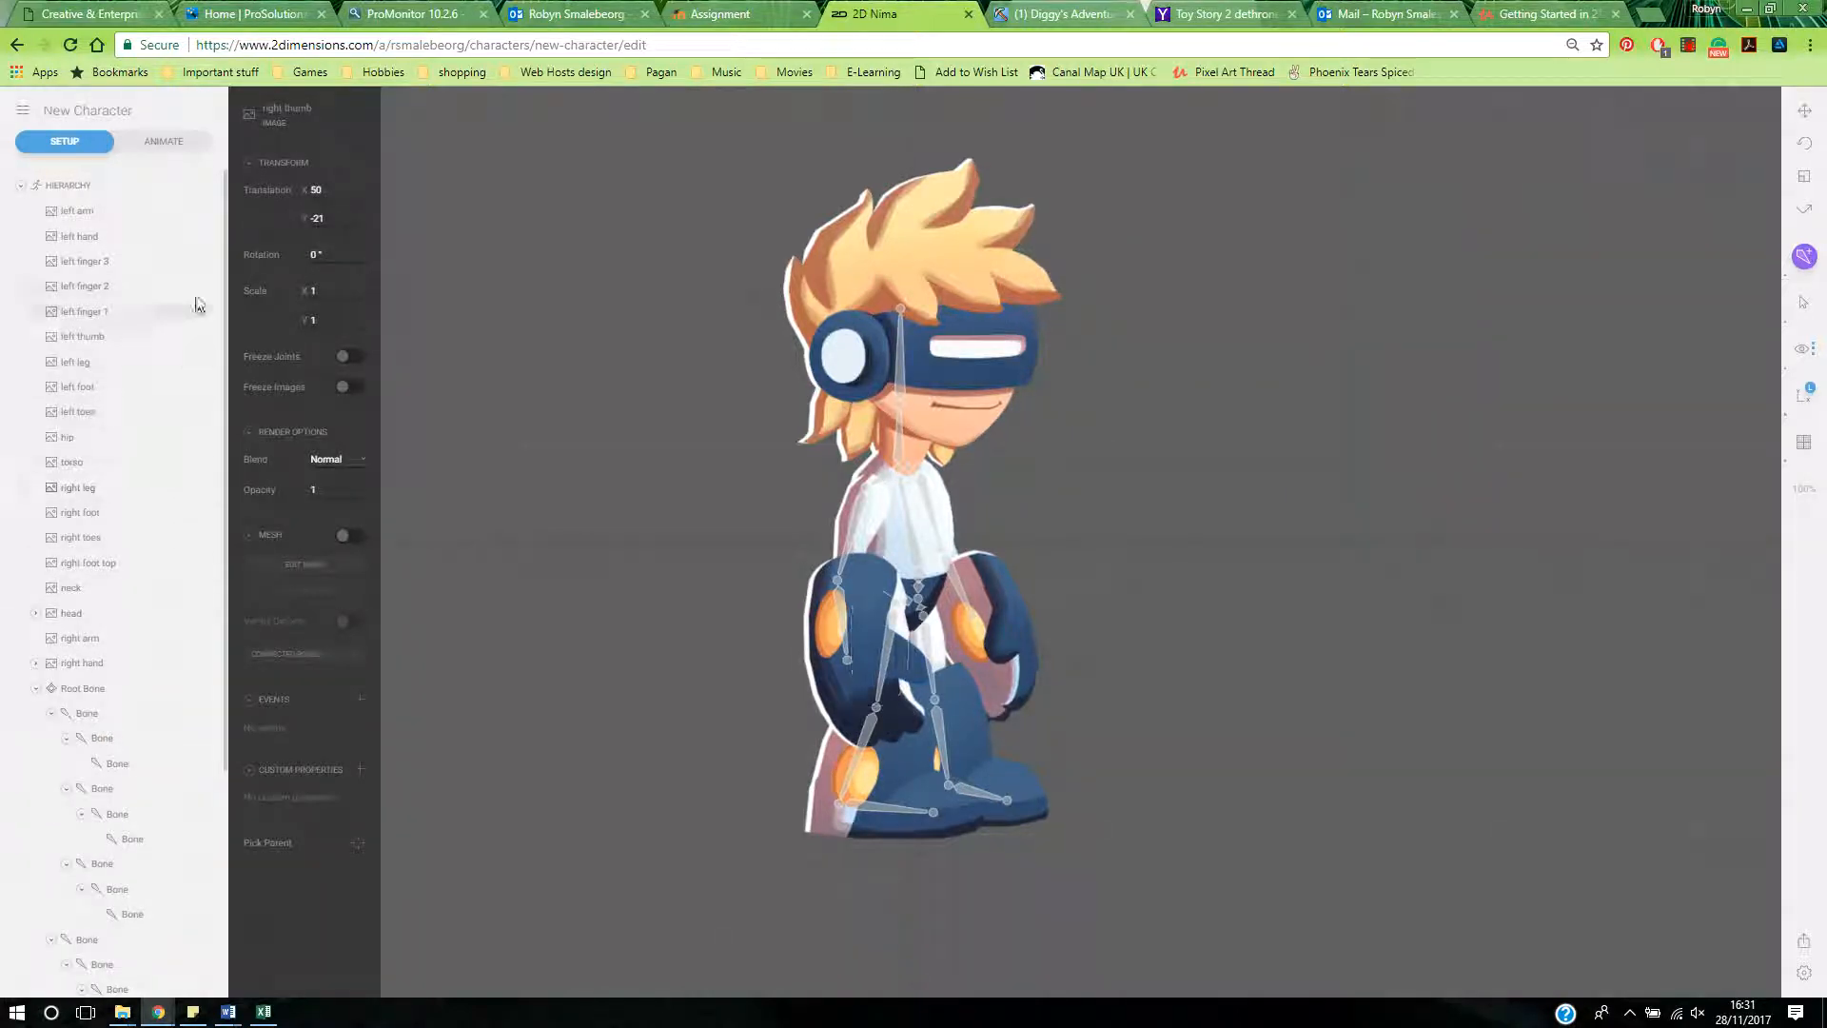
- Parent left finger 3, left finger 2, left finger 1 and left thumb to left hand, and collapse both hand groups
mouse_move(74, 259)
left_mouse_down()
mouse_move(72, 278)
mouse_move(76, 236)
left_mouse_up()
left_click_drag(73, 306, 78, 236)
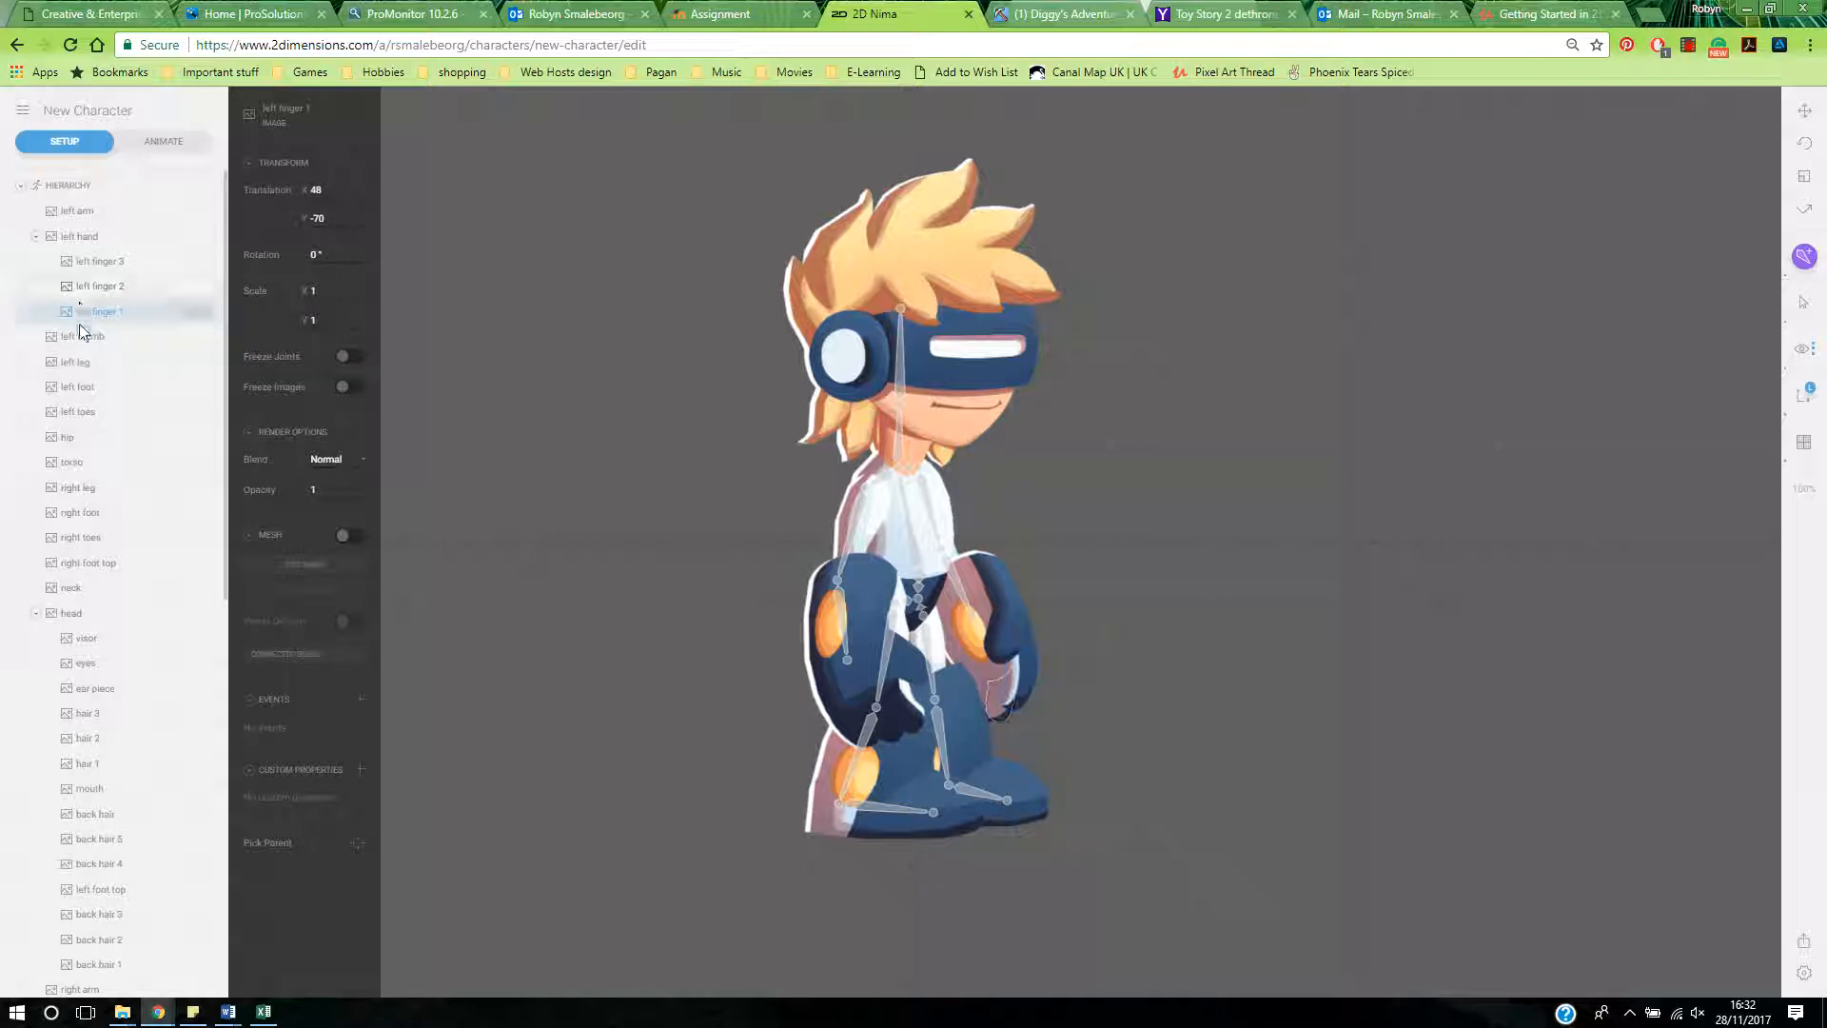
left_click_drag(81, 337, 78, 232)
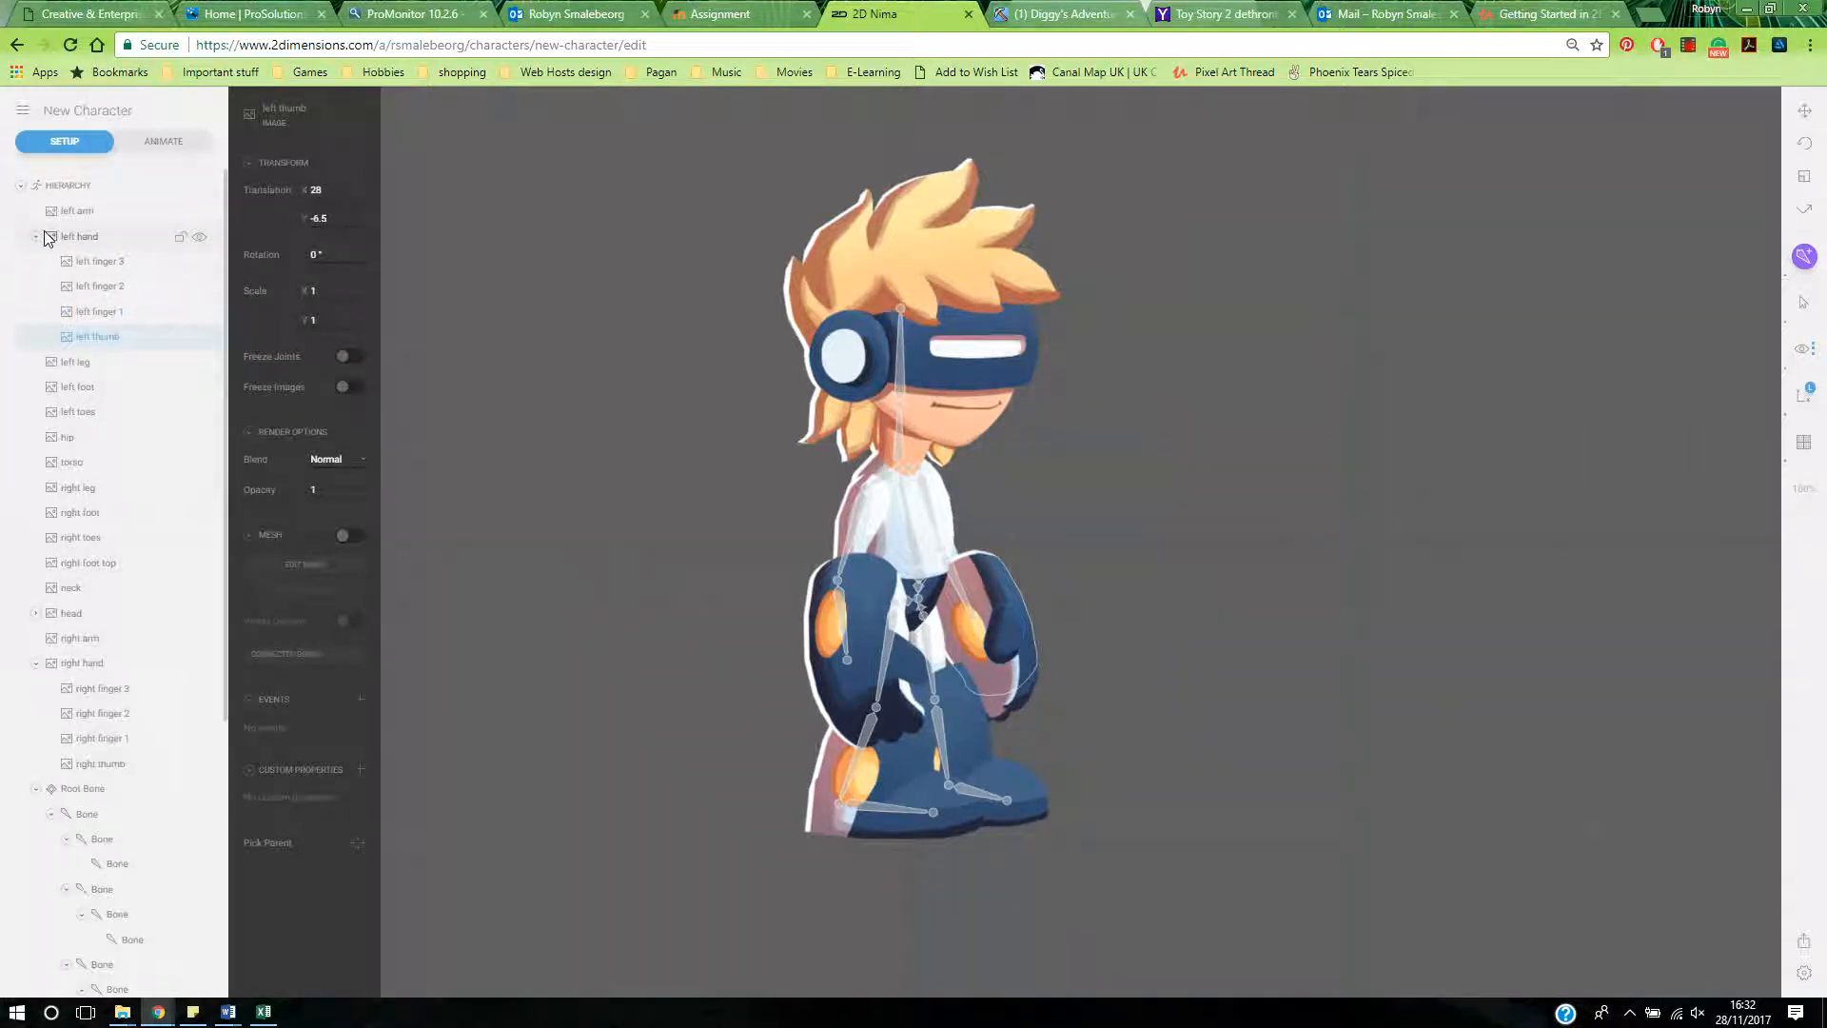
left_click(38, 238)
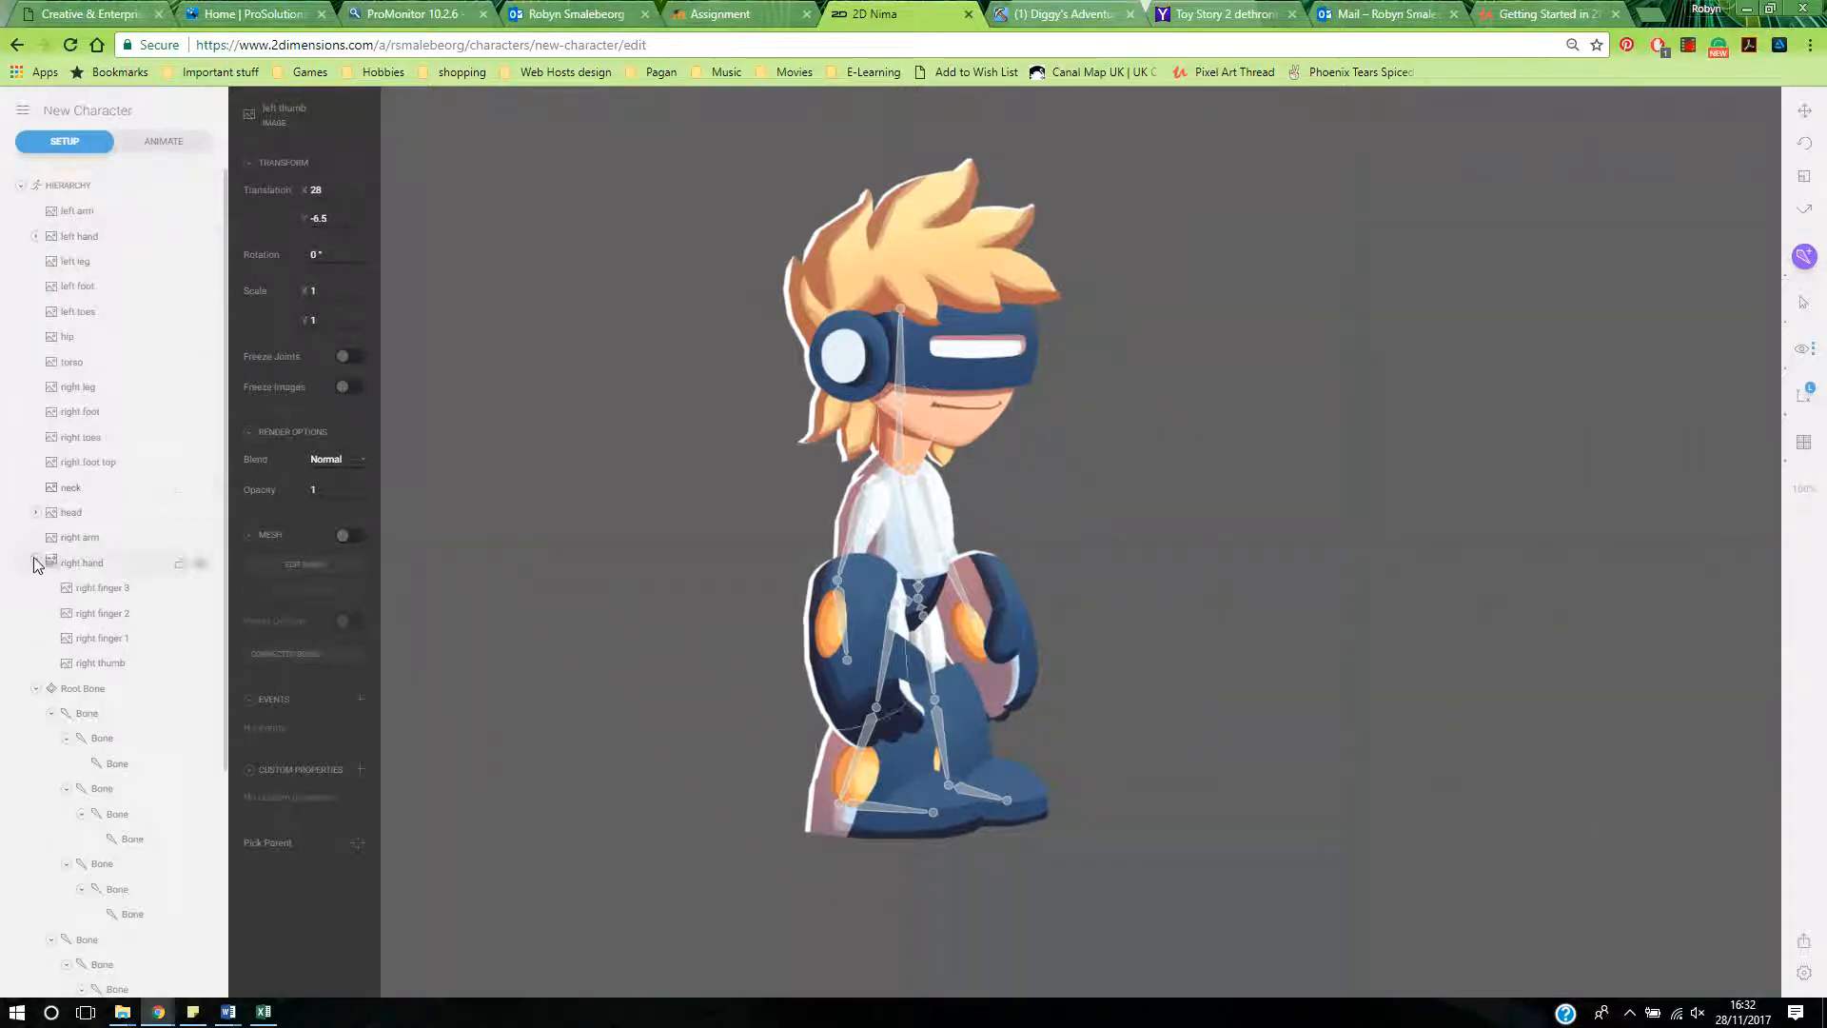
left_click(35, 562)
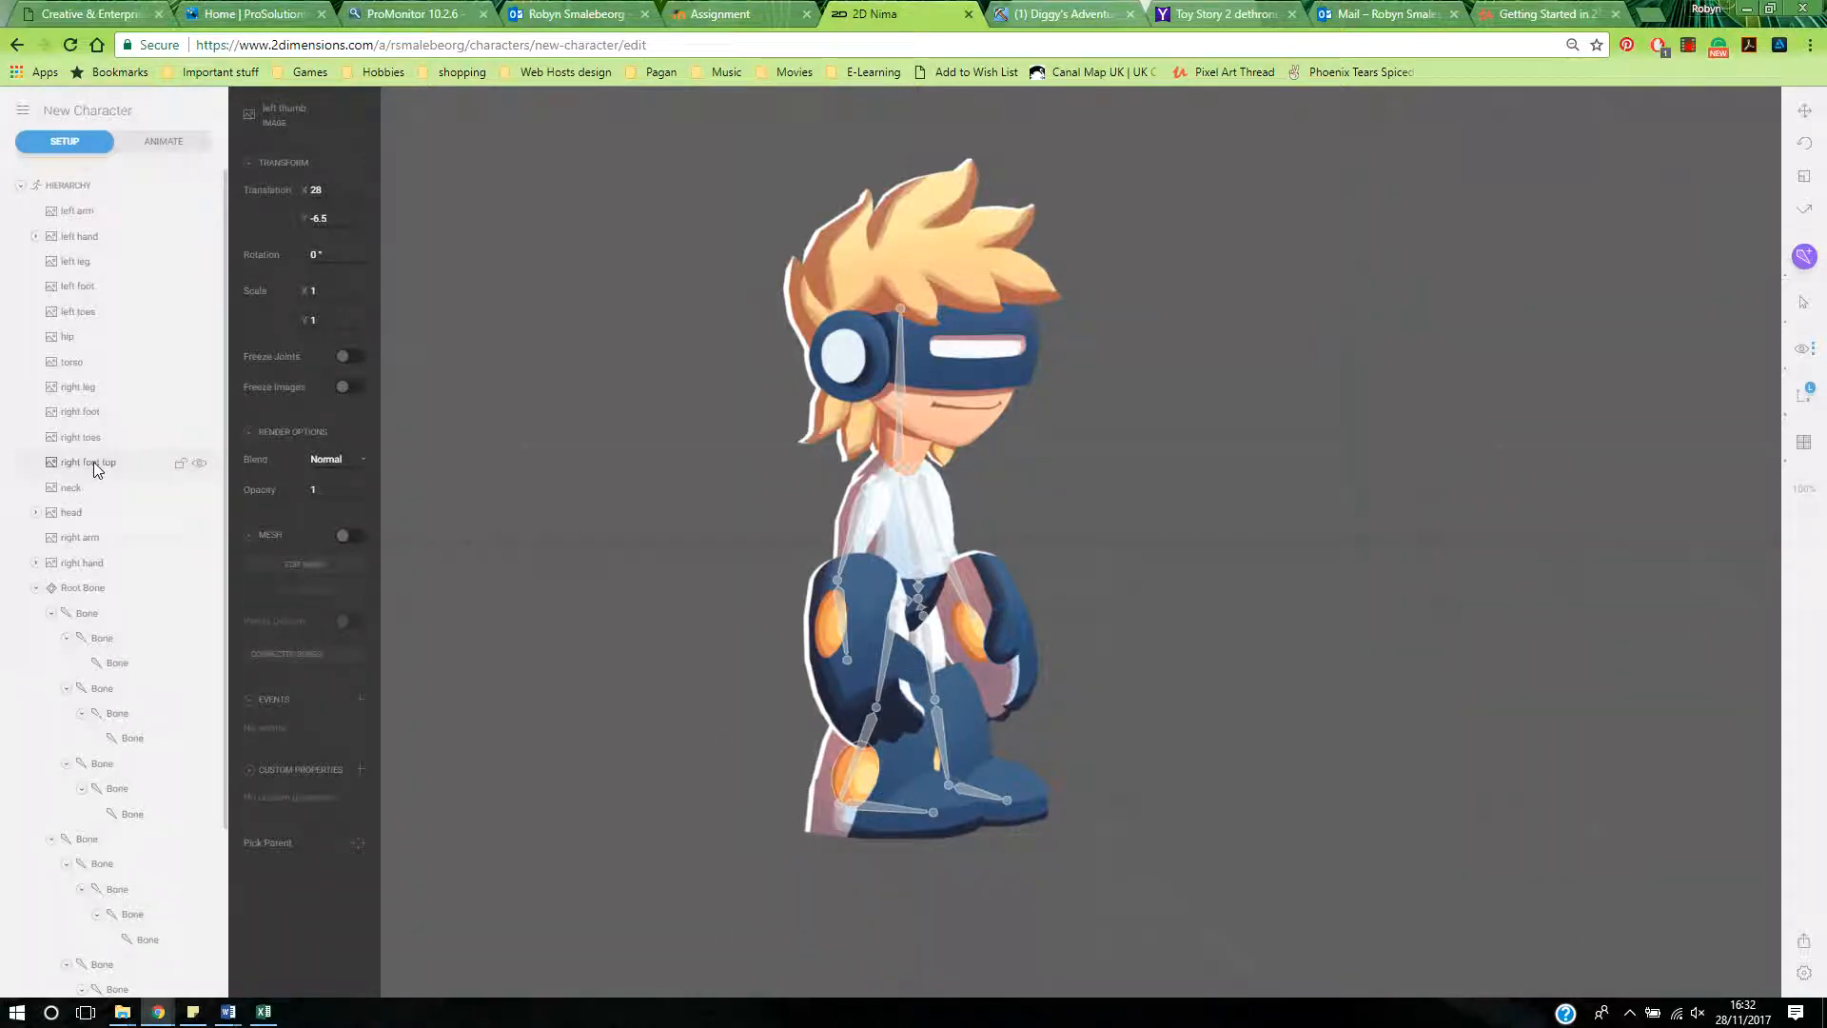
- Parent right foot top to right foot in the hierarchy and collapse the right foot group
left_click_drag(93, 461, 84, 409)
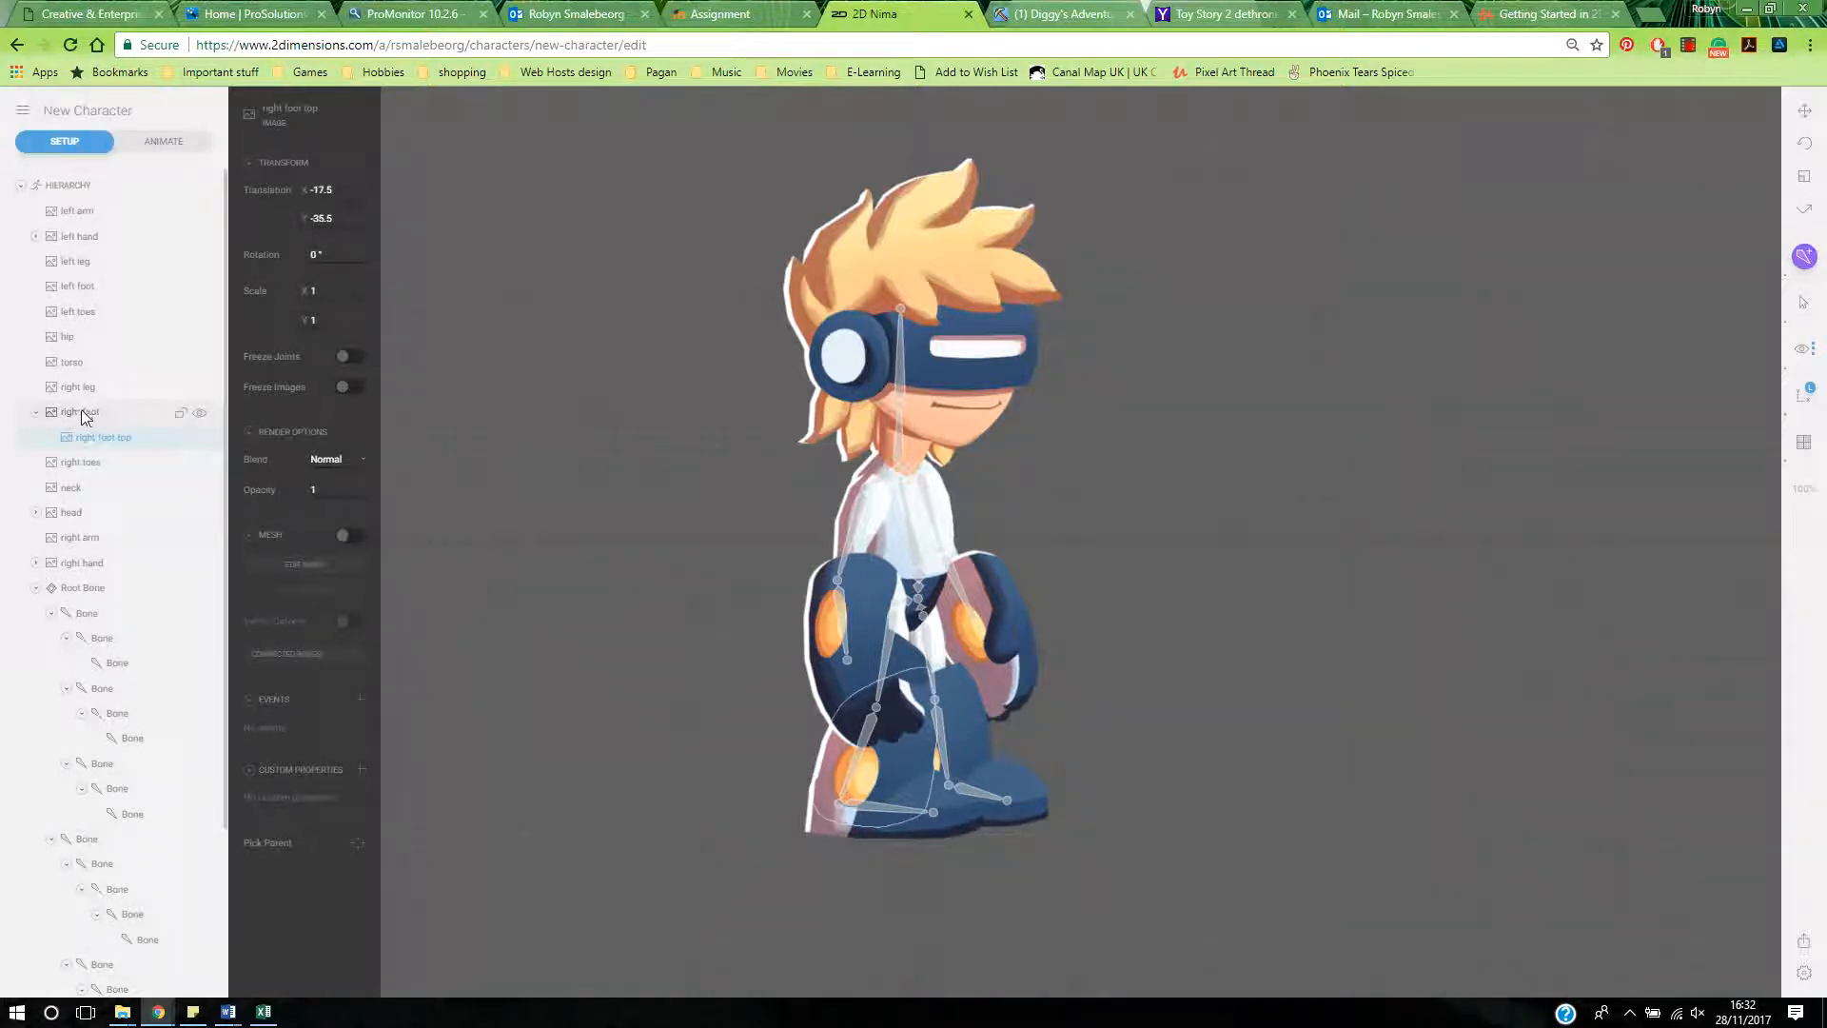
left_click(36, 412)
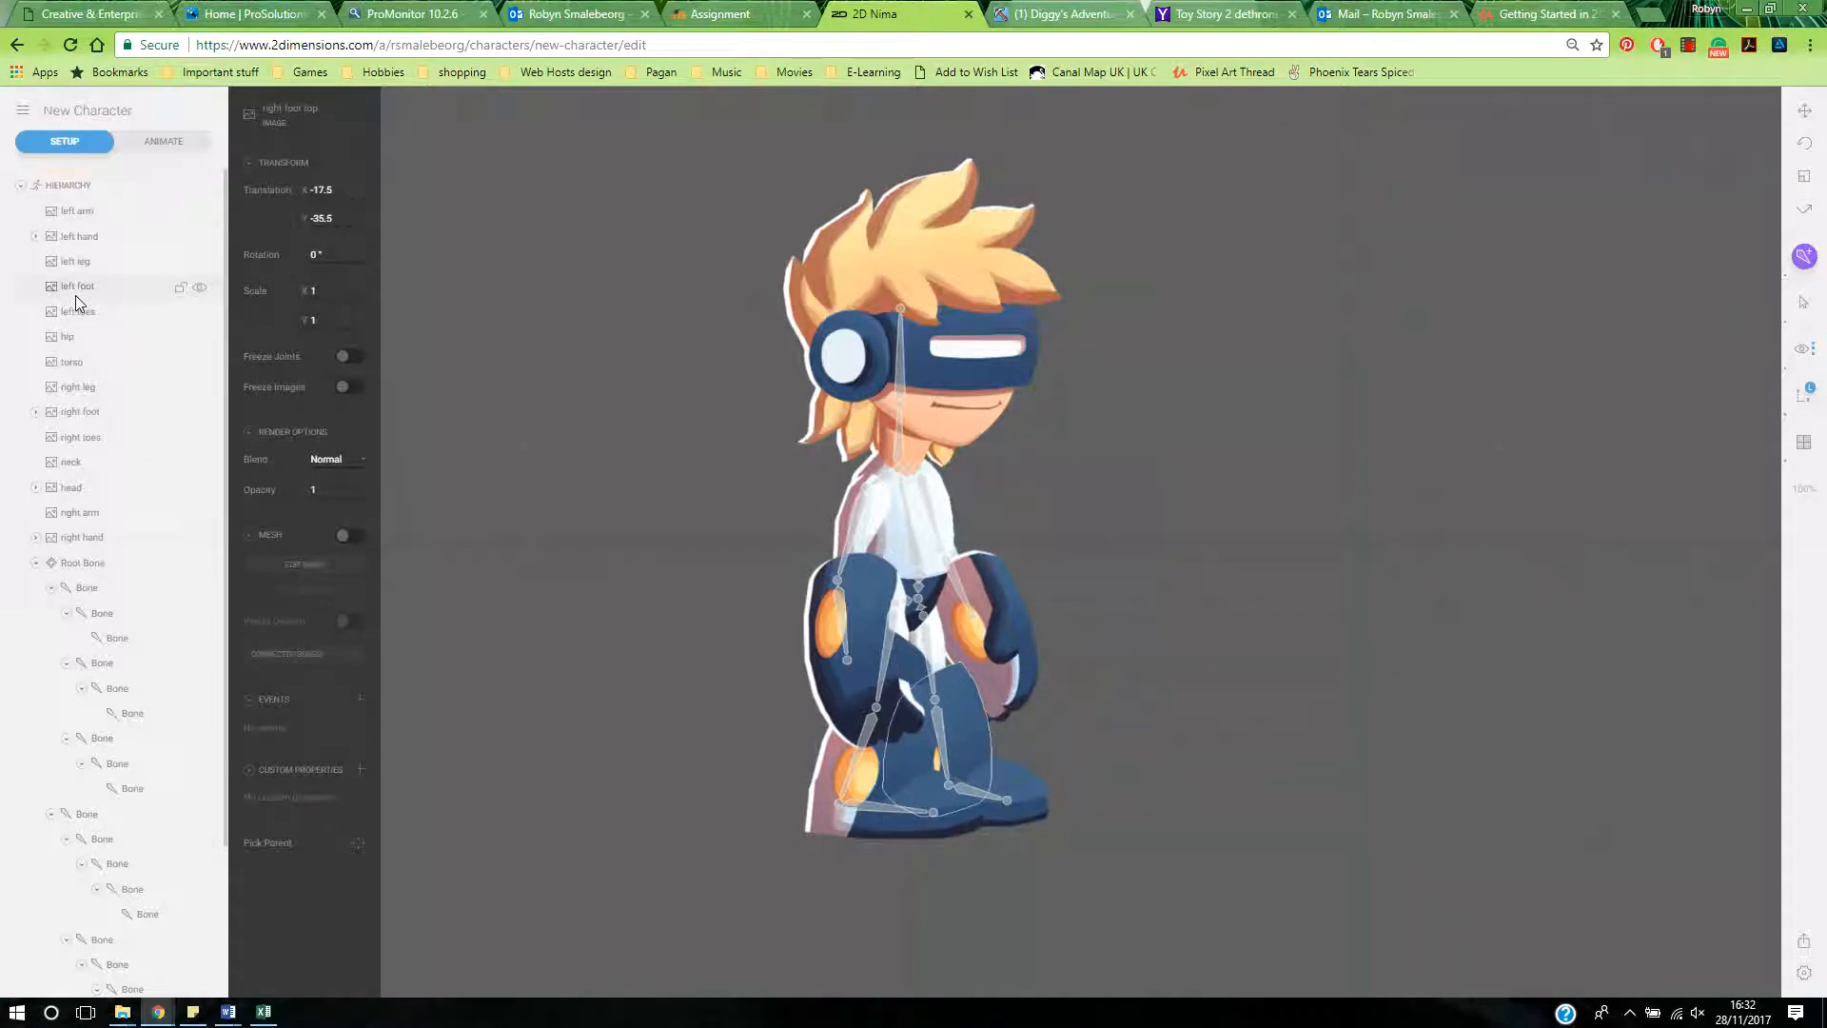
- Move left foot top out of the head group and parent it to left foot, then collapse both groups
left_click(36, 238)
left_click(36, 238)
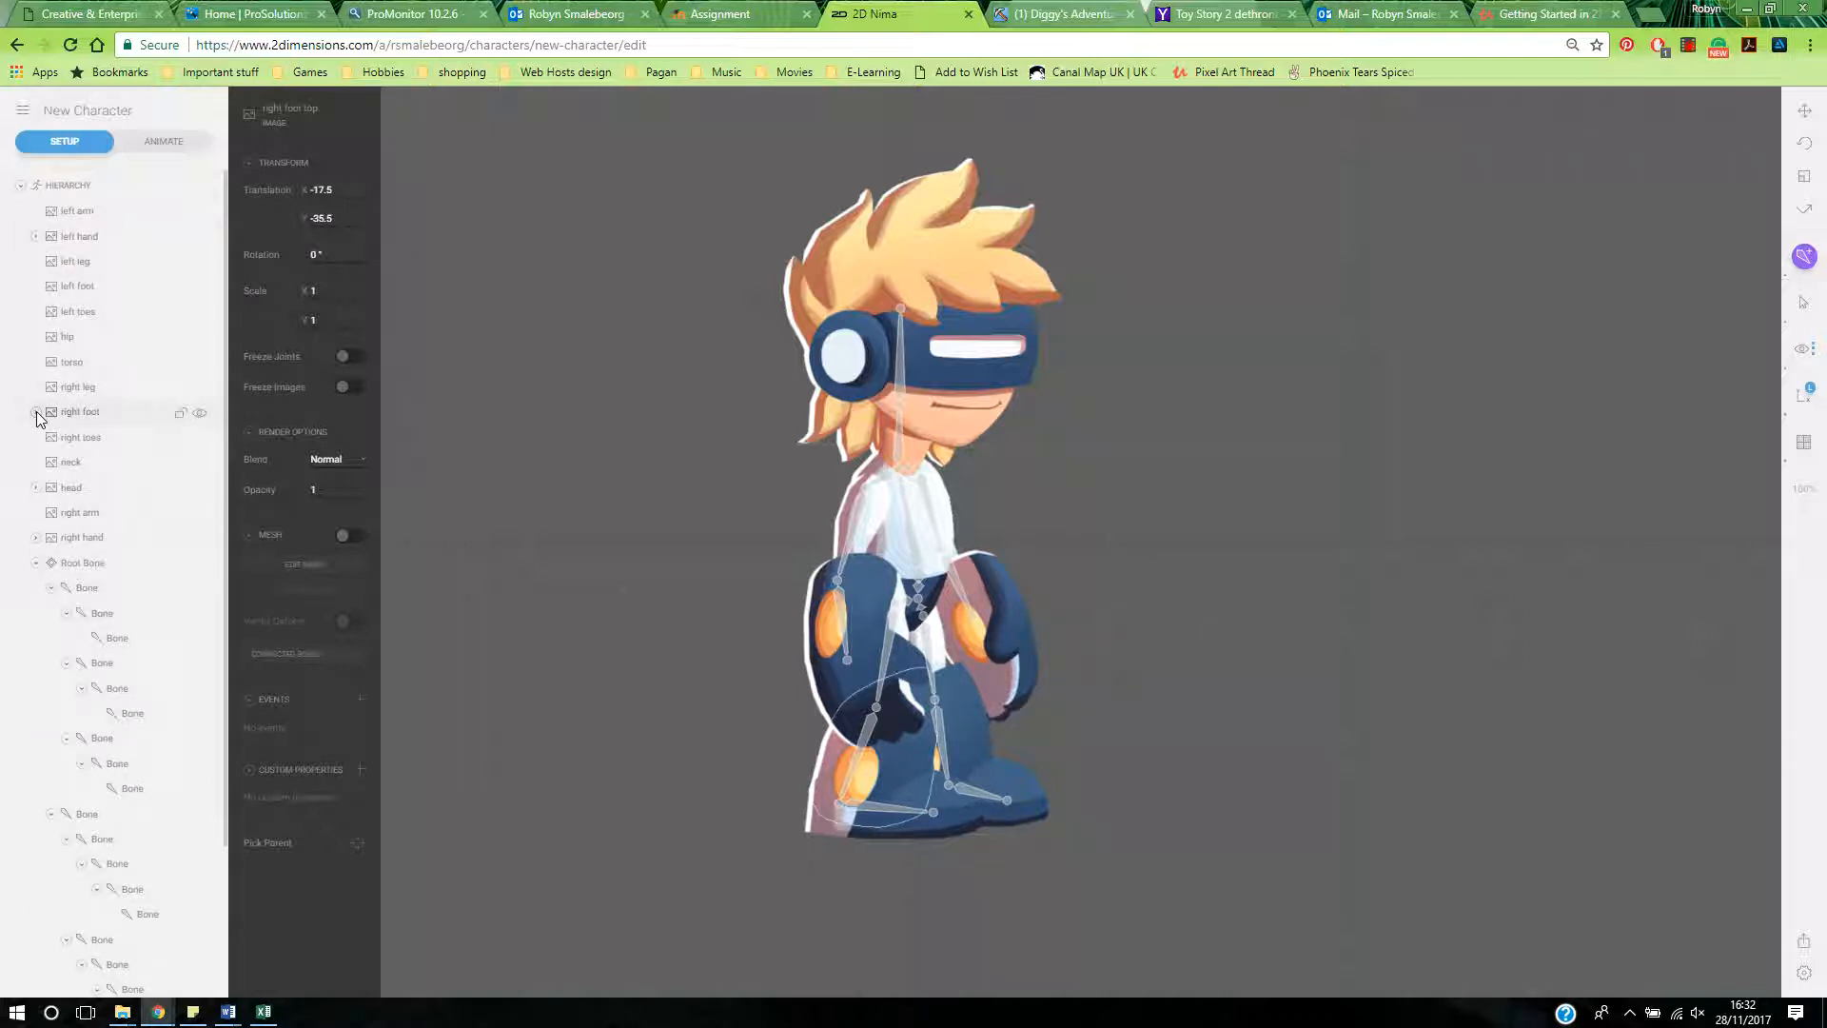
left_click(36, 413)
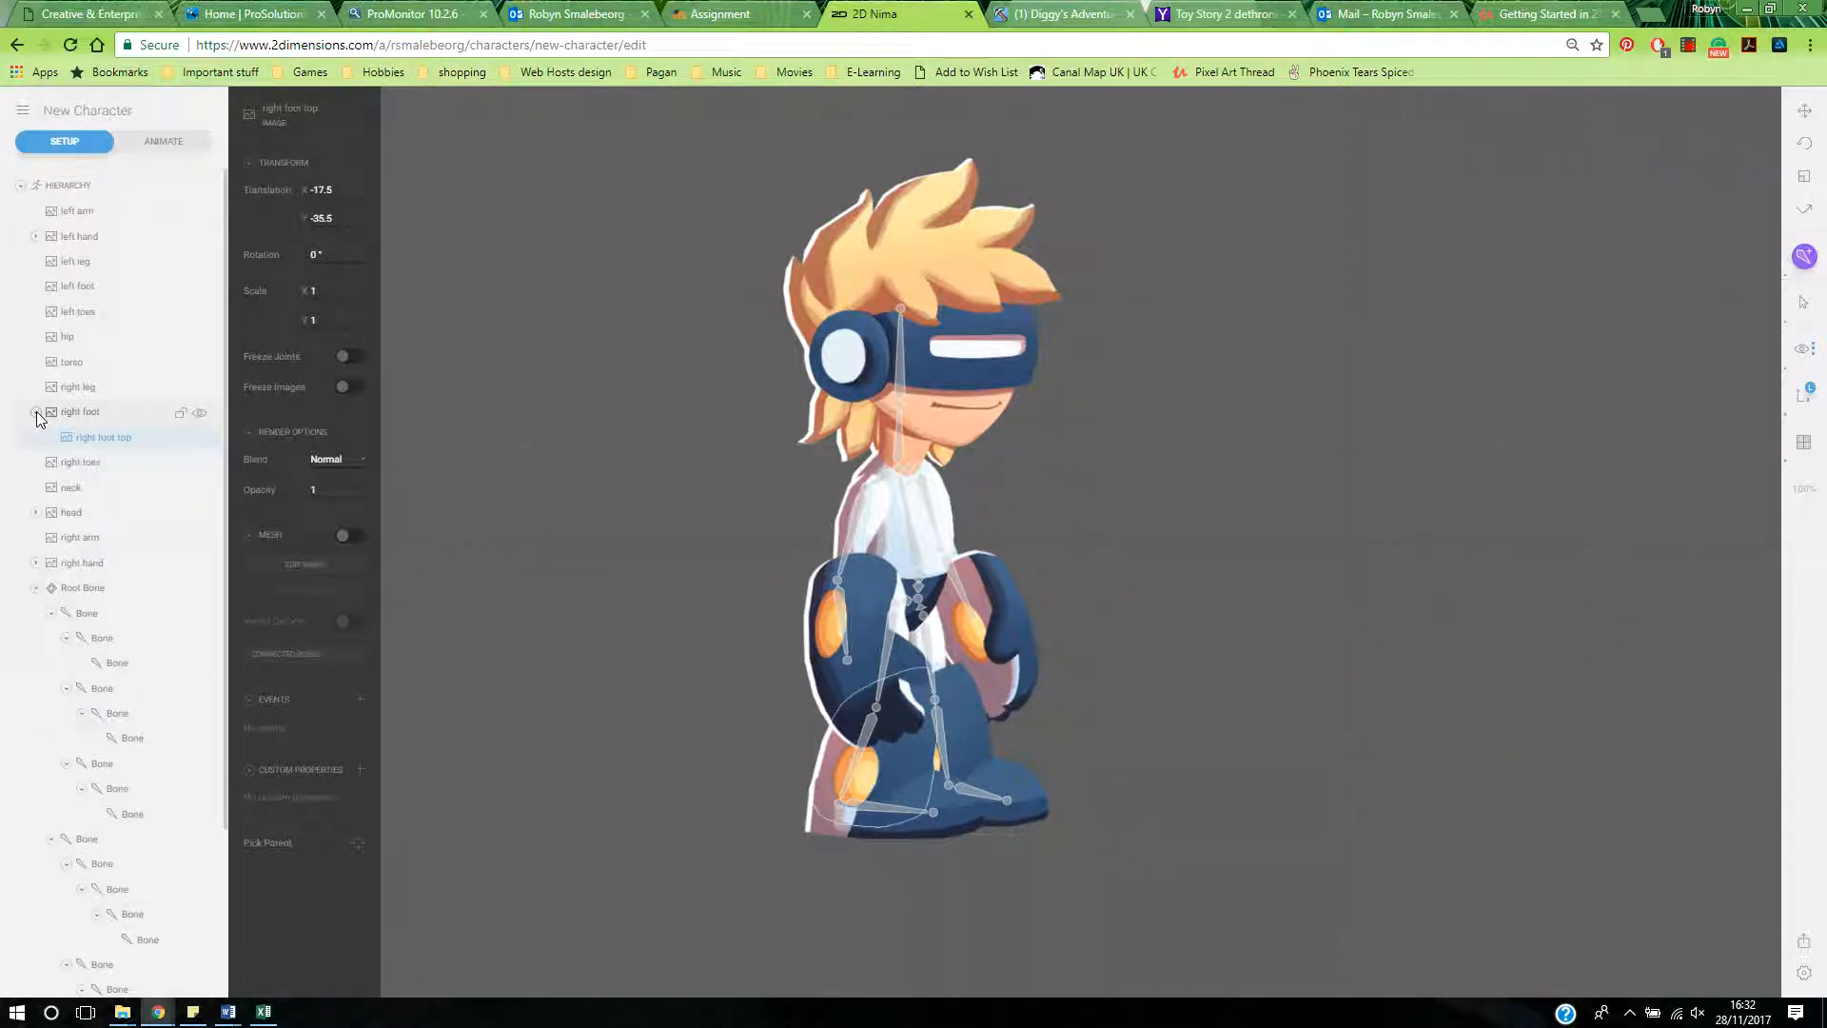
left_click(37, 413)
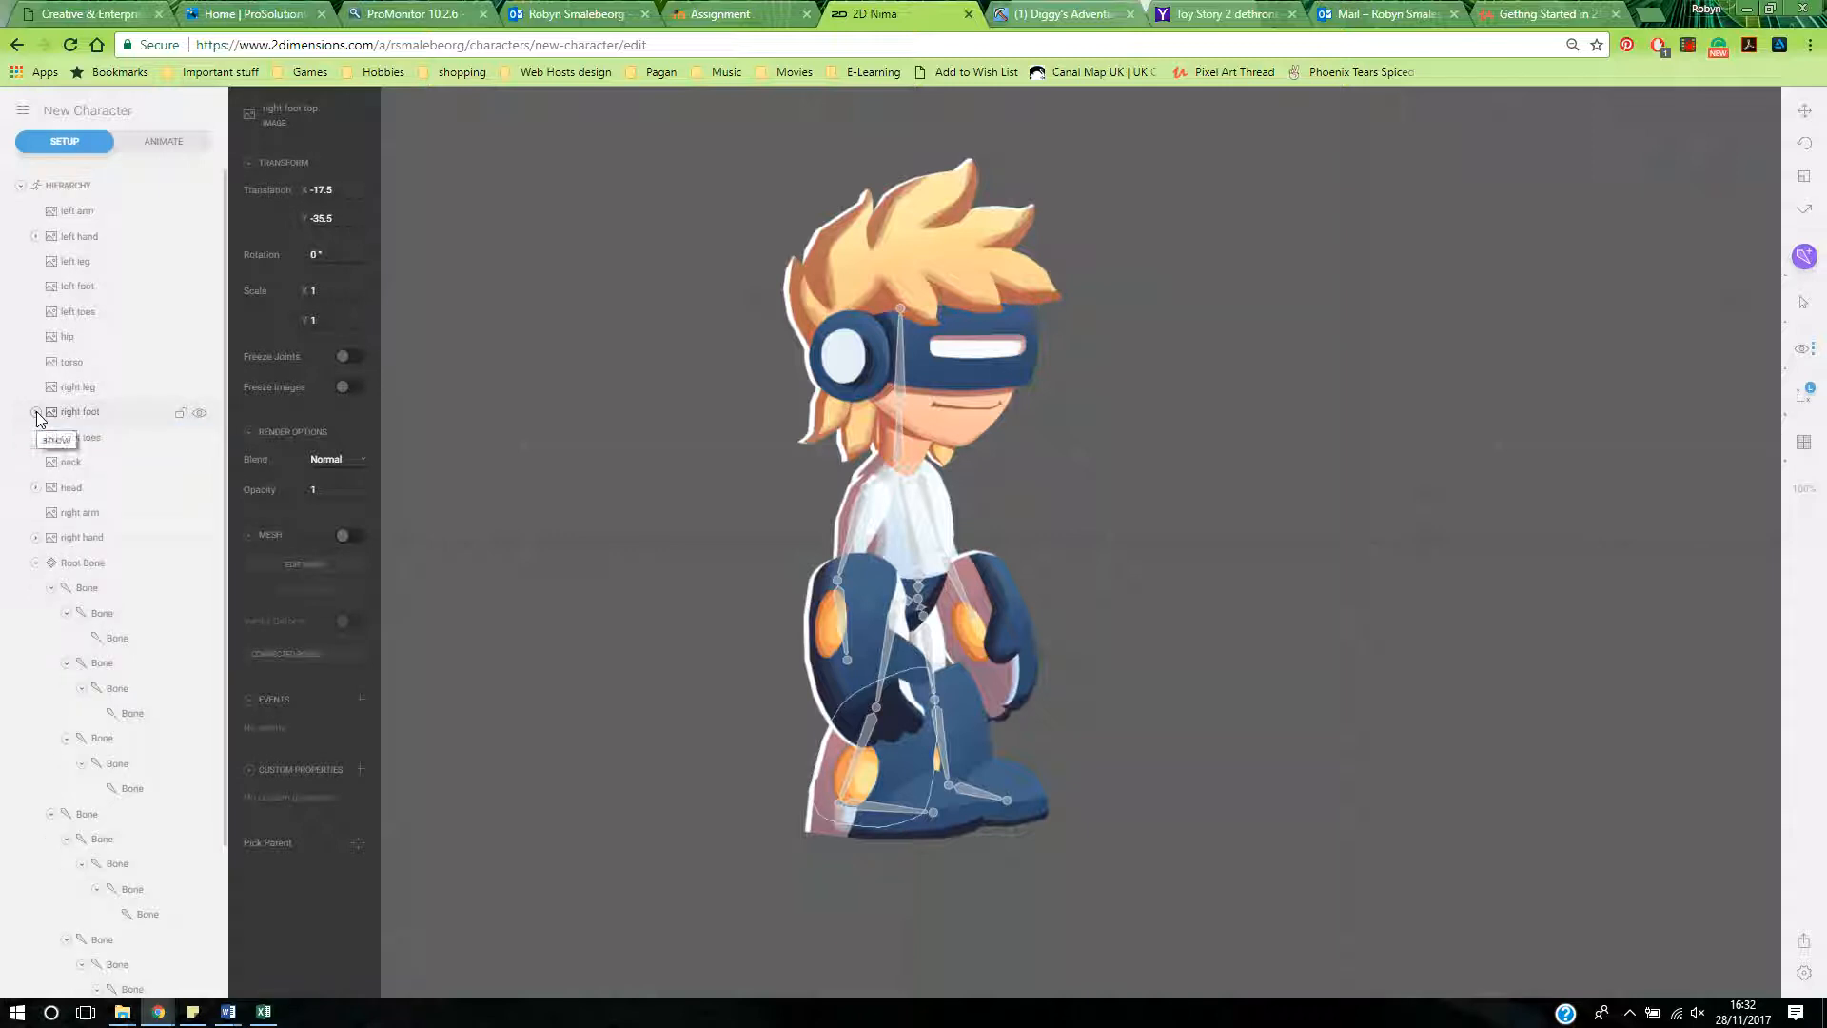
left_click(36, 488)
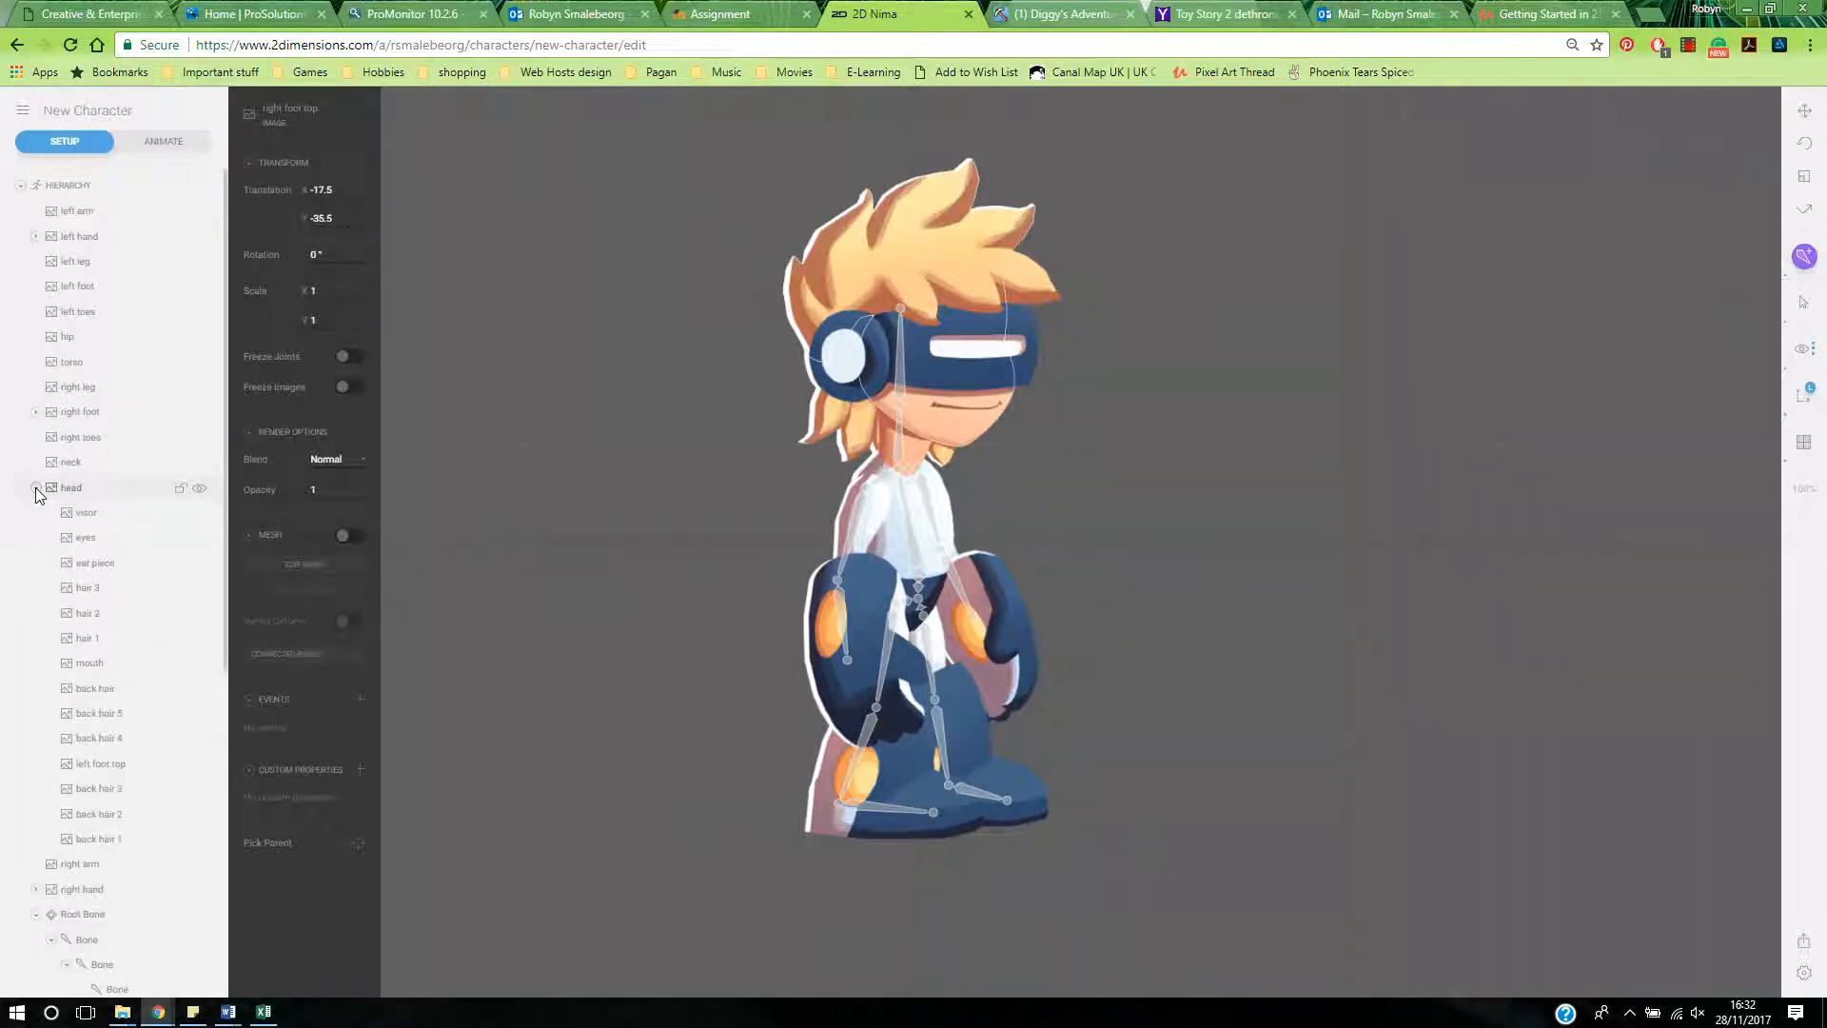
left_click_drag(111, 763, 73, 287)
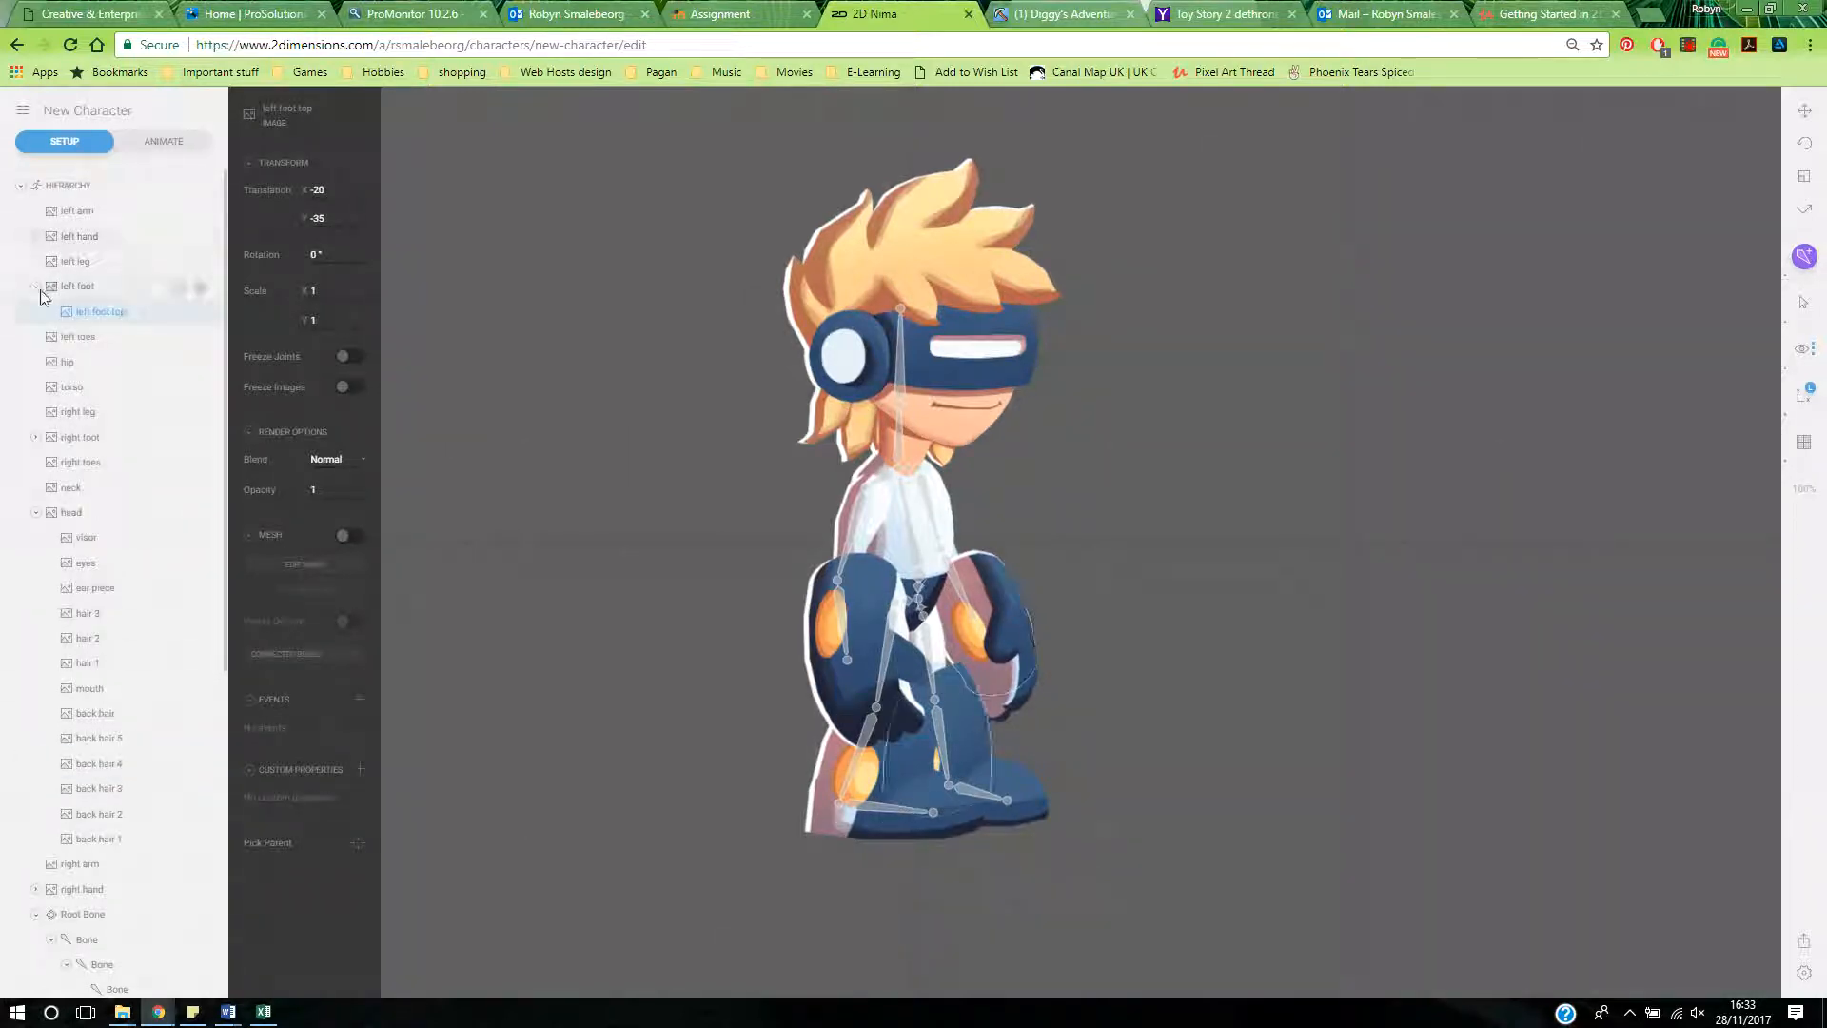
left_click(36, 286)
left_click(35, 488)
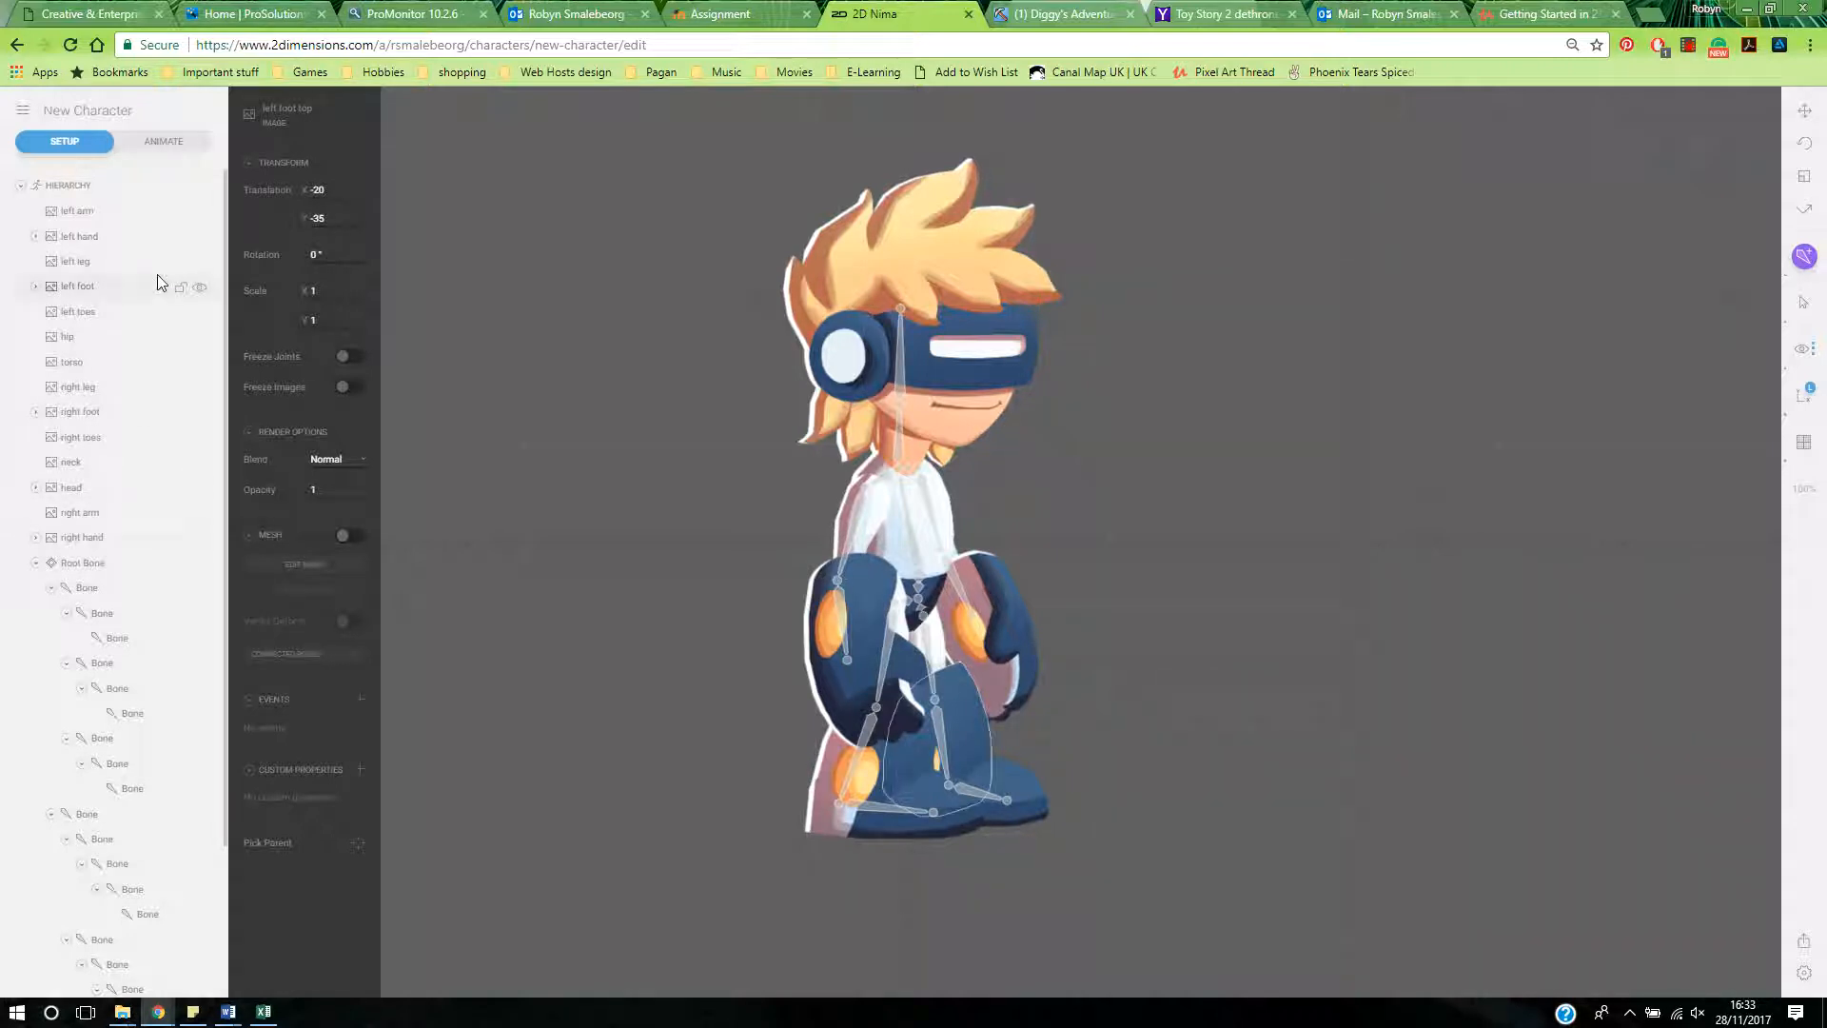
- Parent the torso image to the spine bone directly under Root Bone
left_click(88, 563)
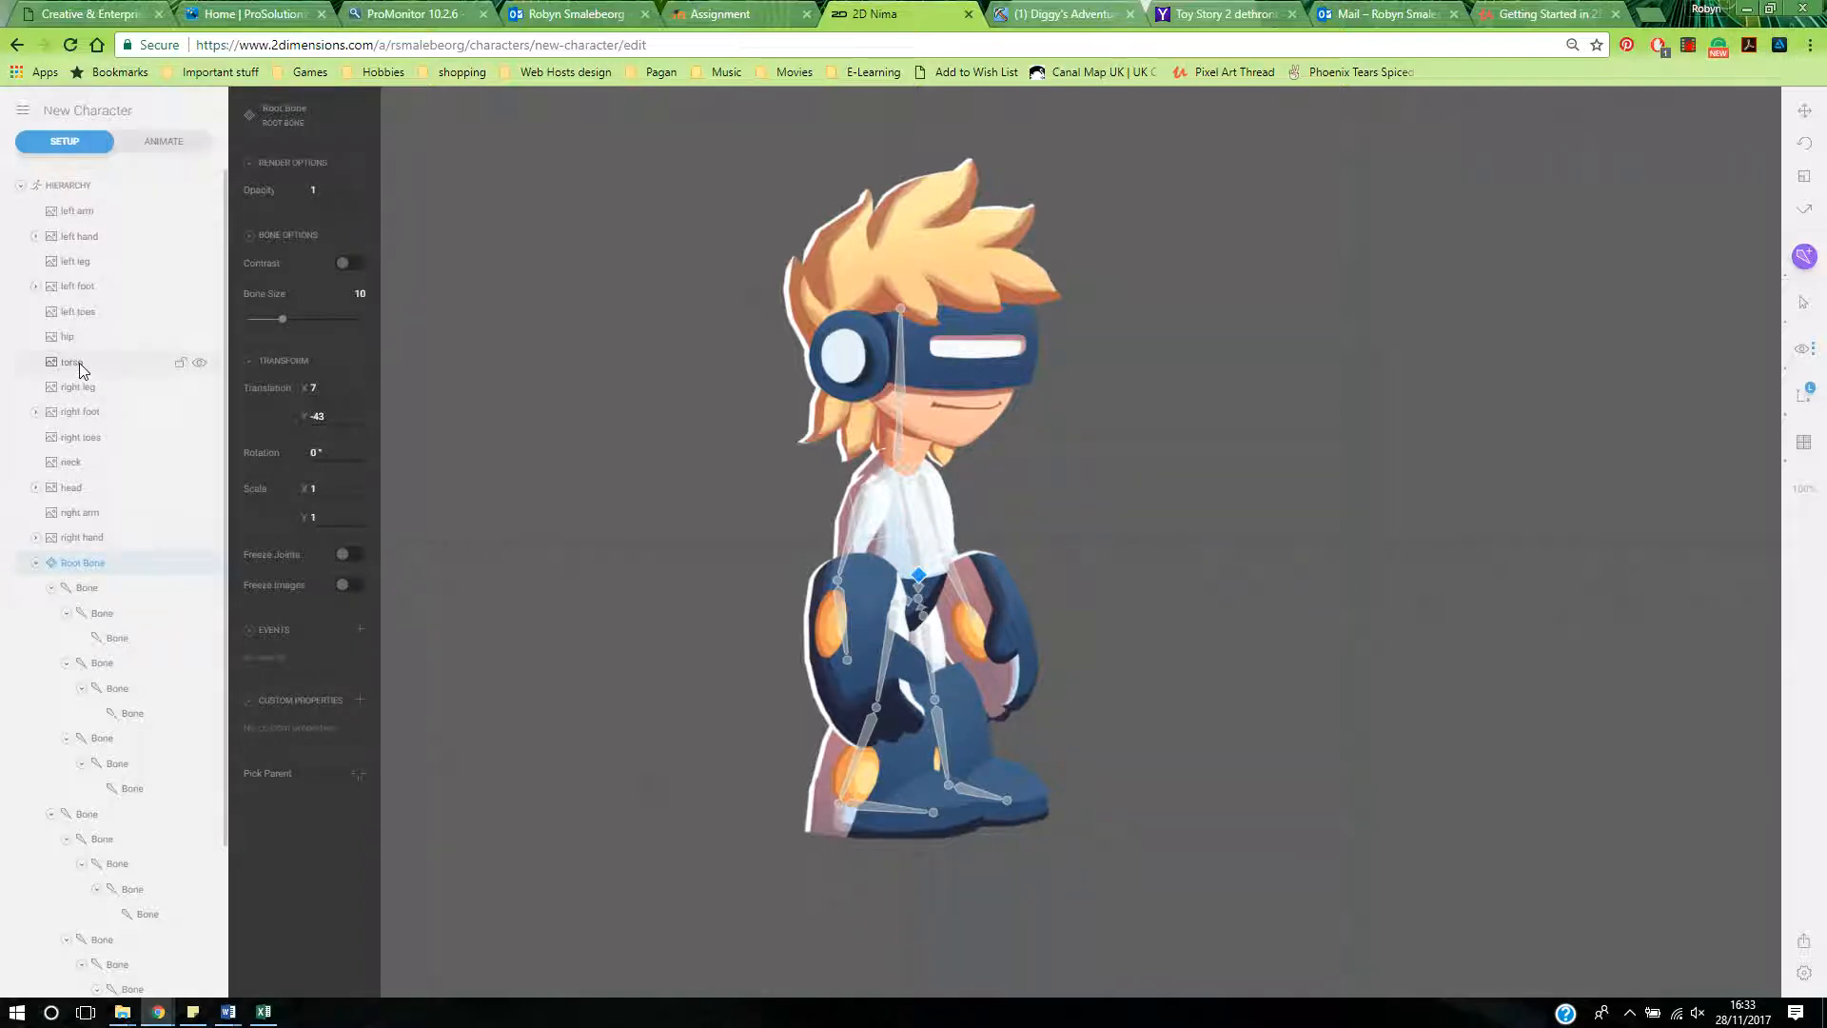
left_click(86, 589)
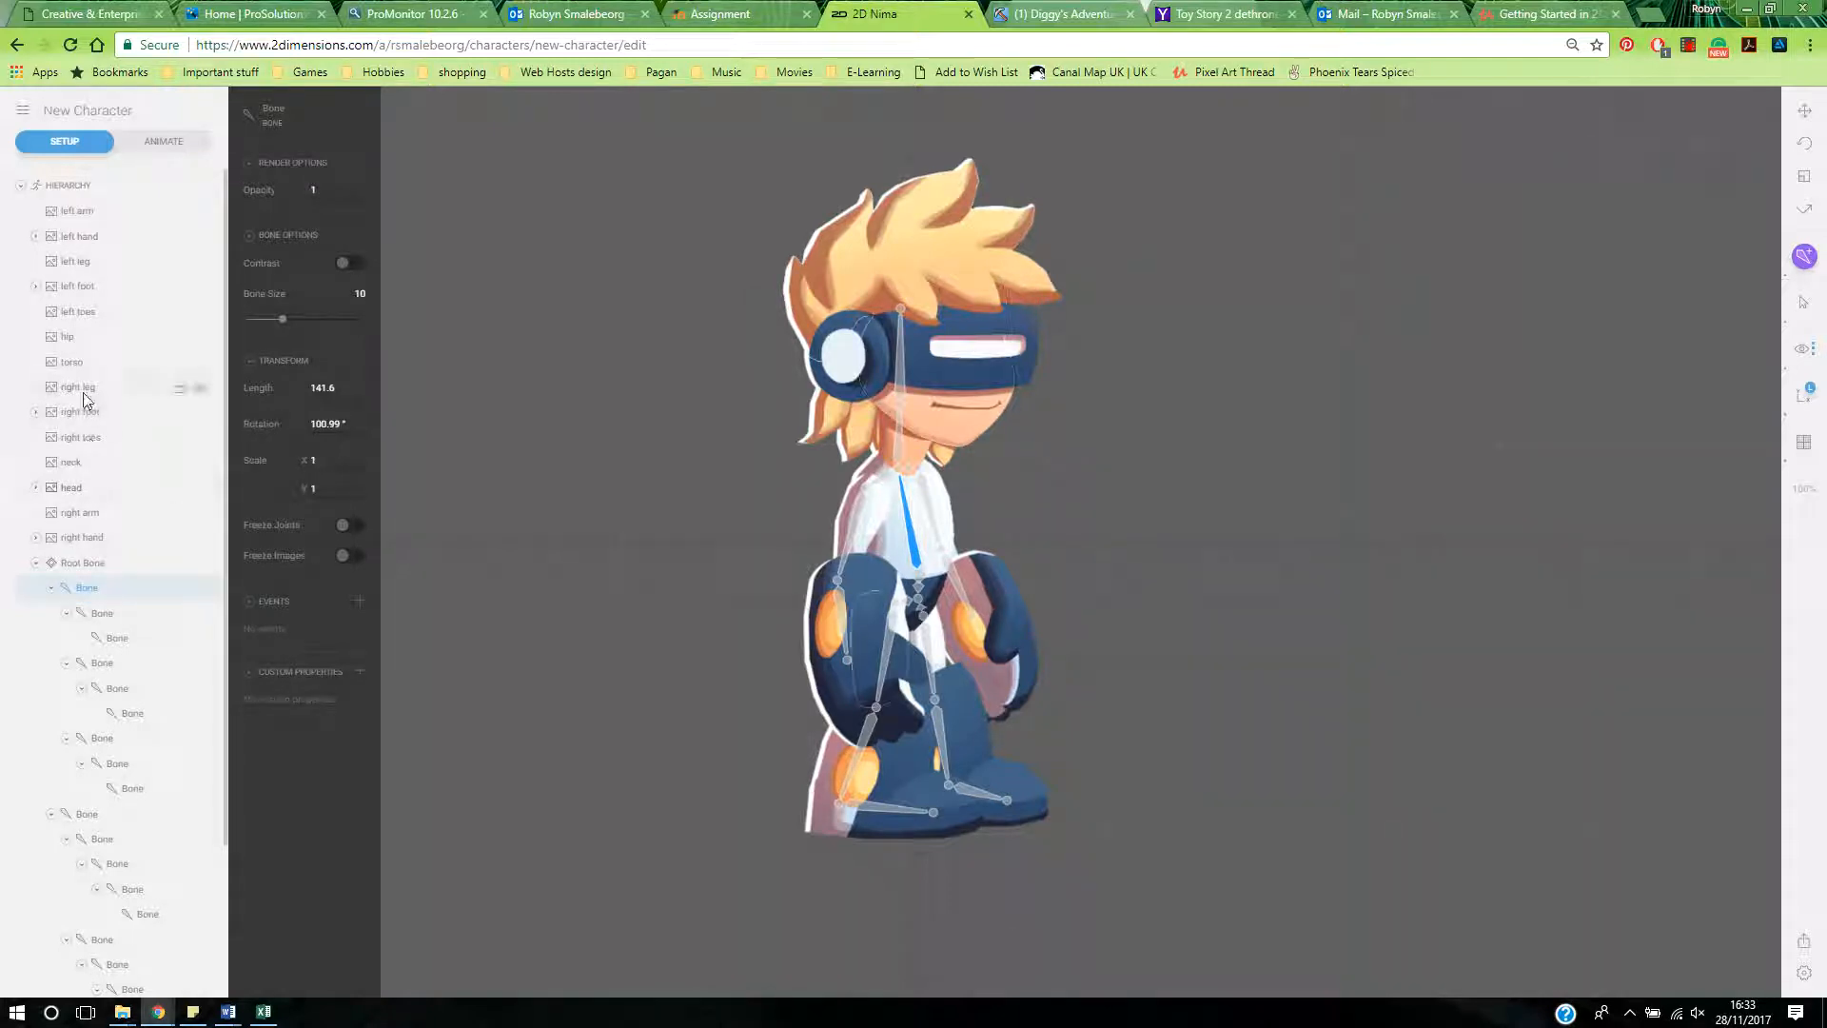
left_click(75, 363)
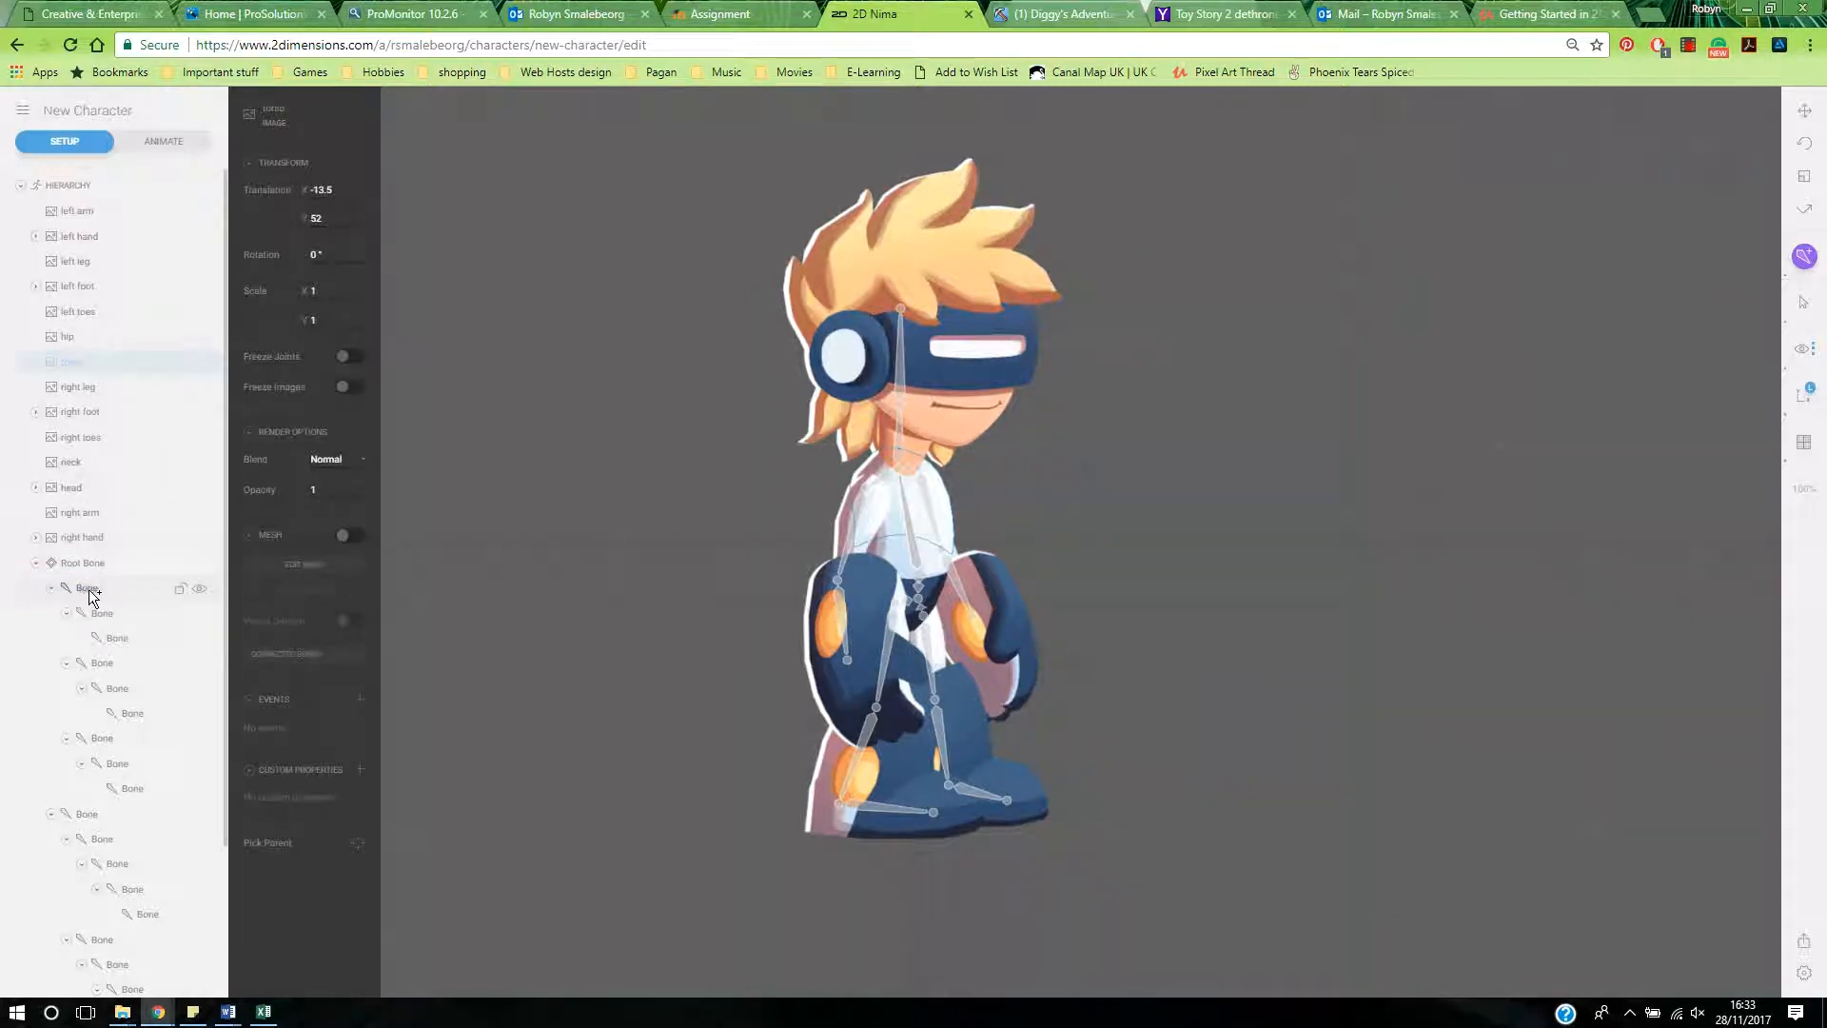
left_click_drag(89, 589, 87, 589)
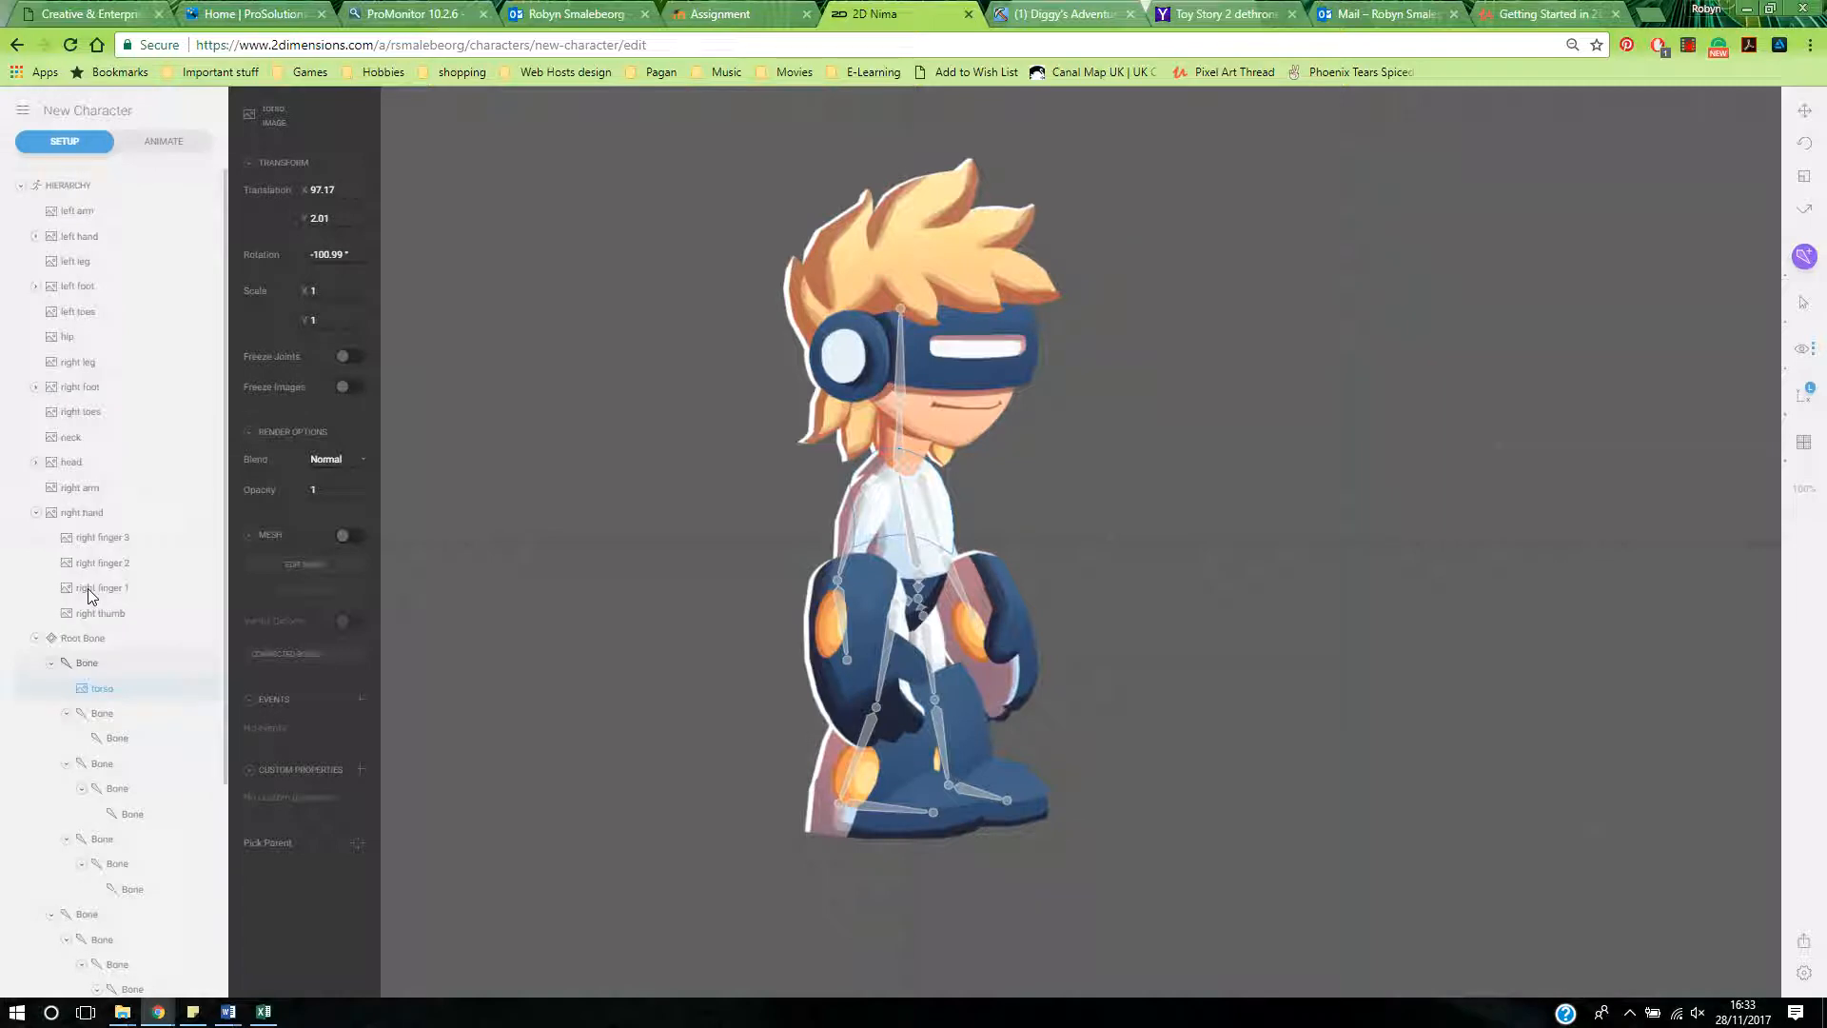
- Rename the bone holding the torso image as Torso Bone and collapse the right hand group
left_click(103, 718)
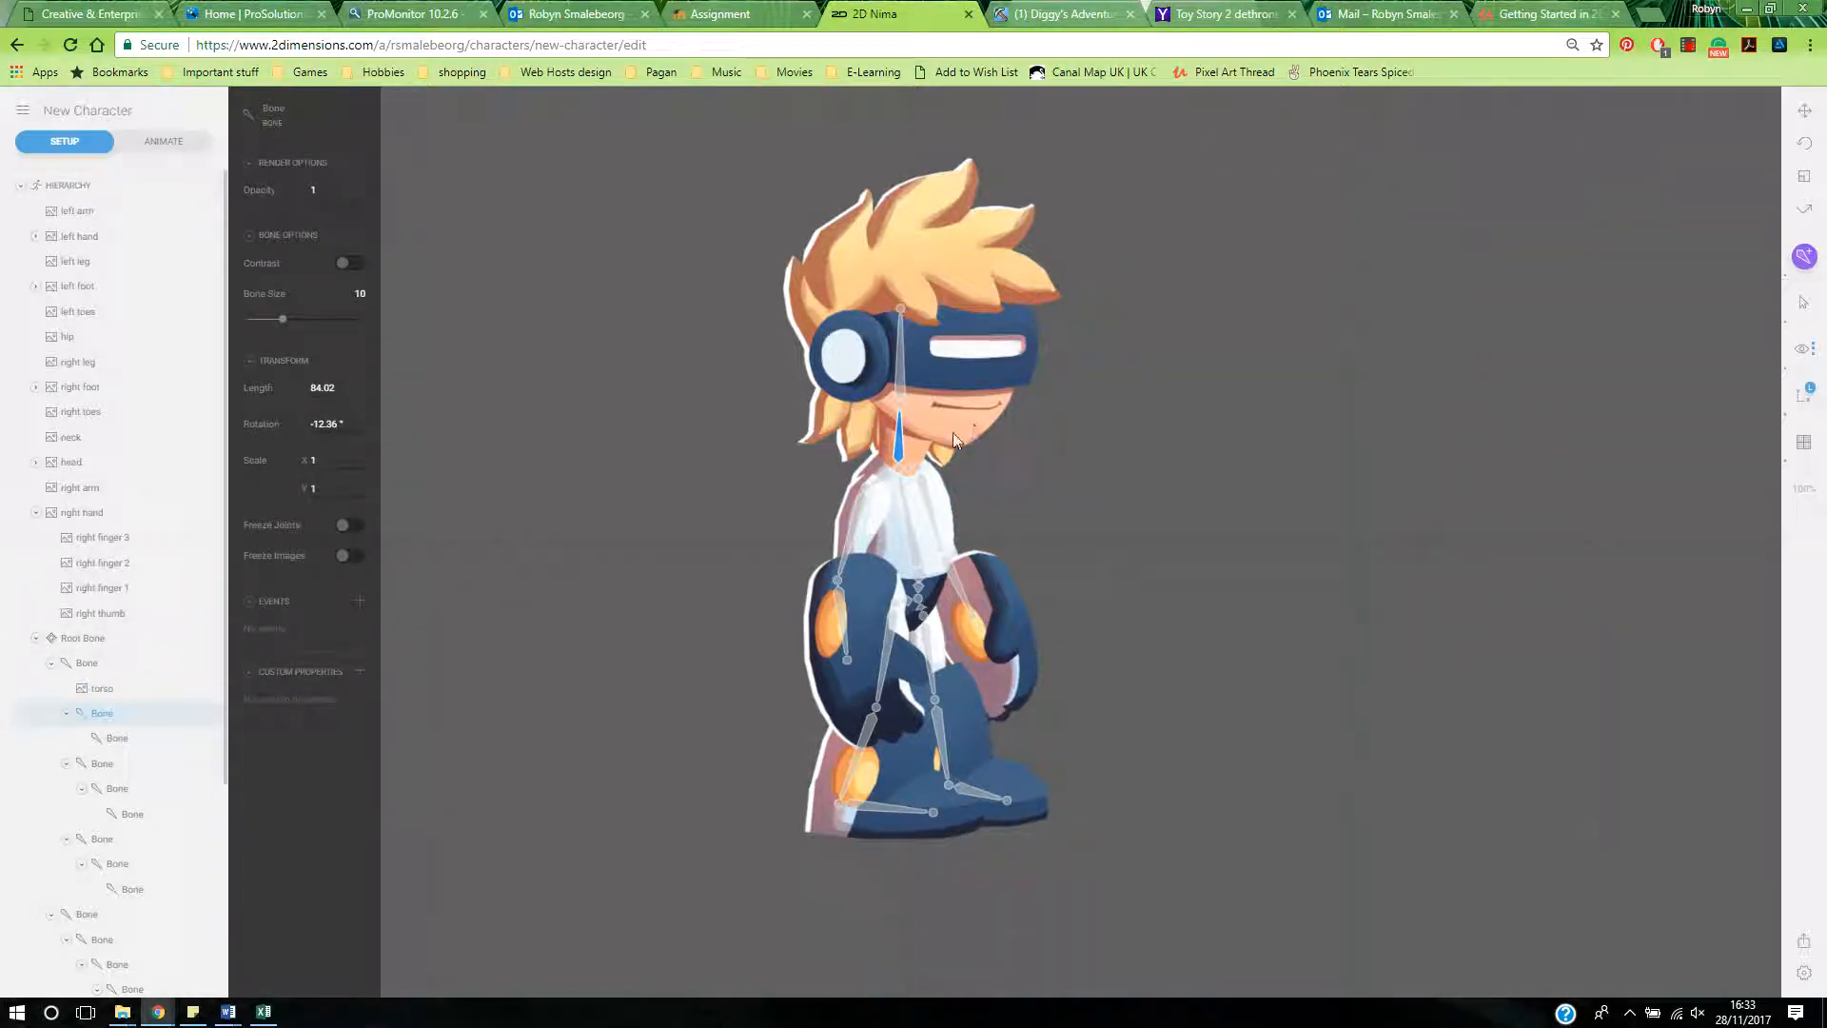
double_click(93, 665)
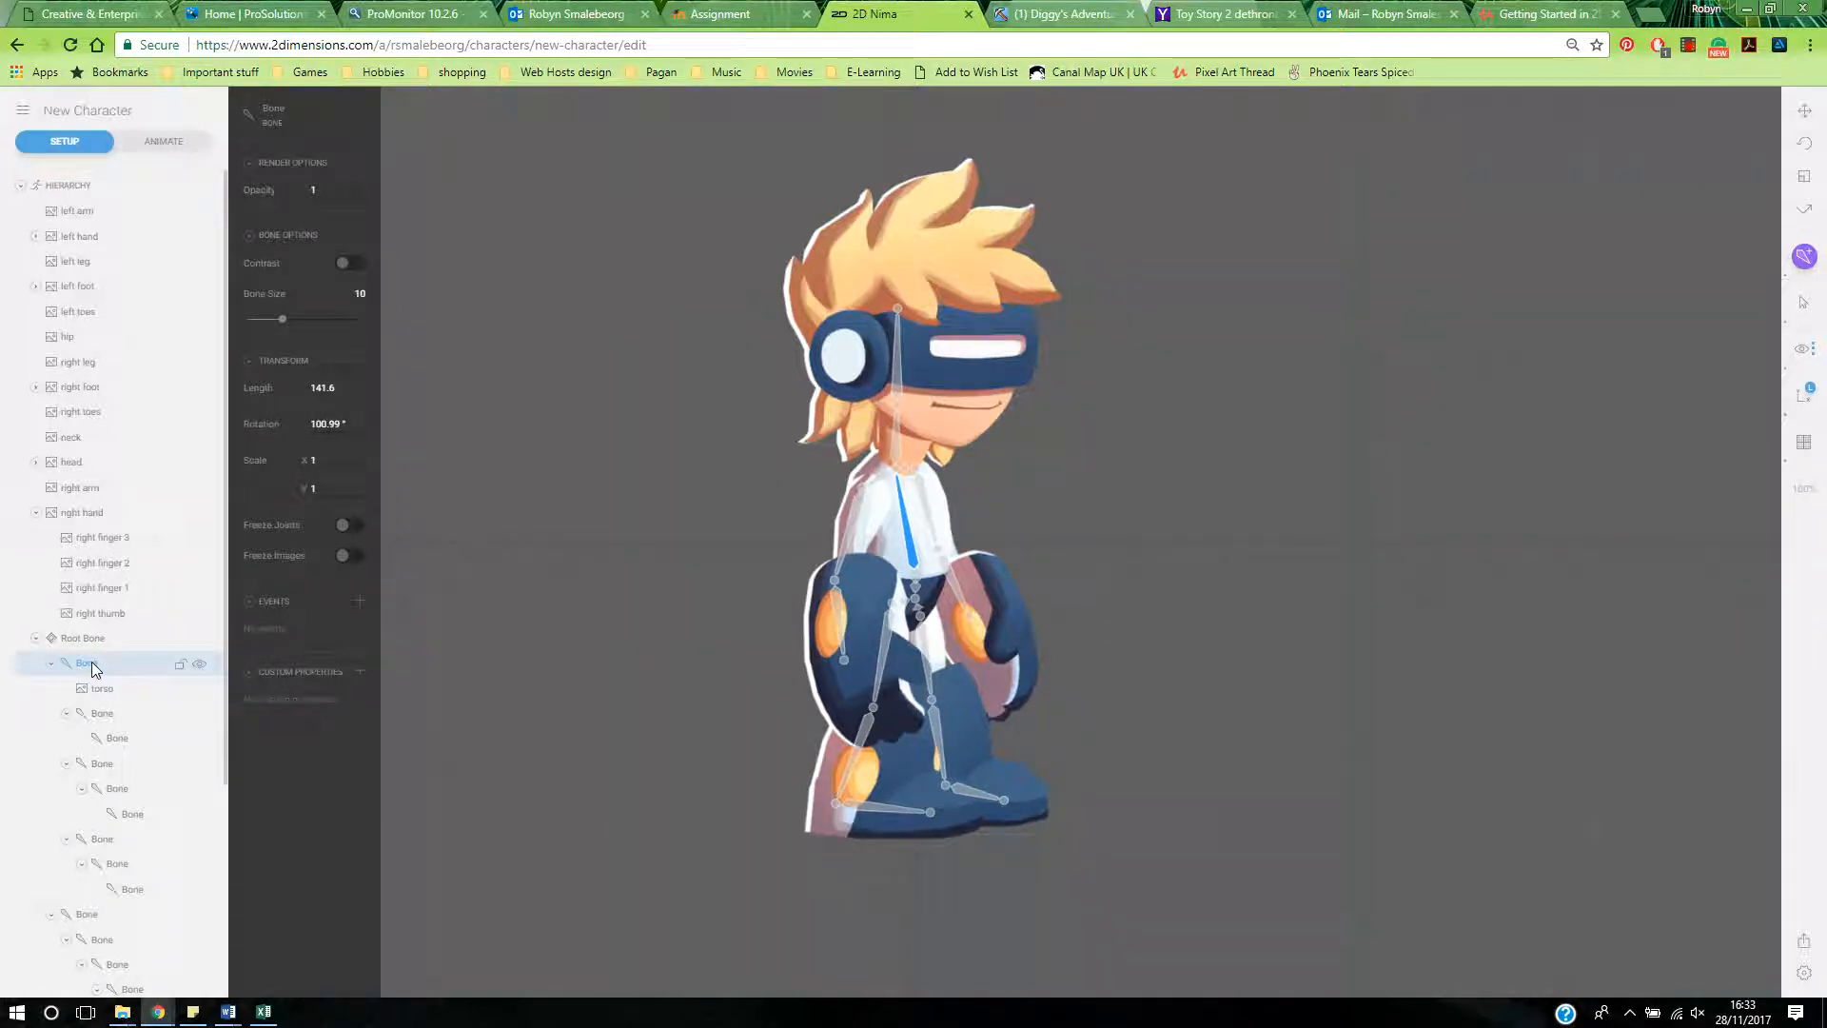
double_click(106, 665)
key("BackSpace")
type("Torso Bone")
key("Return")
left_click(35, 513)
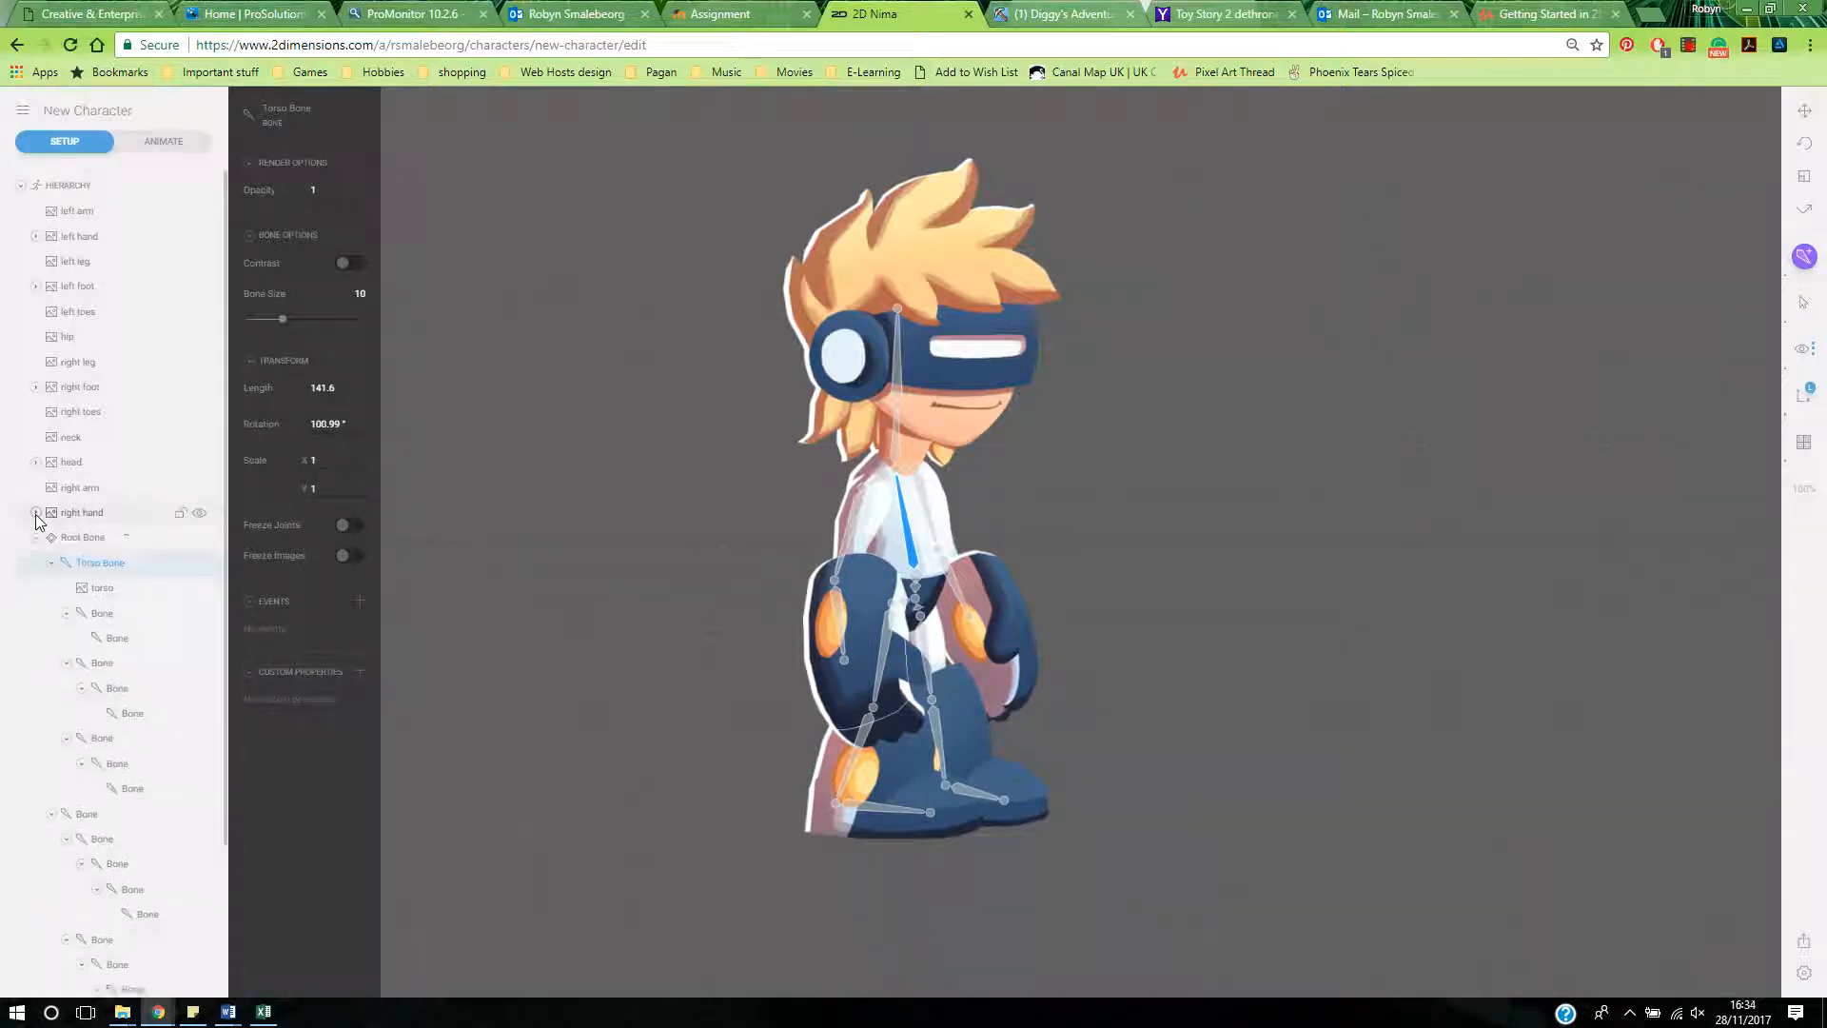
- Rename the neck bone under Torso Bone as Neck and parent the neck image to it
left_click(101, 616)
double_click(102, 614)
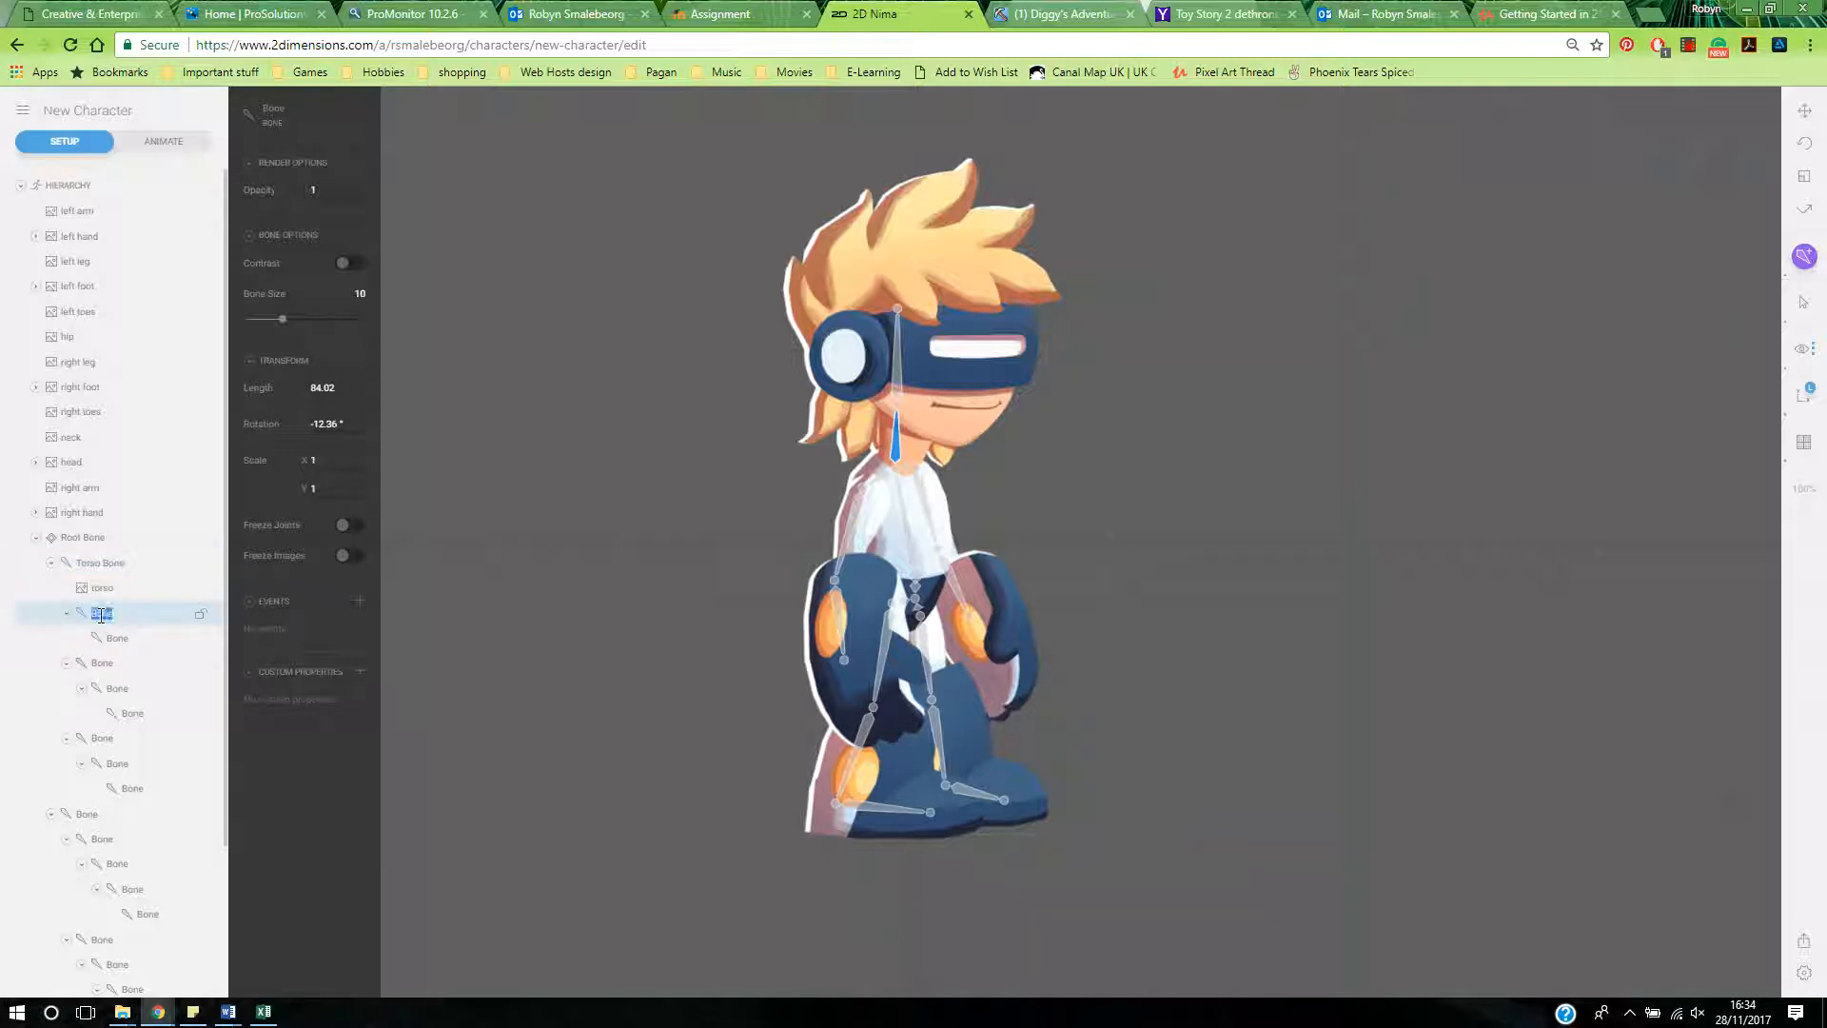
type("Neck")
key("Return")
left_click(74, 438)
left_click_drag(101, 618, 99, 614)
- Rename the bone under Neck as Head and parent the head image group to it
left_click(111, 636)
double_click(114, 638)
type("Head")
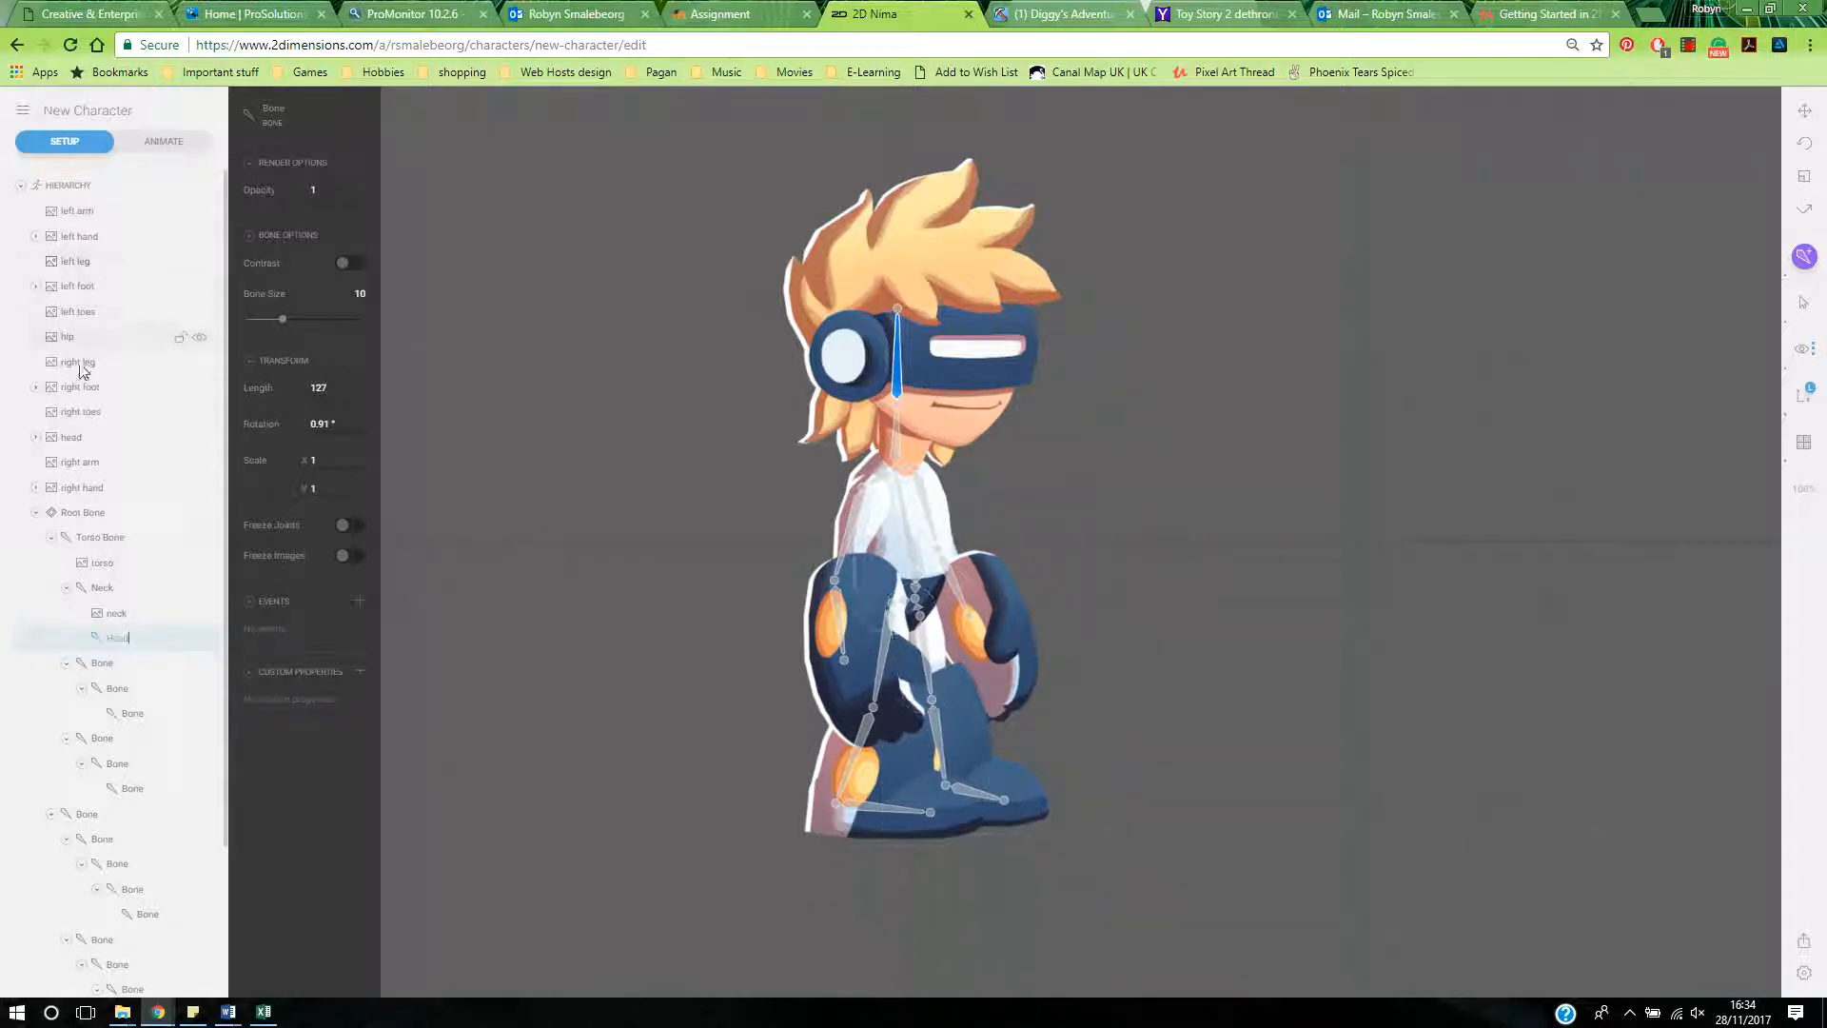
left_click_drag(74, 438, 115, 637)
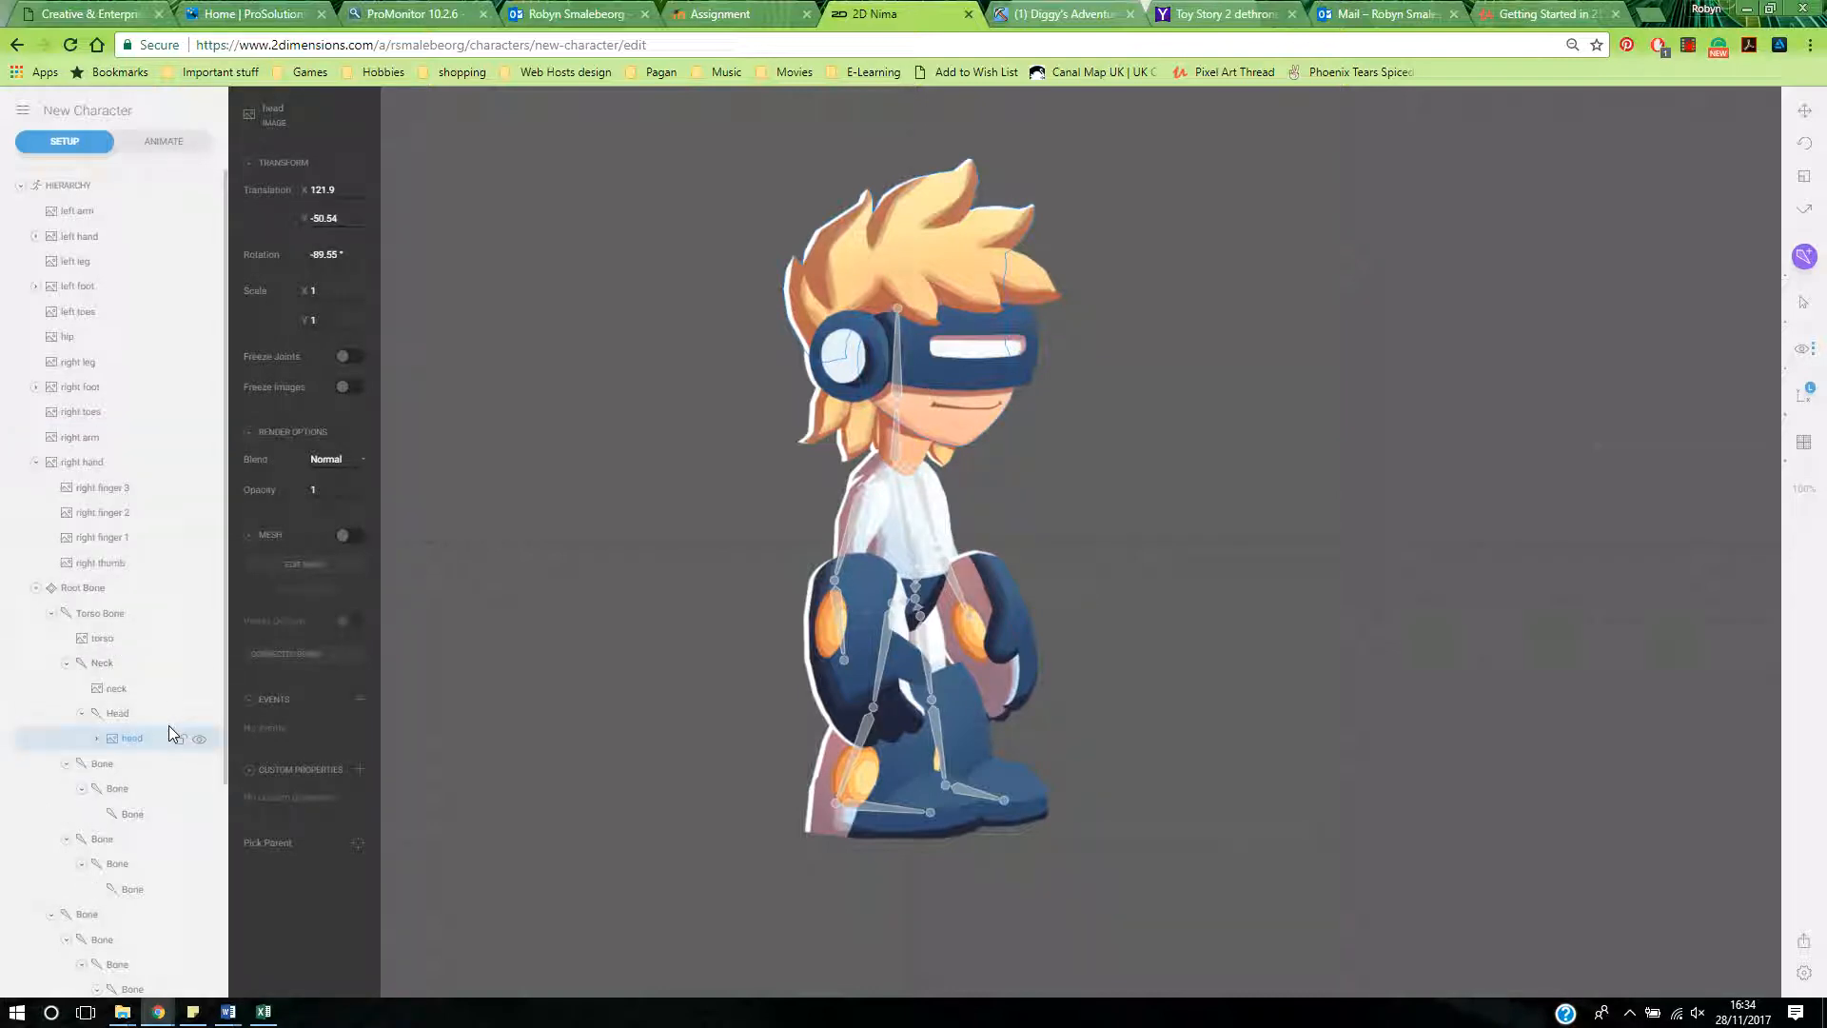
- Rename the character's right shoulder bone under Torso Bone as Shoulder
left_click(101, 767)
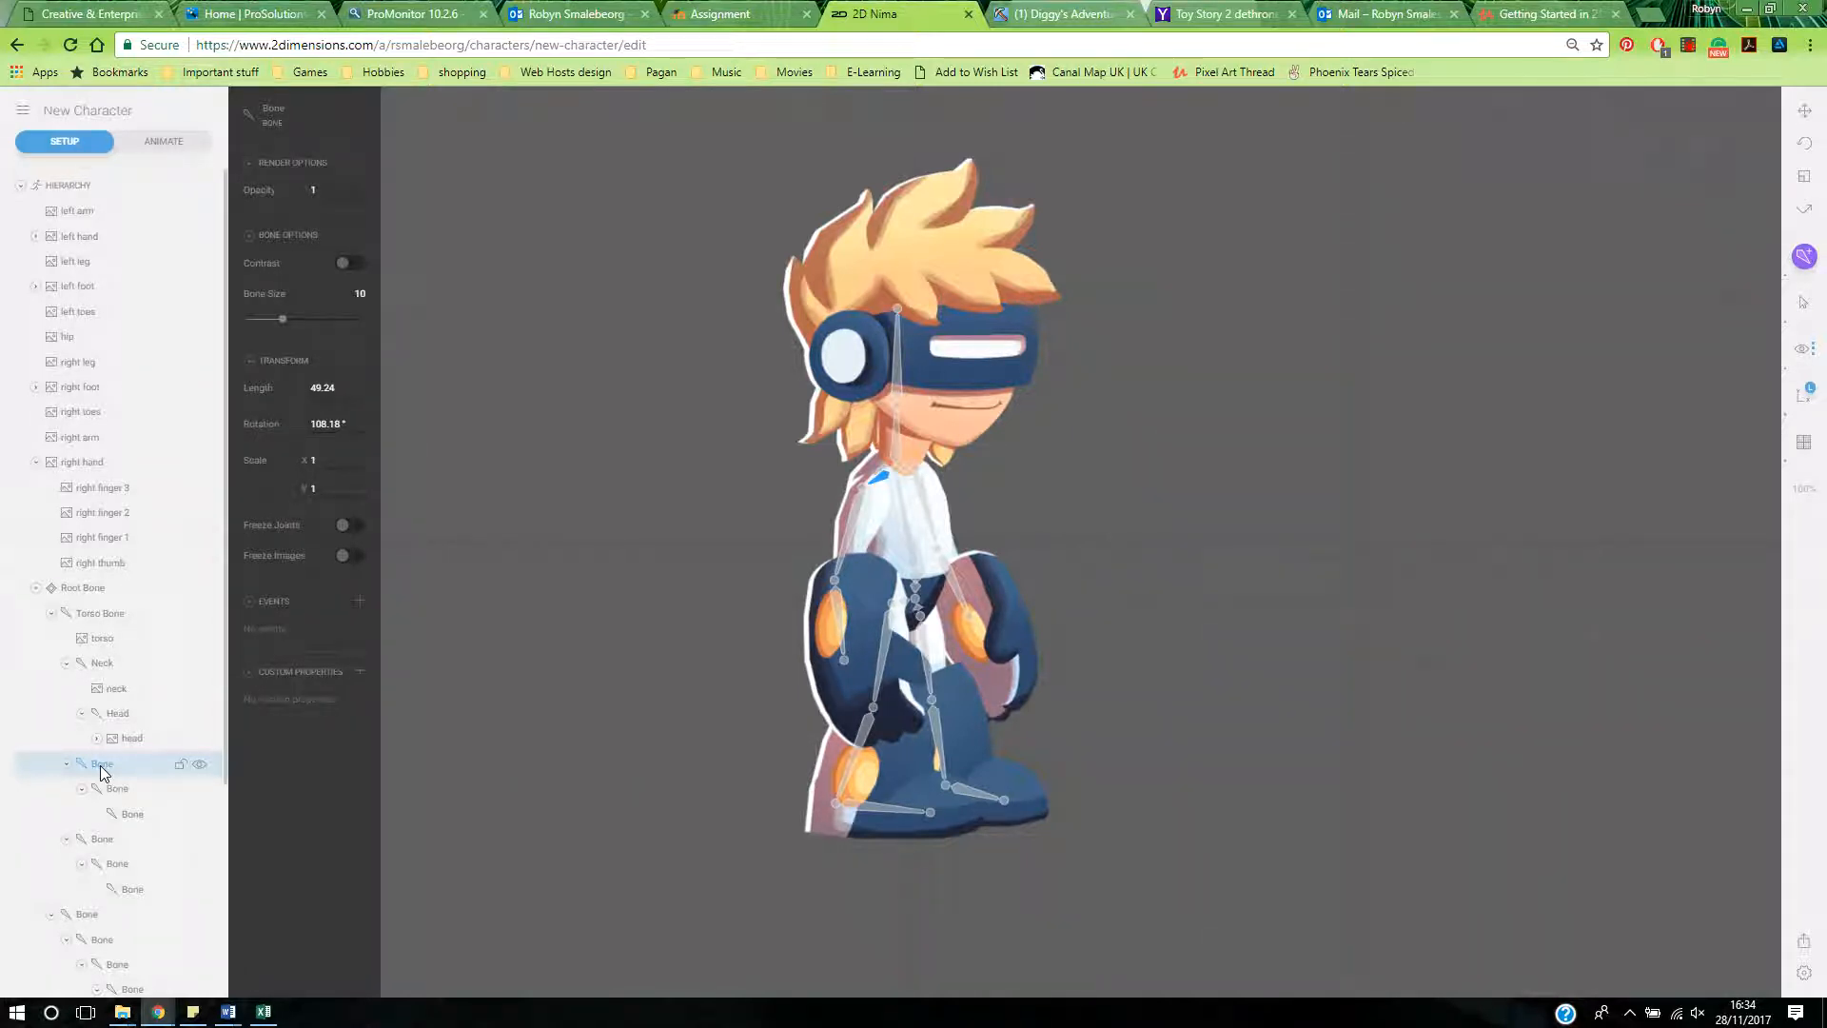
double_click(102, 765)
key("Return")
- Rename the bone under Shoulder as Upper right arm and parent the right arm image to it
double_click(120, 790)
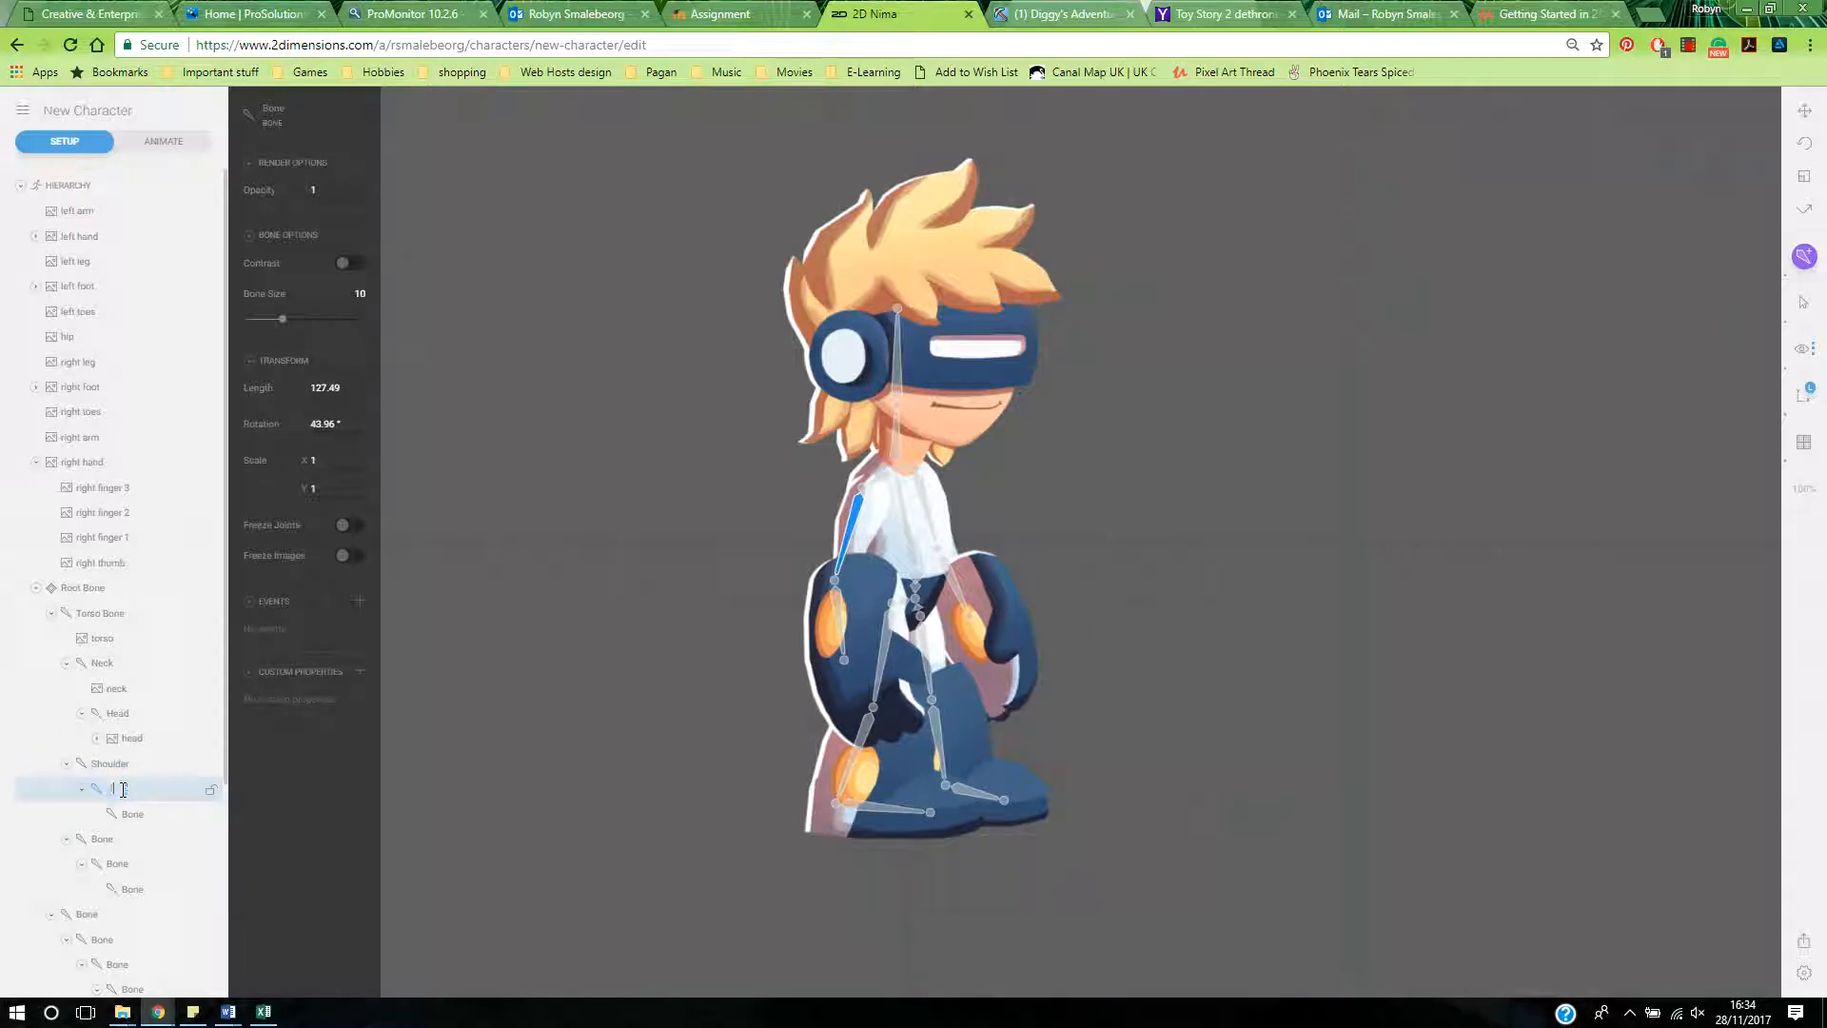
type("Upper arm")
key("BackSpace")
key("BackSpace")
key("BackSpace")
key("BackSpace")
type("right arm")
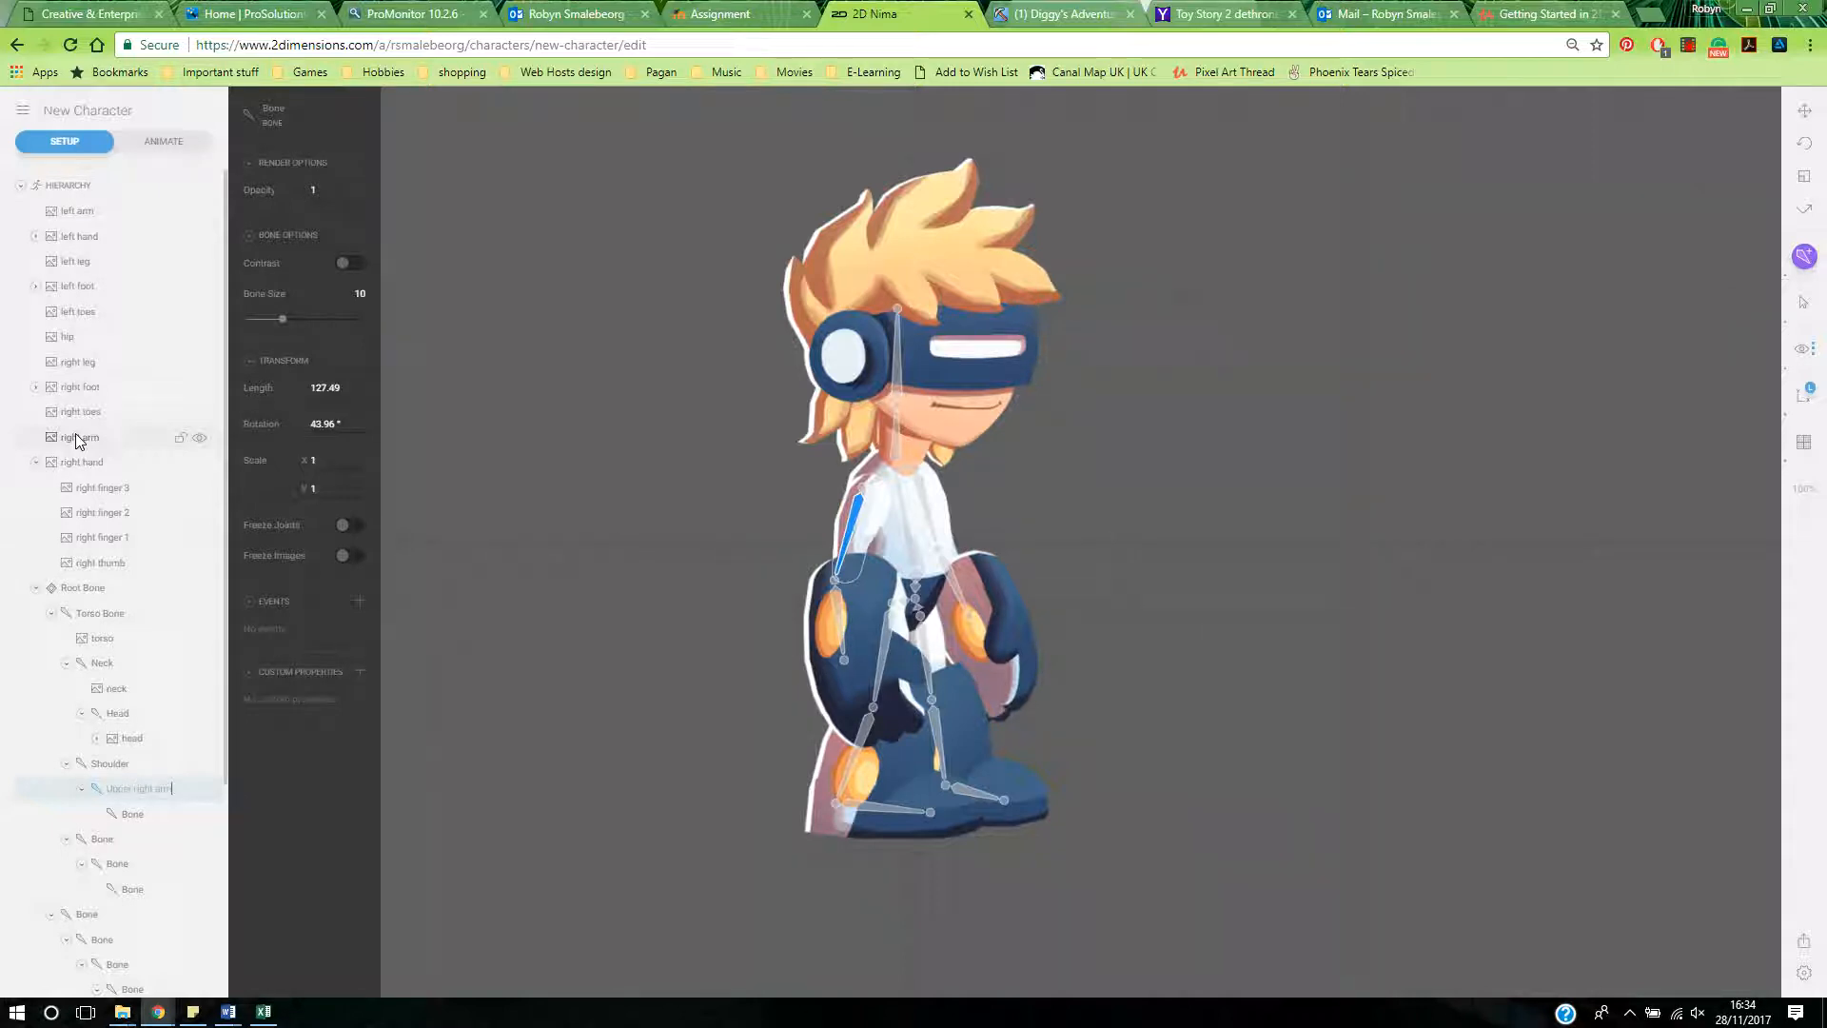
left_click(77, 437)
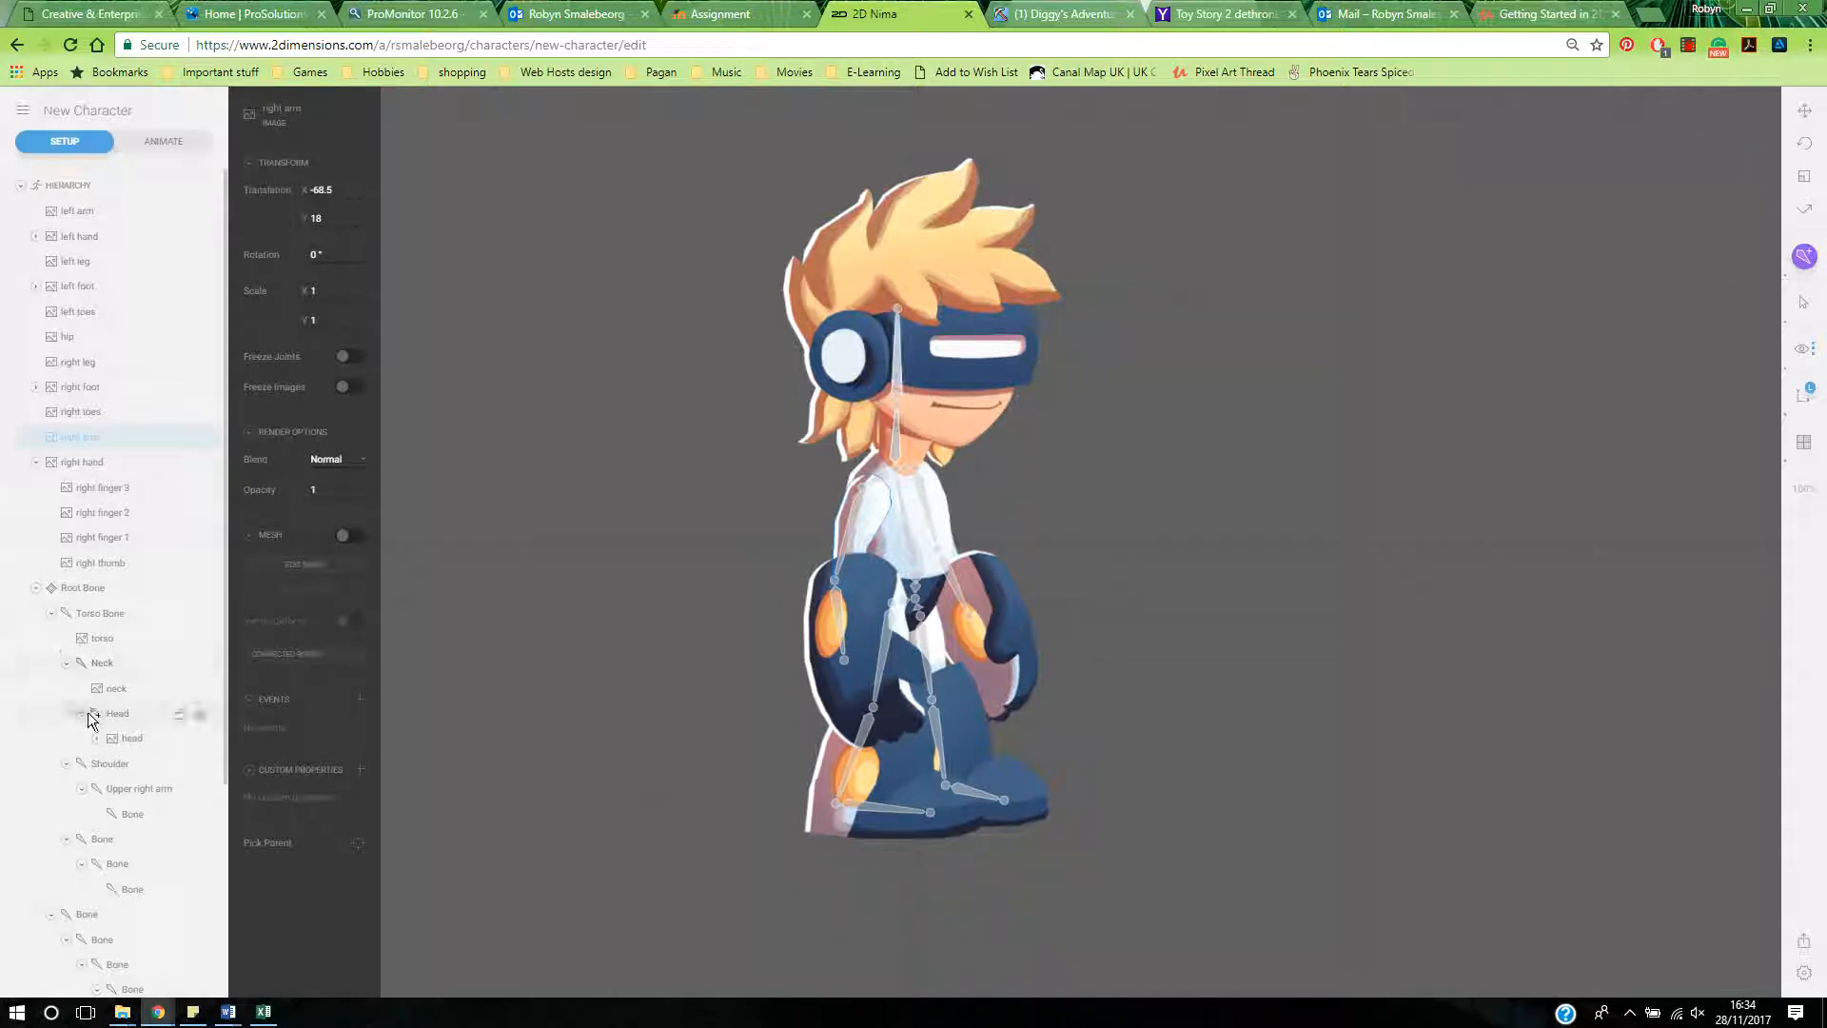
left_click_drag(92, 720, 139, 793)
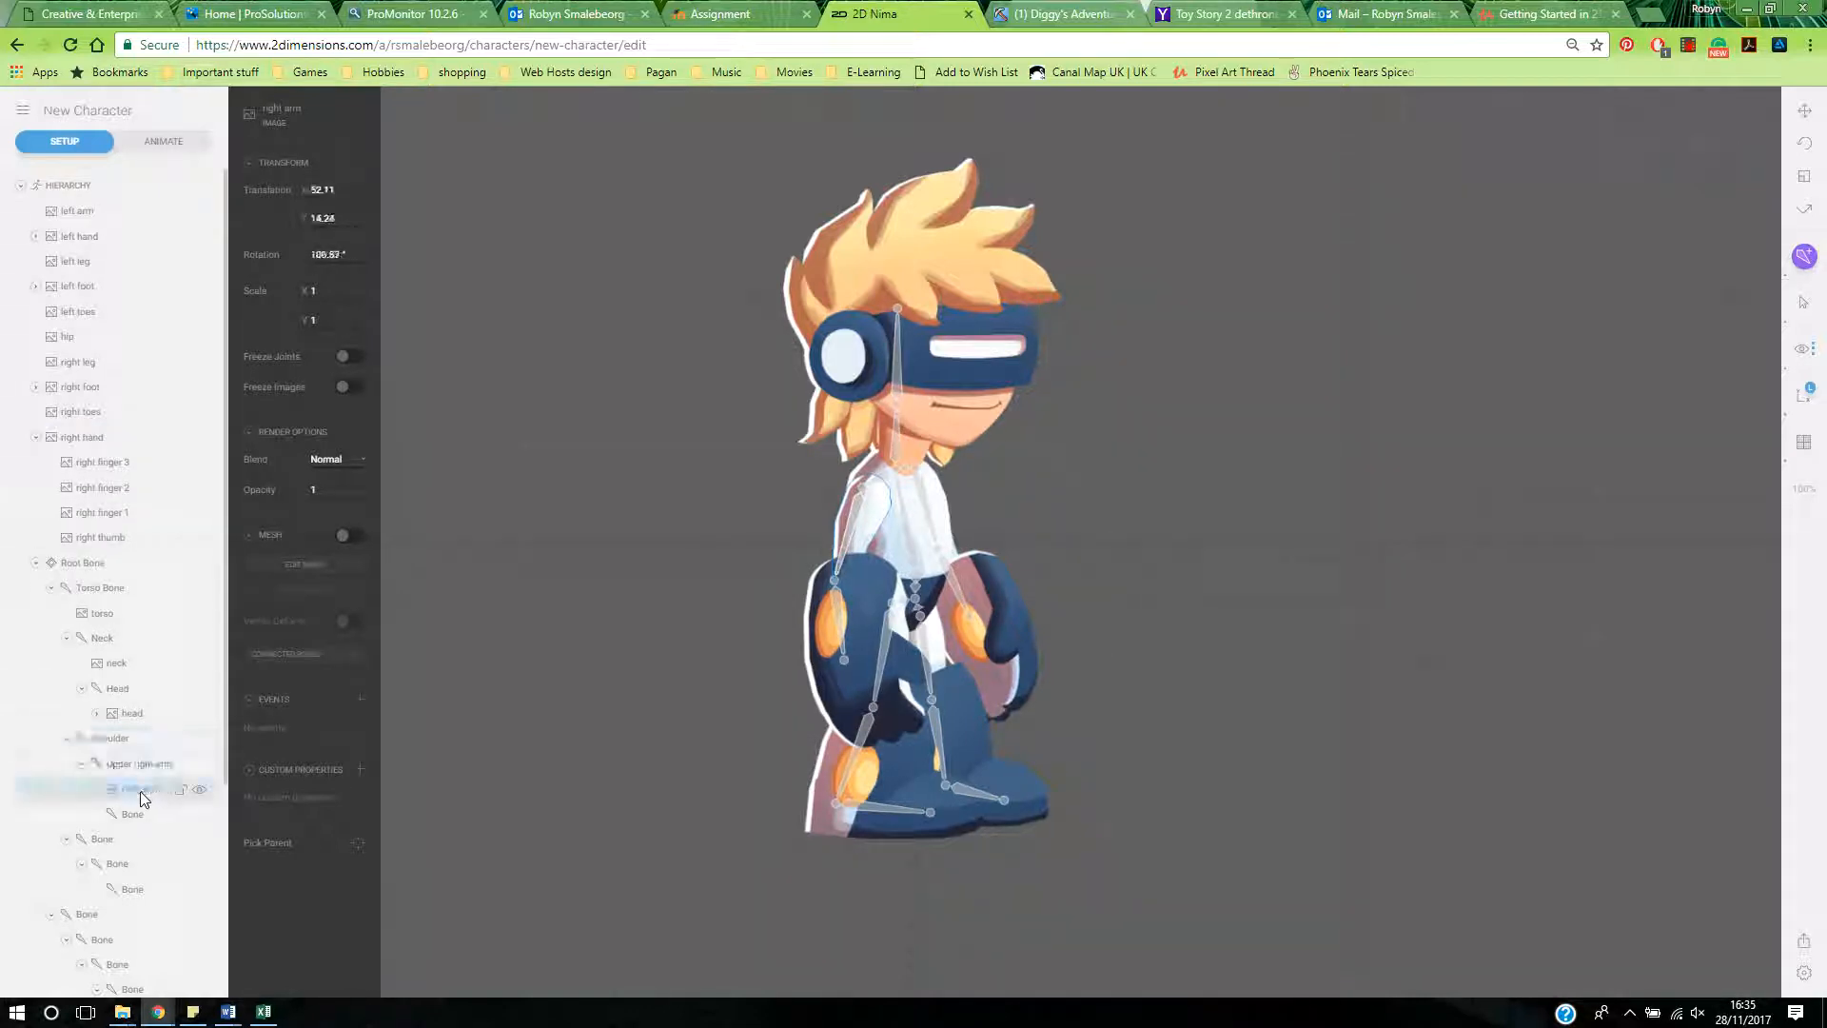
- Rename the bone under Upper right arm as Hand, parent the right hand image to it, and collapse the arm's groups
left_click(135, 822)
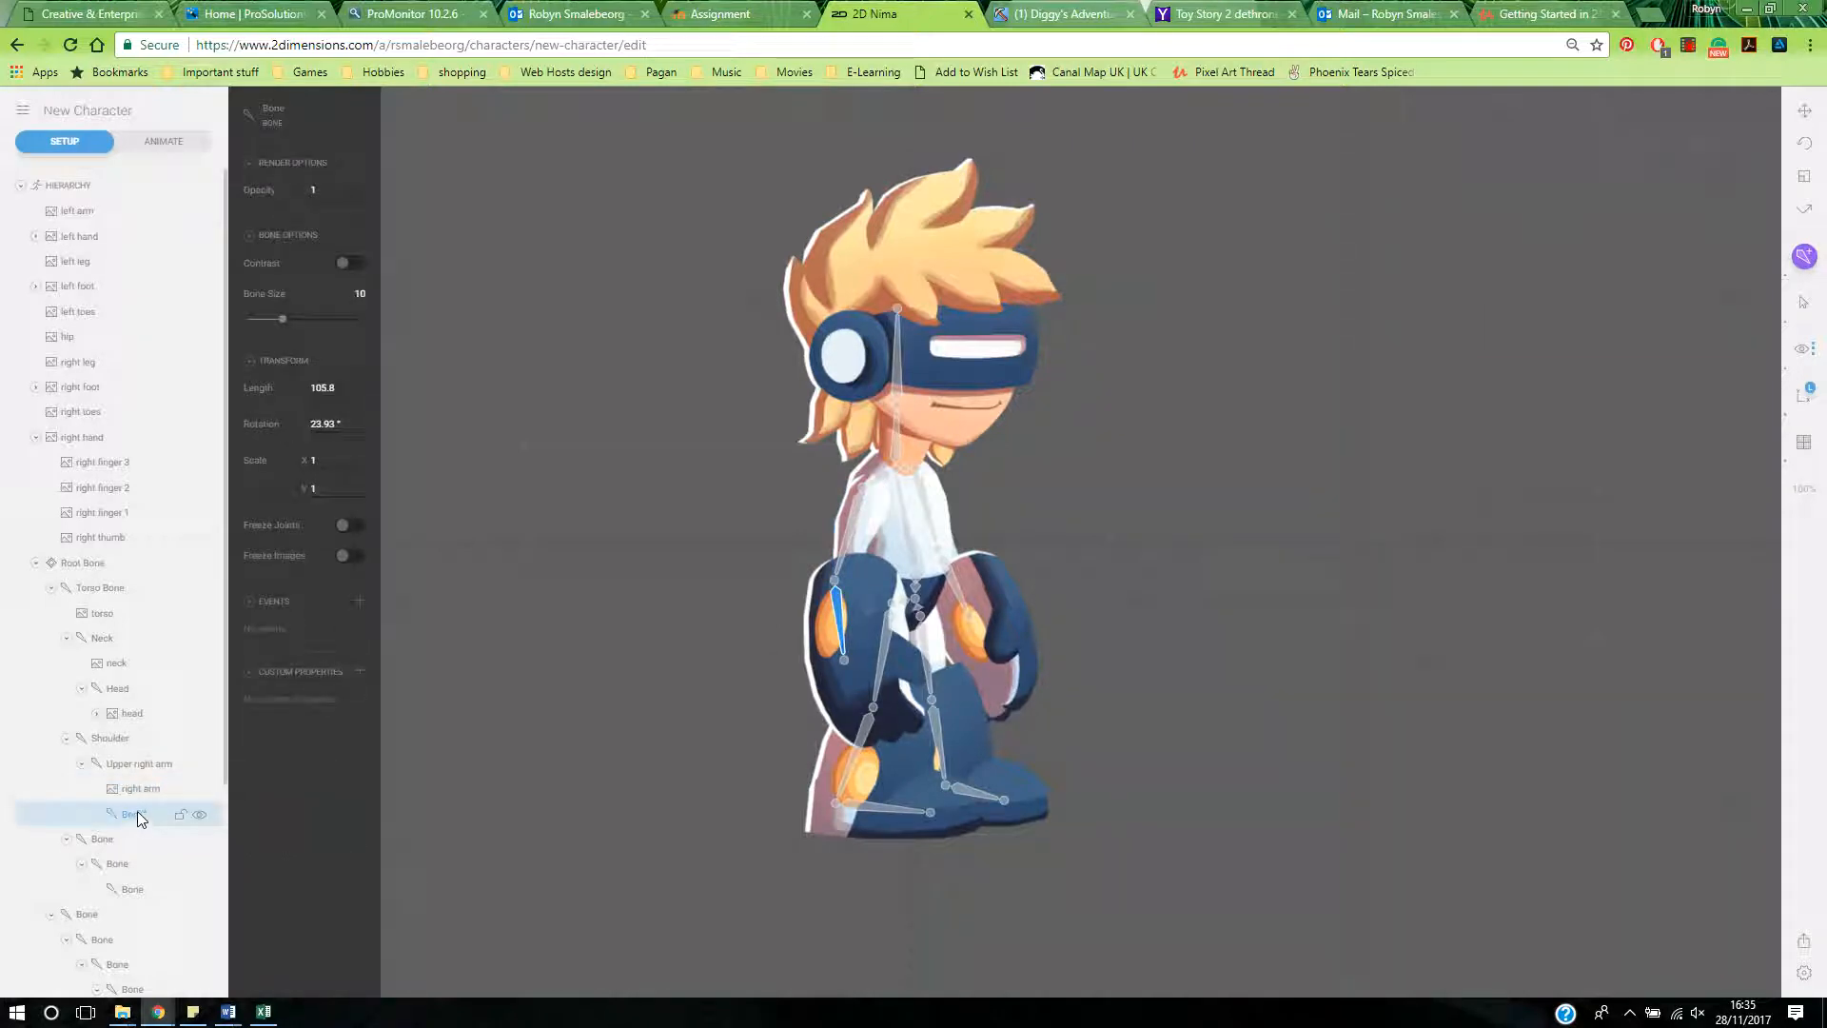
double_click(137, 813)
left_click_drag(77, 437, 132, 815)
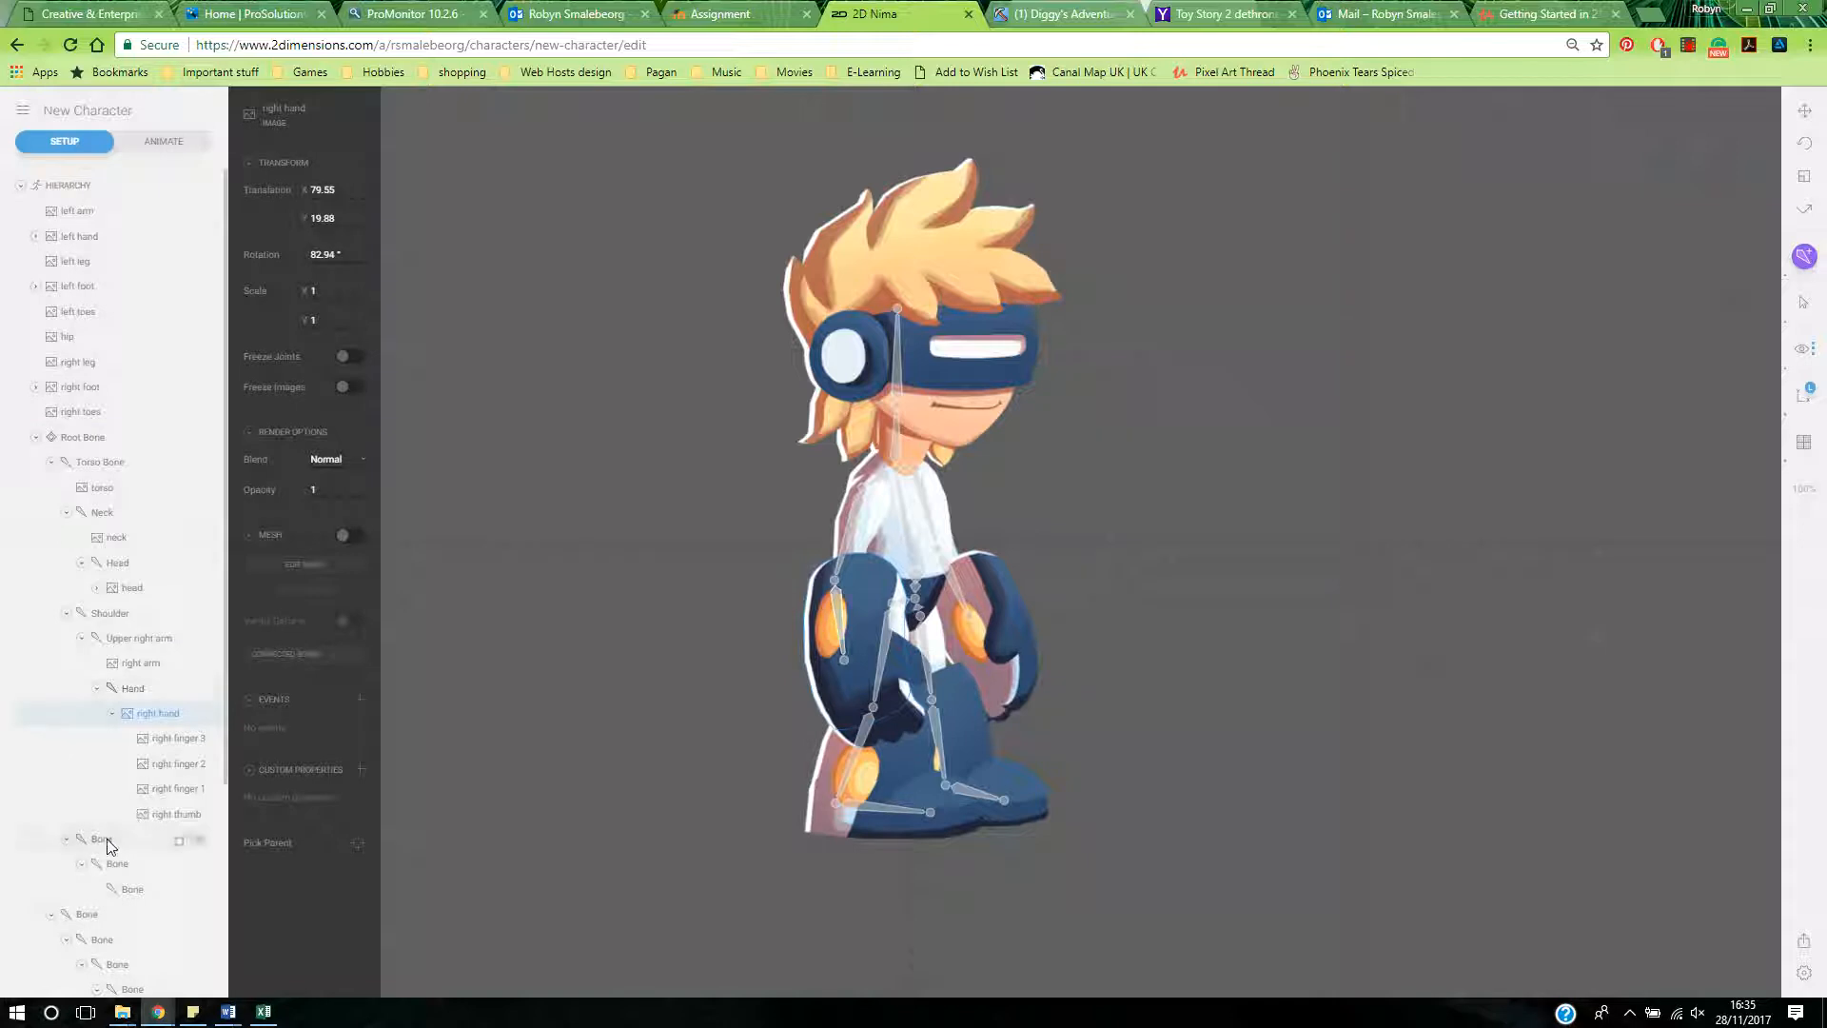
left_click(112, 714)
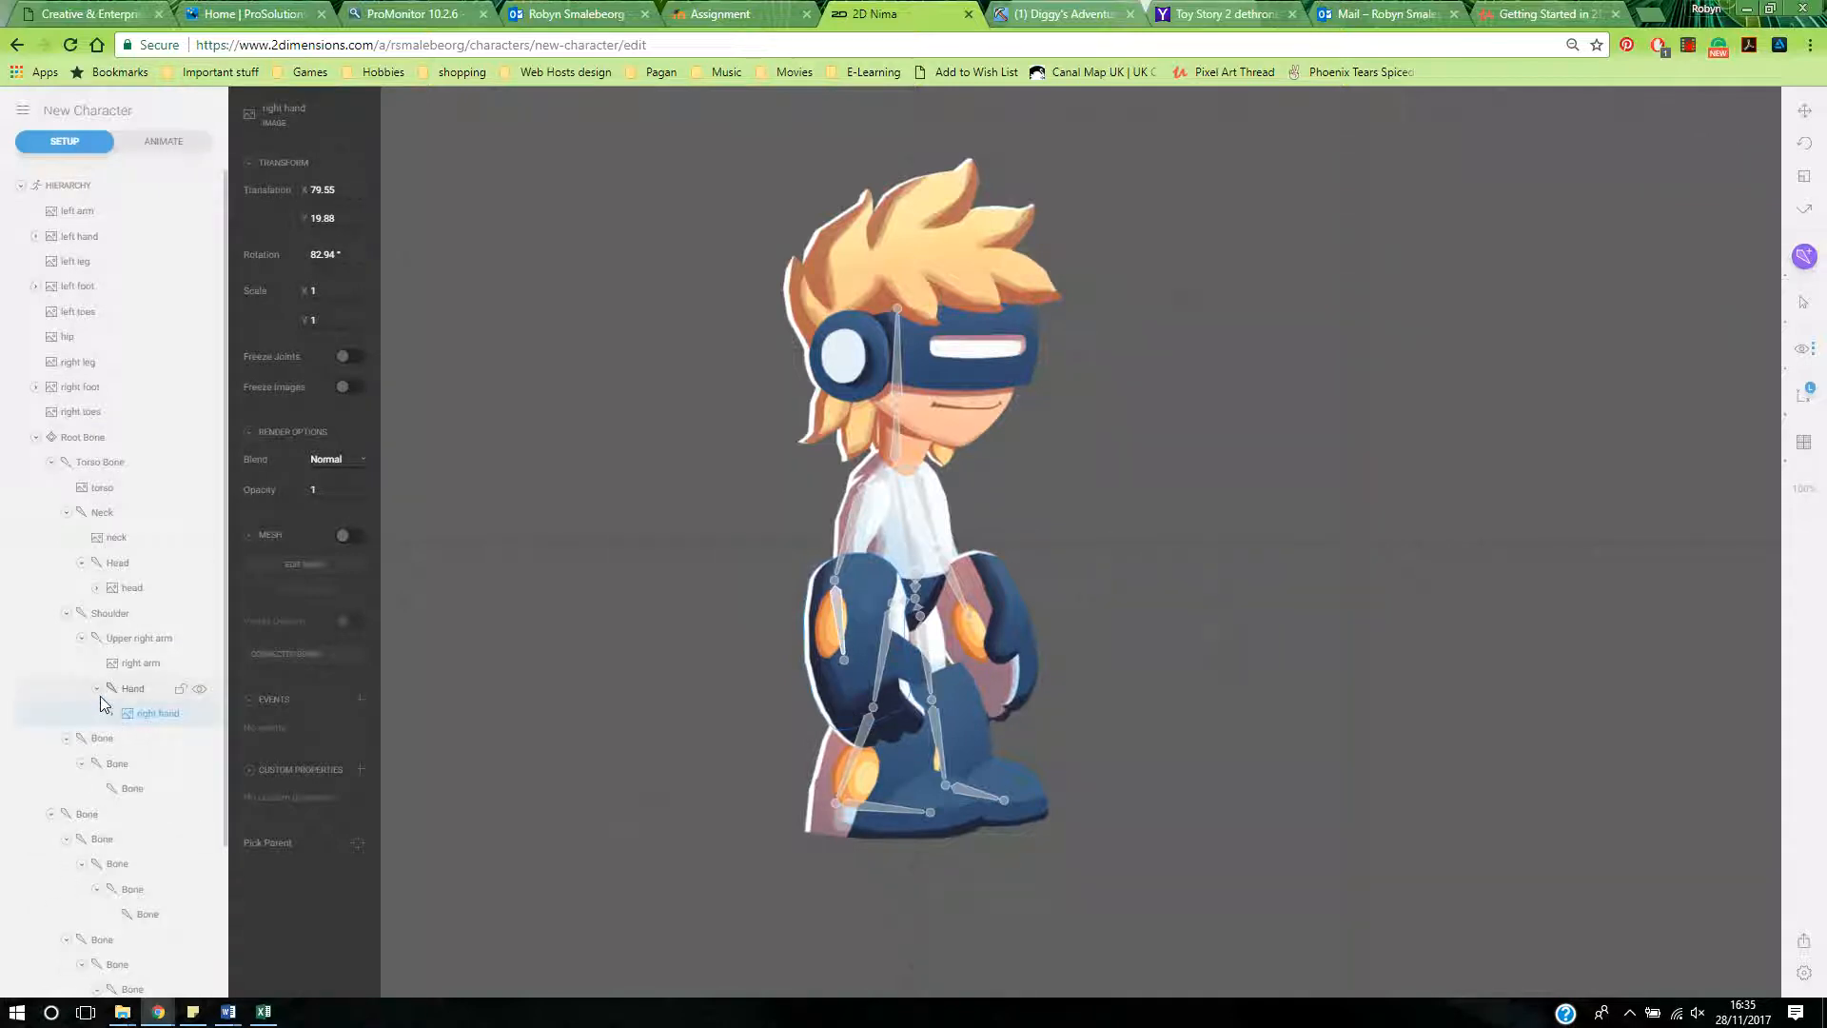
left_click(96, 689)
left_click(81, 638)
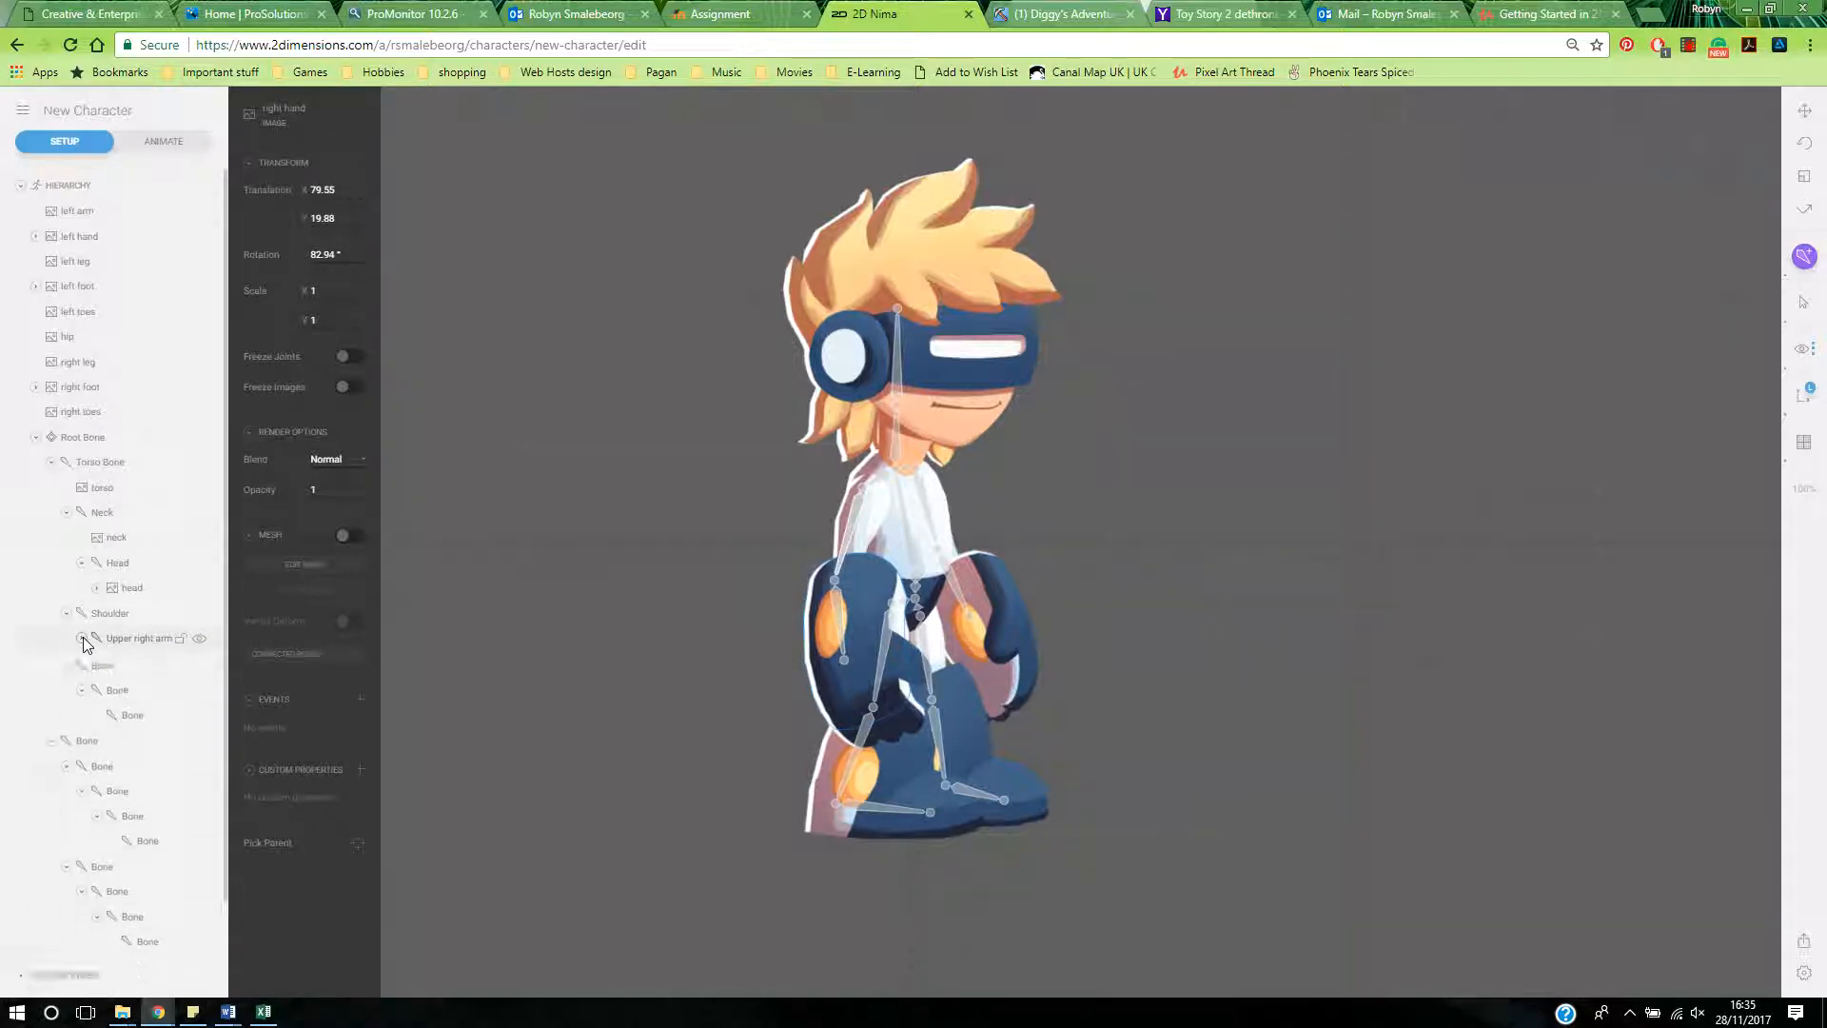
- Parent the left arm image to the left upper arm bone and the left hand image to its child bone
left_click(96, 665)
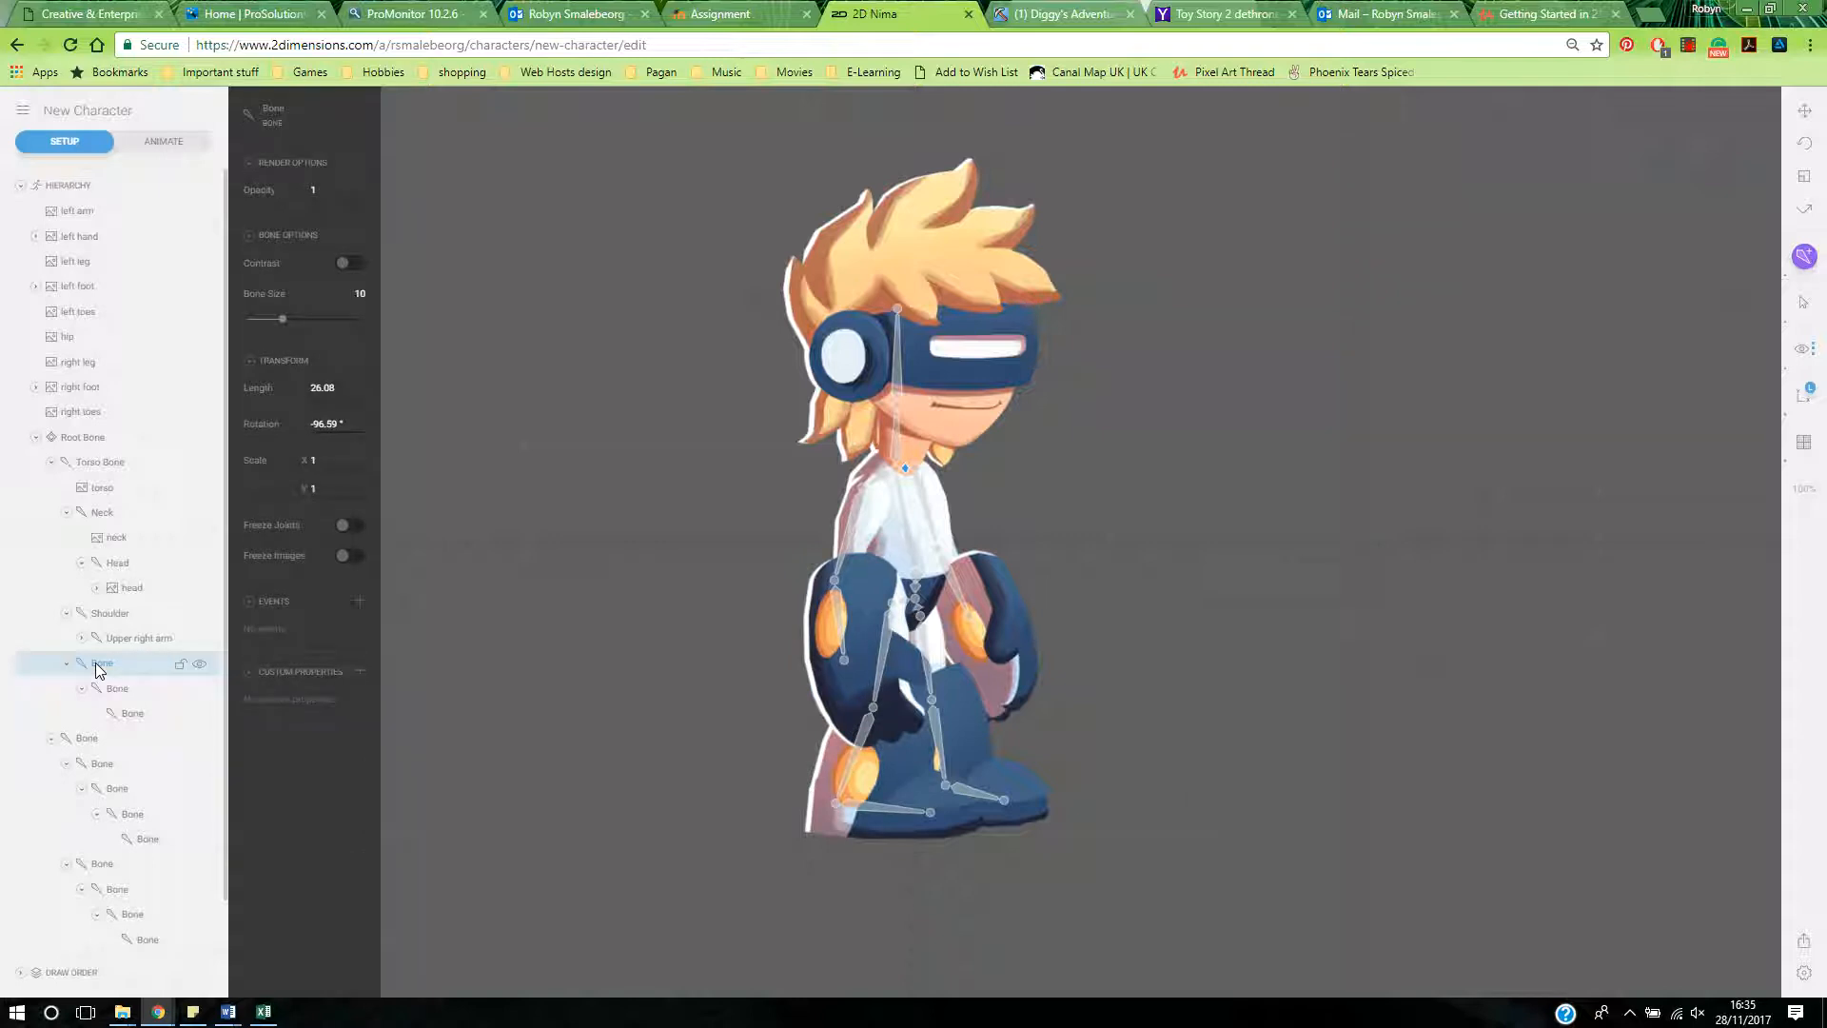
left_click(111, 691)
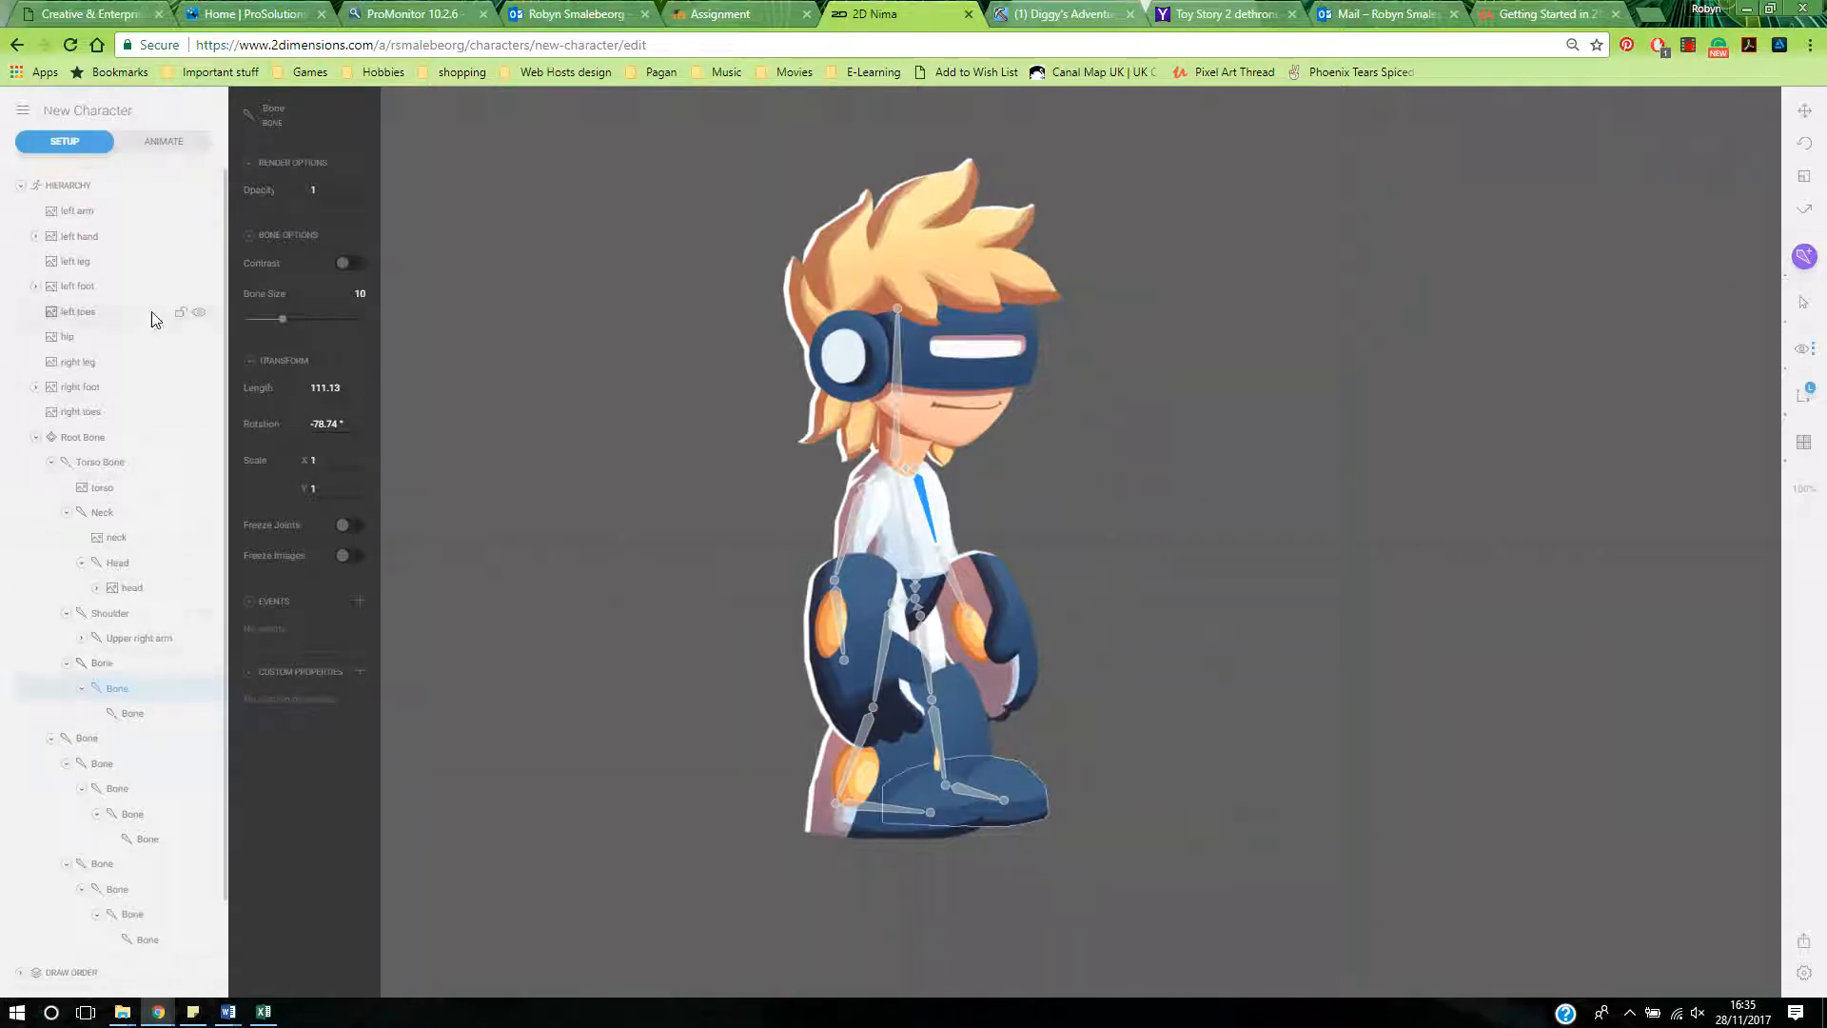
left_click(87, 211)
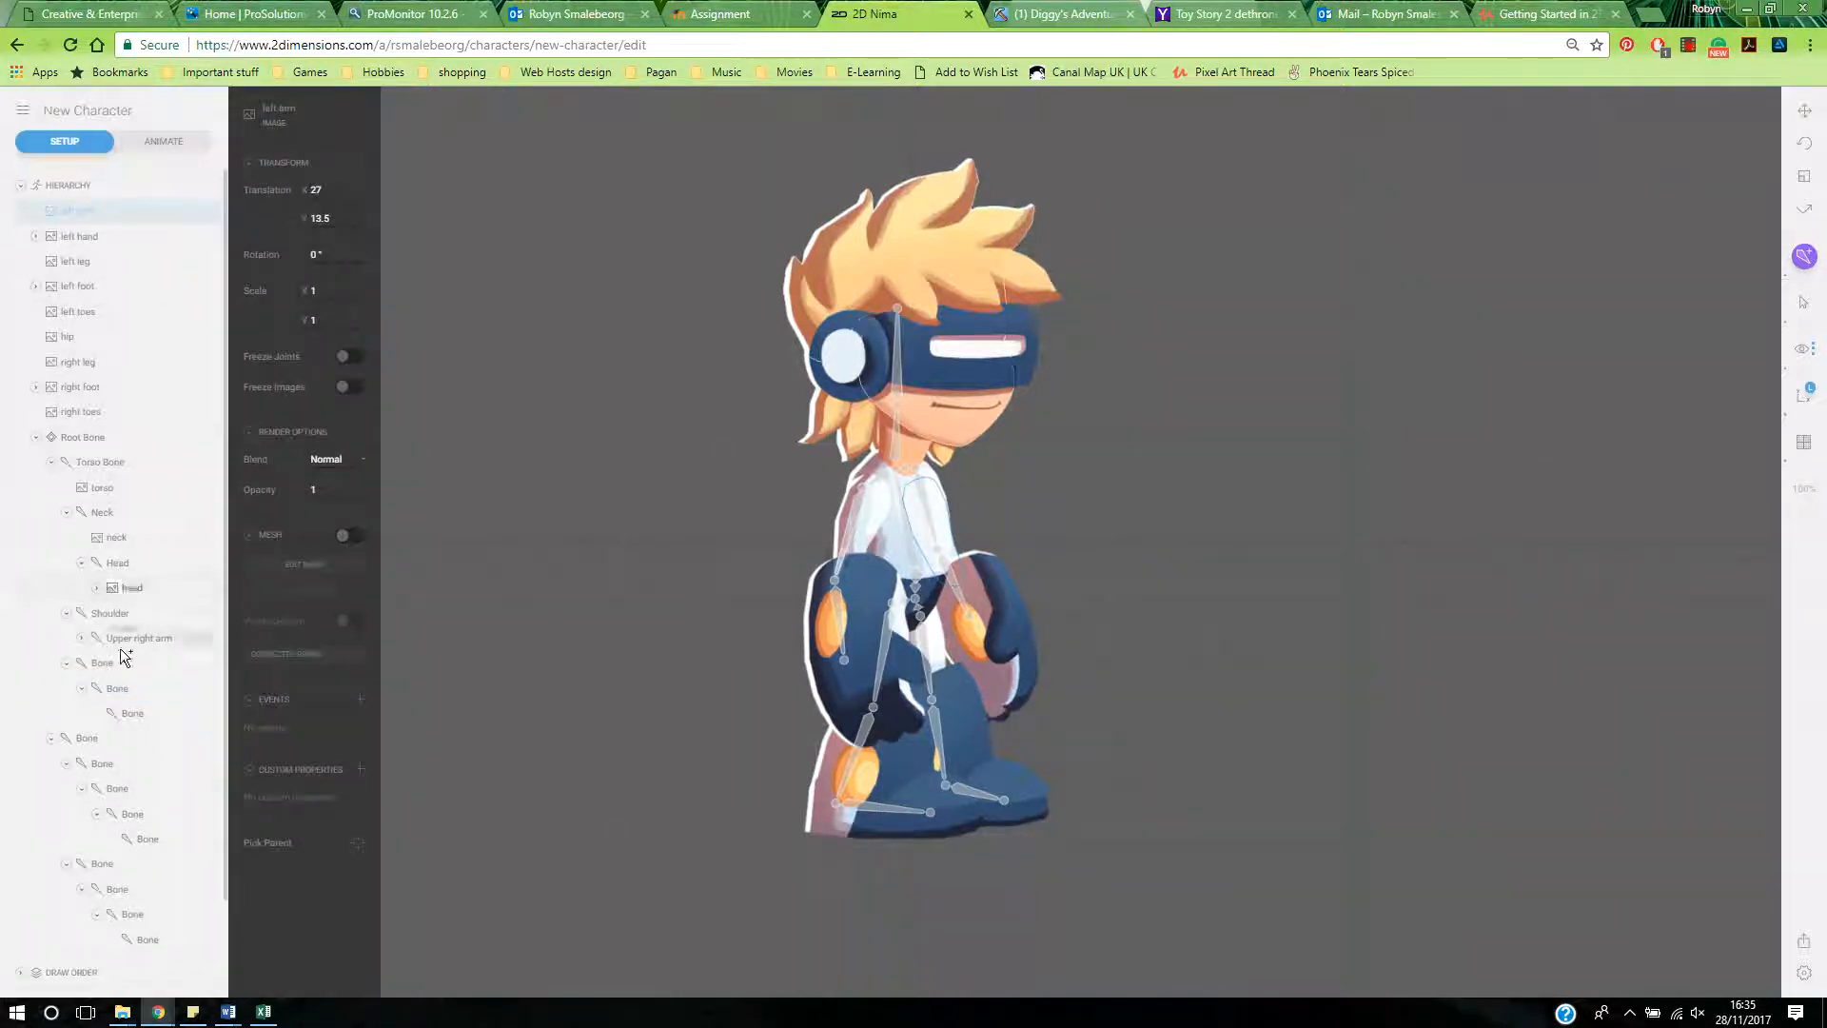
left_click_drag(119, 690, 119, 689)
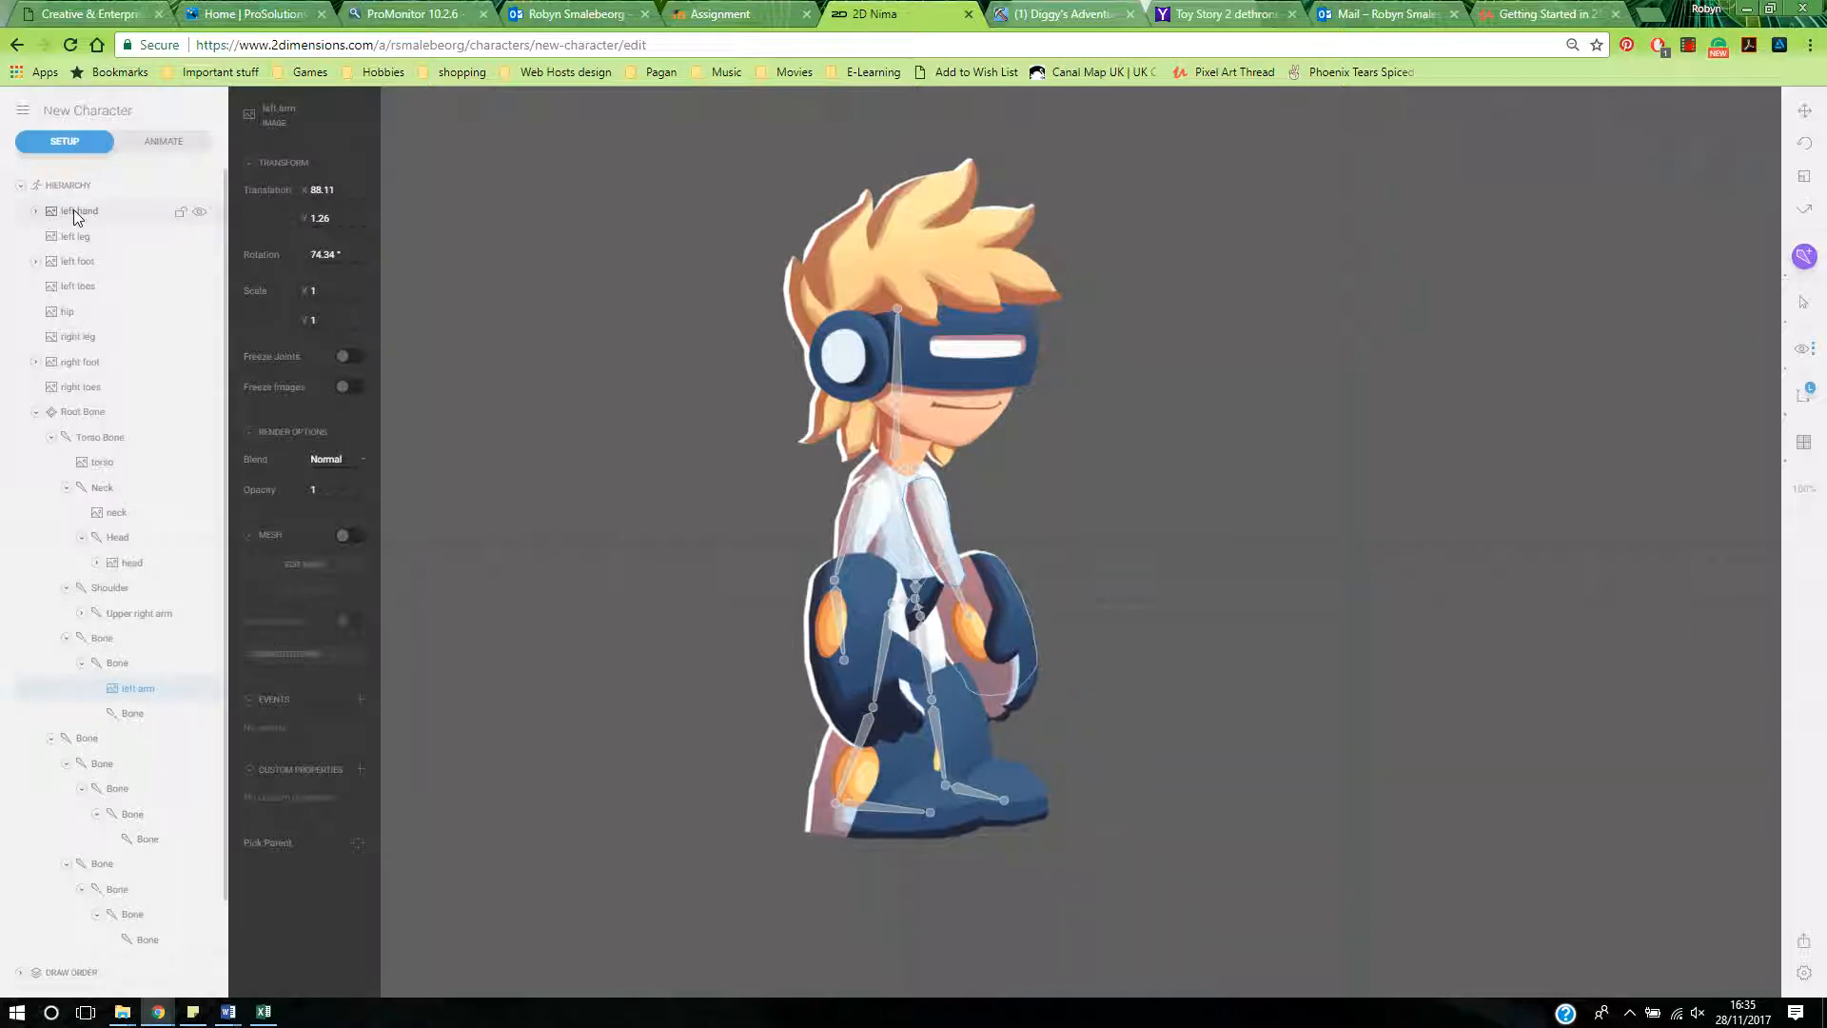
left_click_drag(88, 213, 124, 720)
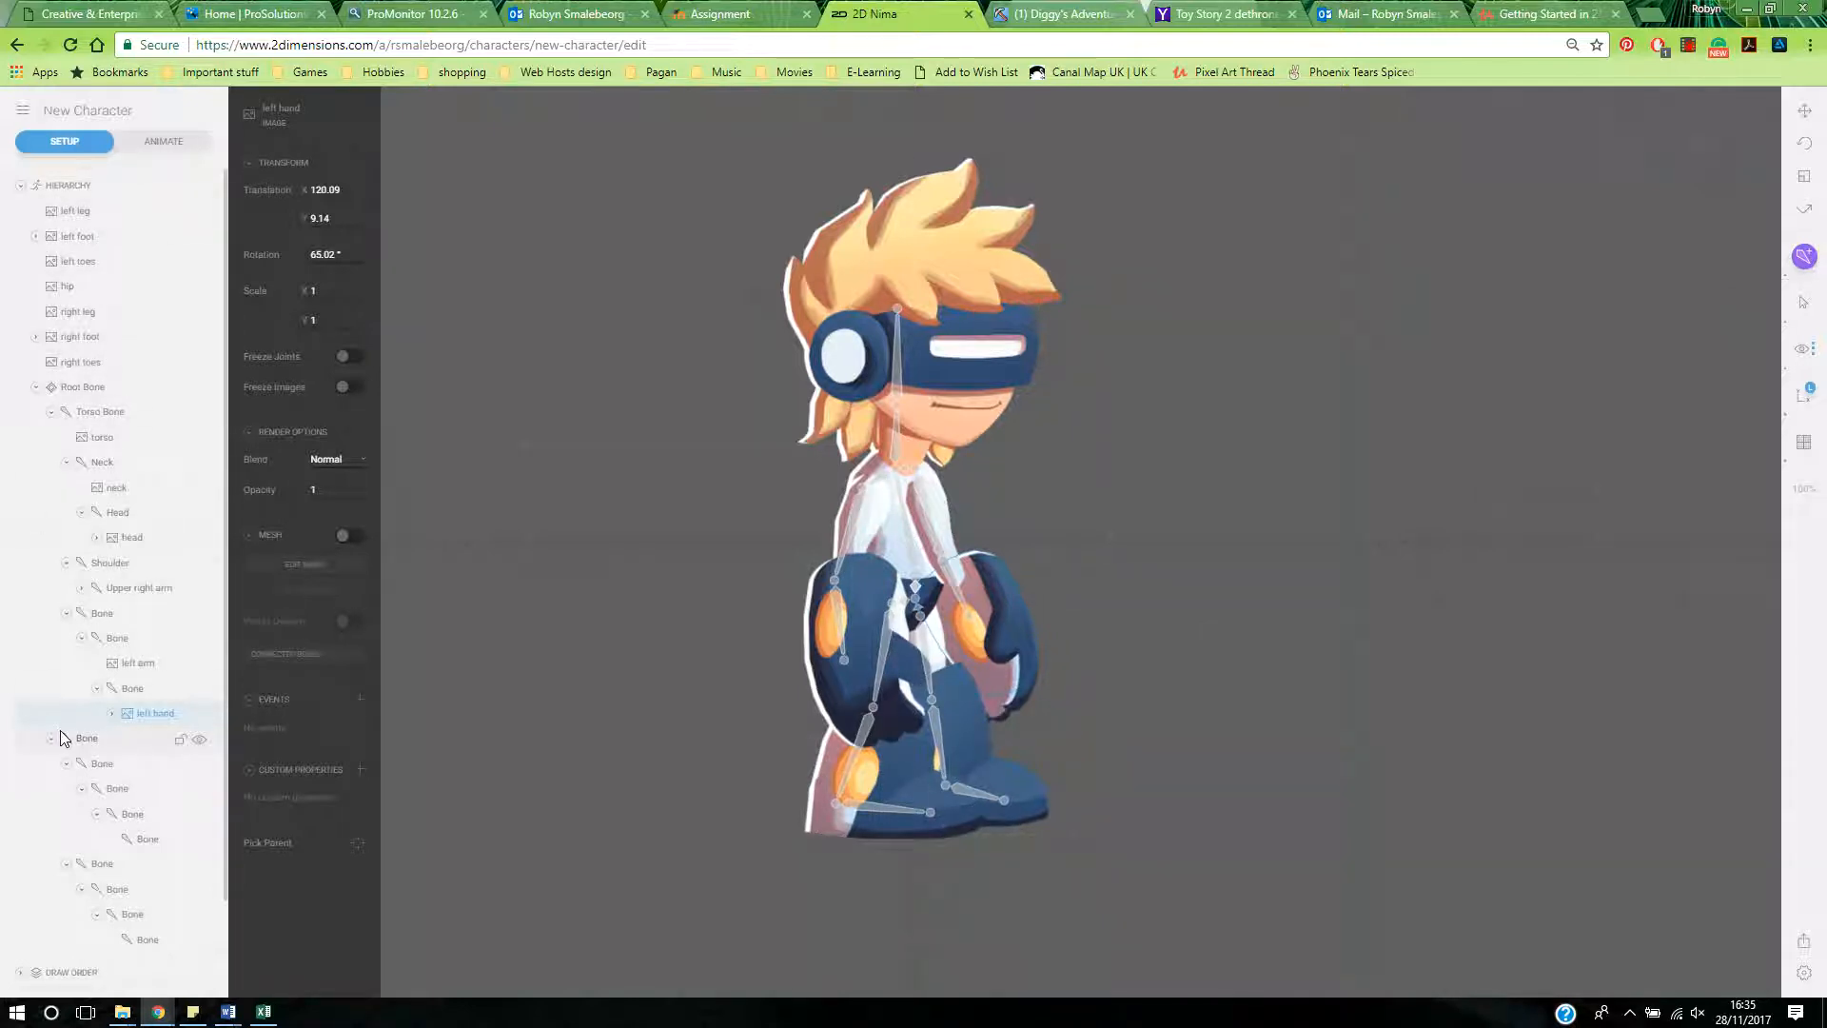
- Parent hip to the hip bone, left leg to the left upper leg bone, and left foot to the left lower leg bone
left_click(86, 747)
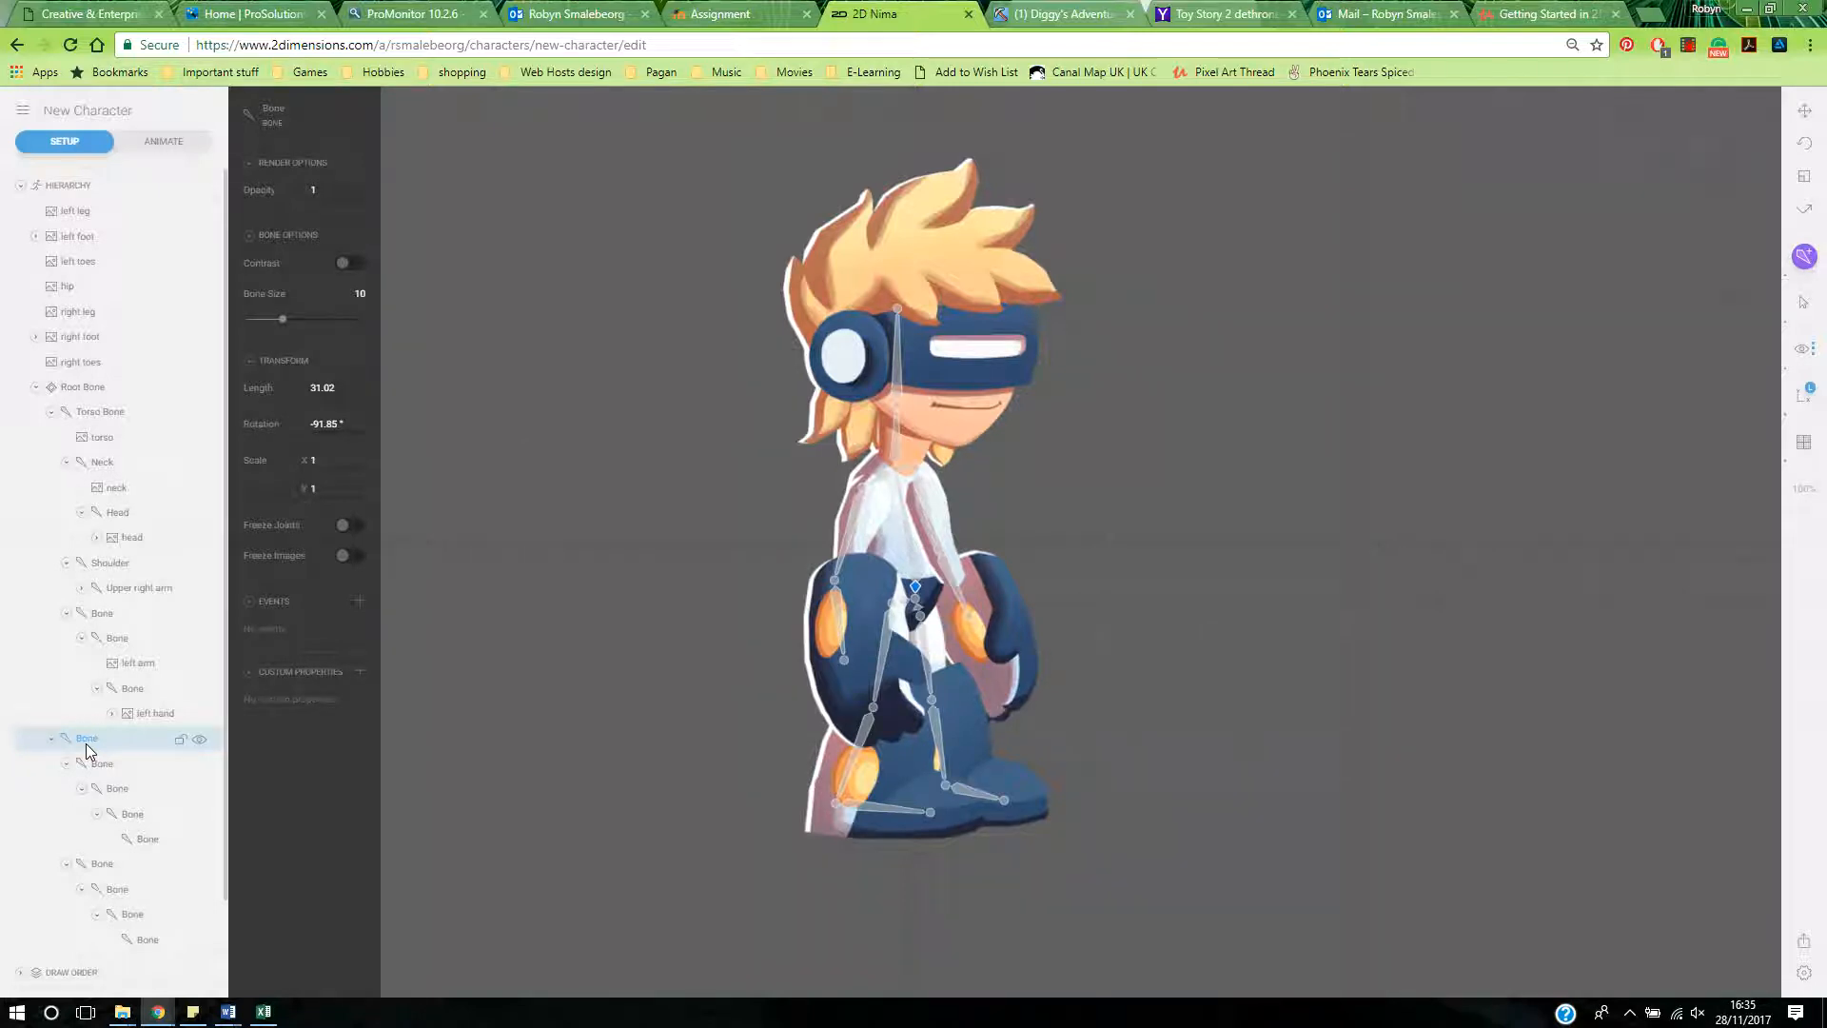
left_click_drag(66, 286, 88, 736)
left_click(99, 767)
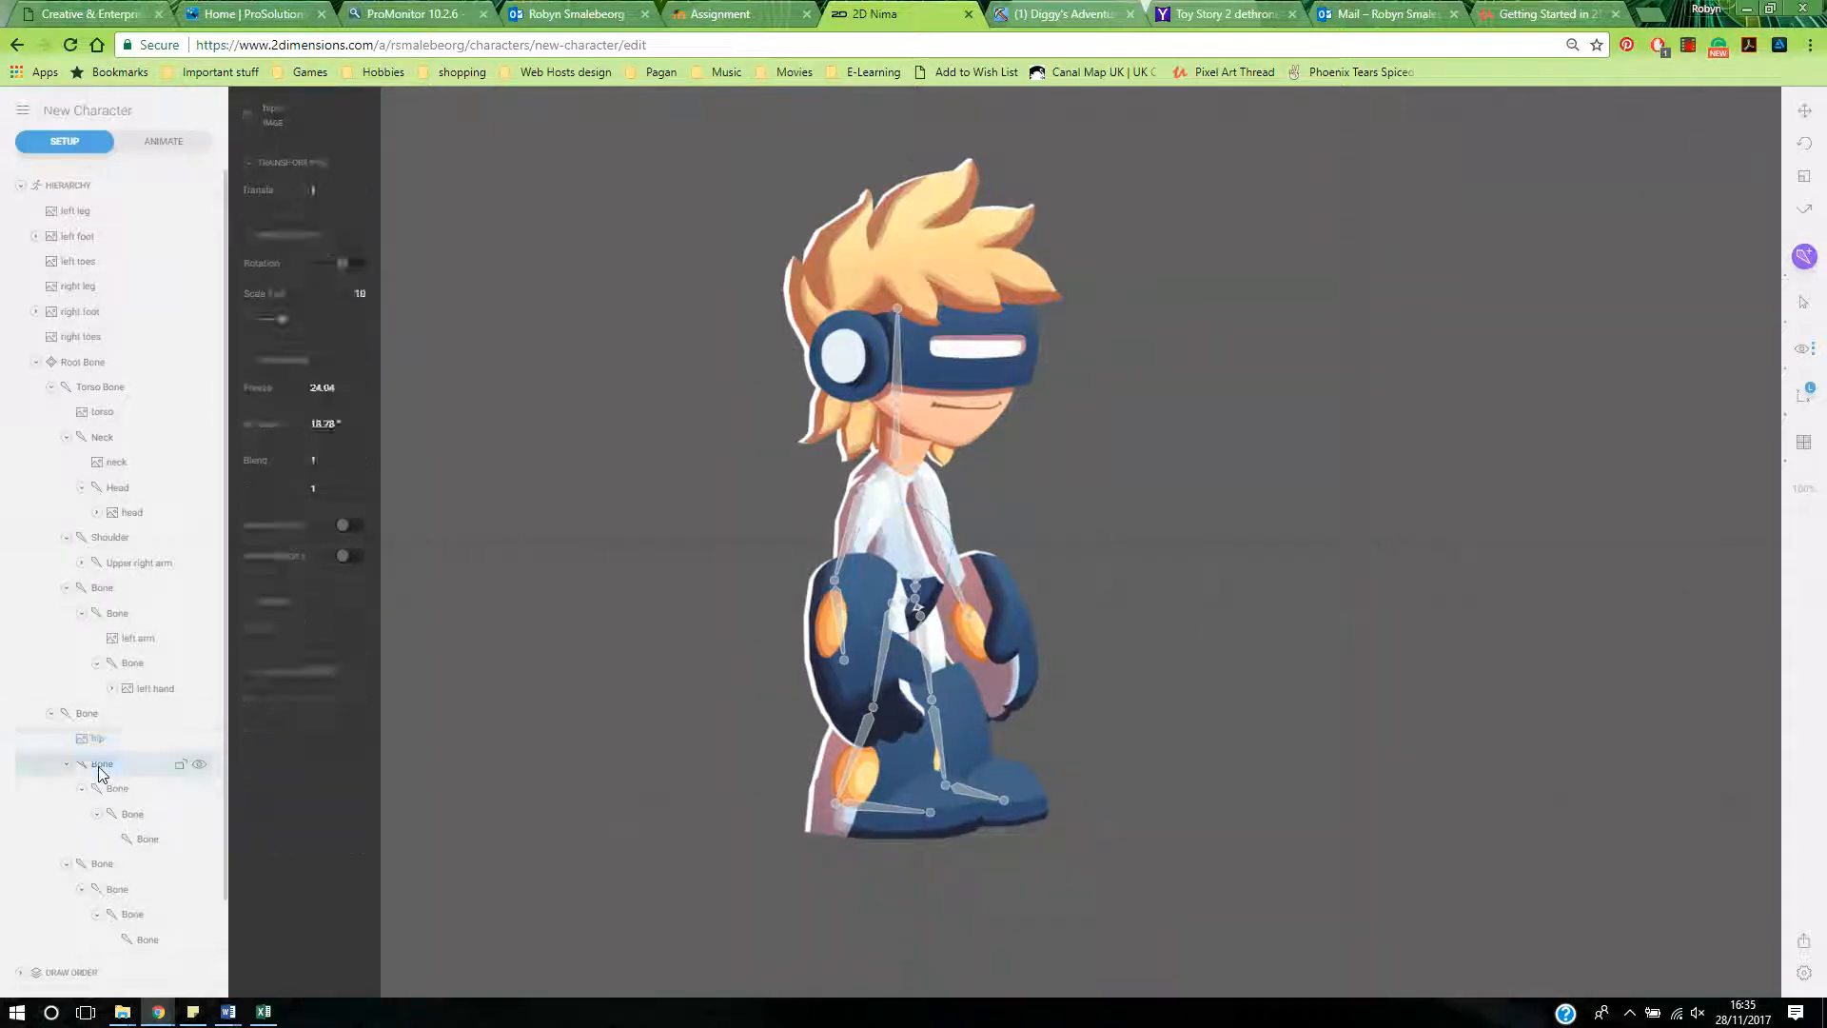
left_click(110, 791)
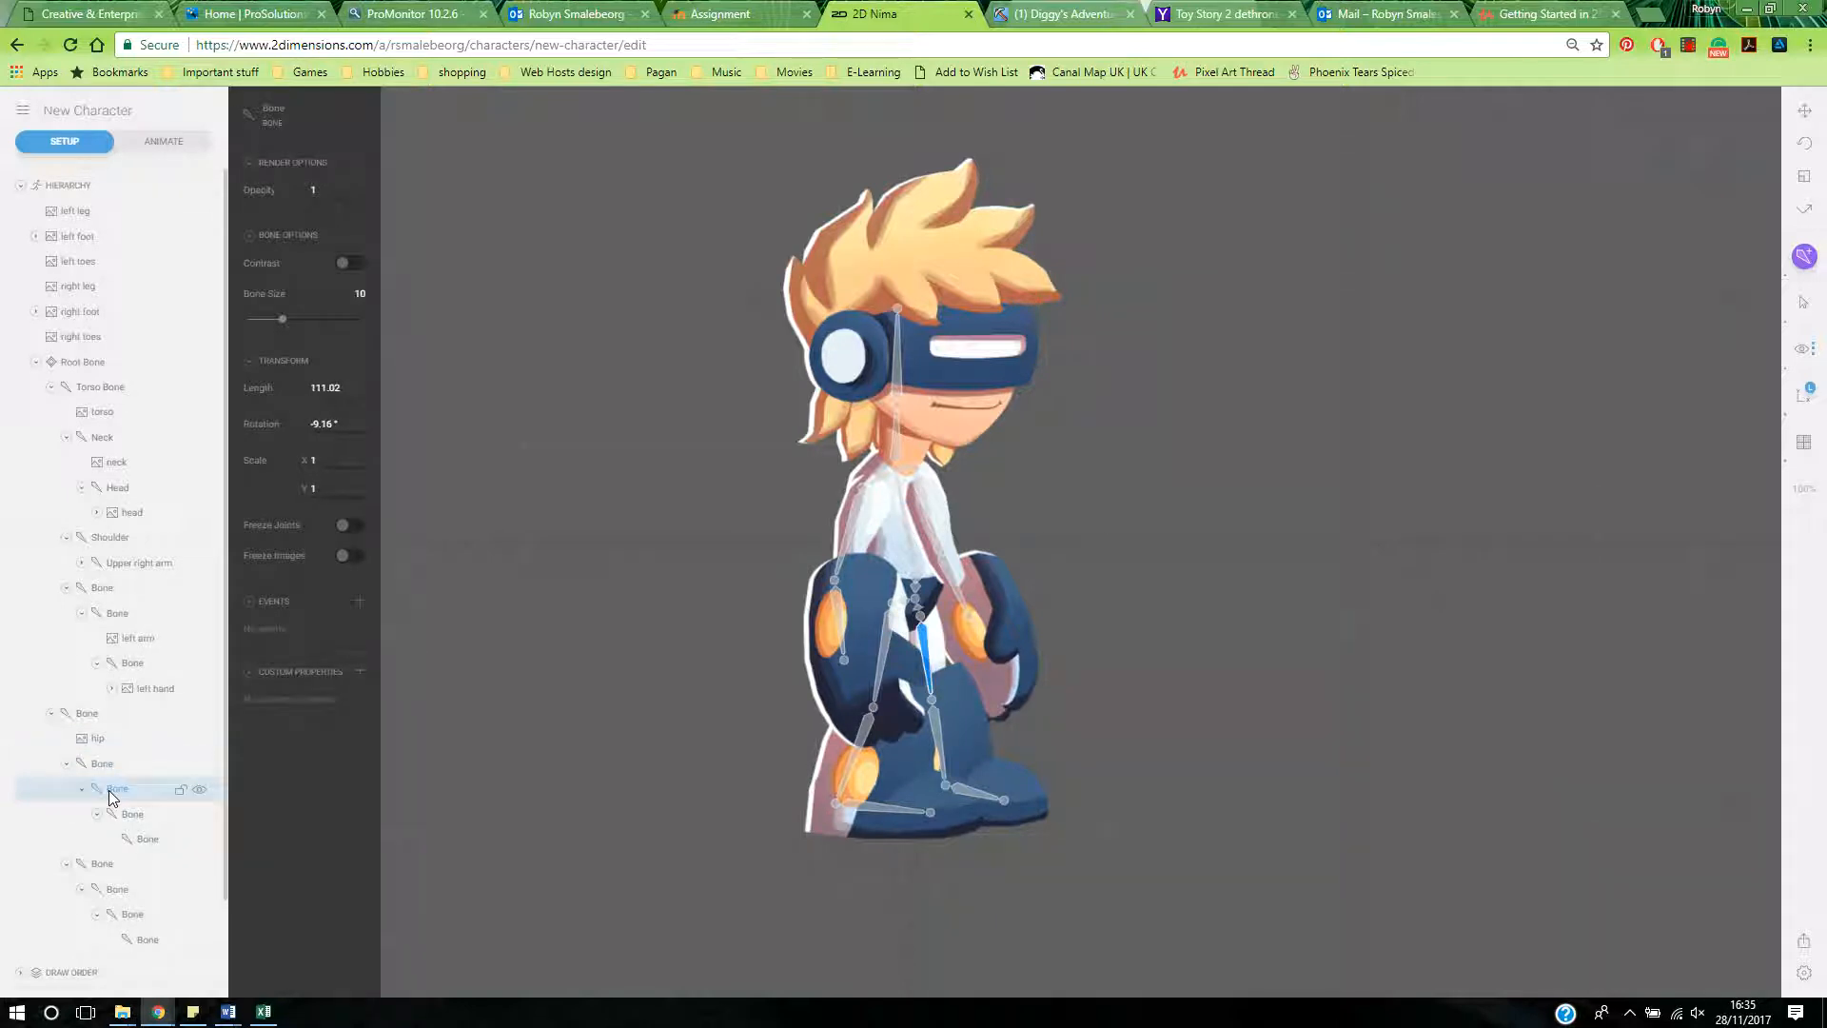
left_click_drag(81, 212, 131, 807)
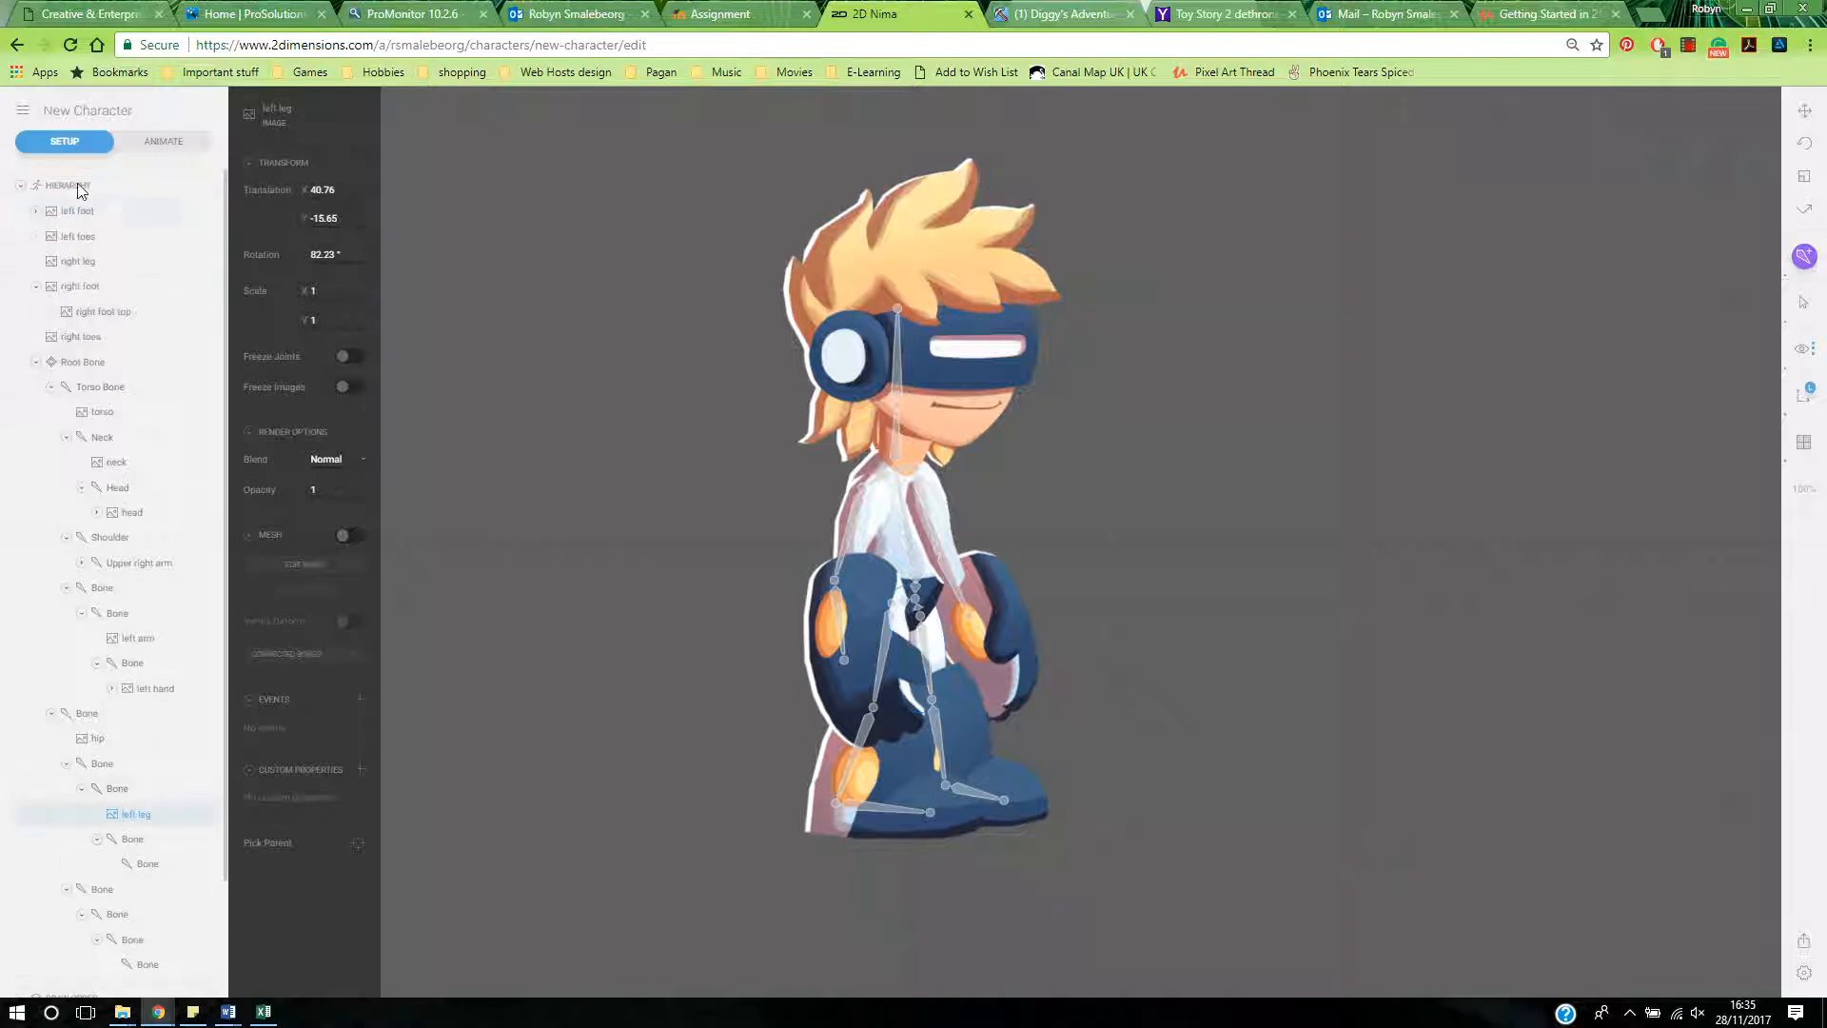
left_click_drag(78, 211, 135, 835)
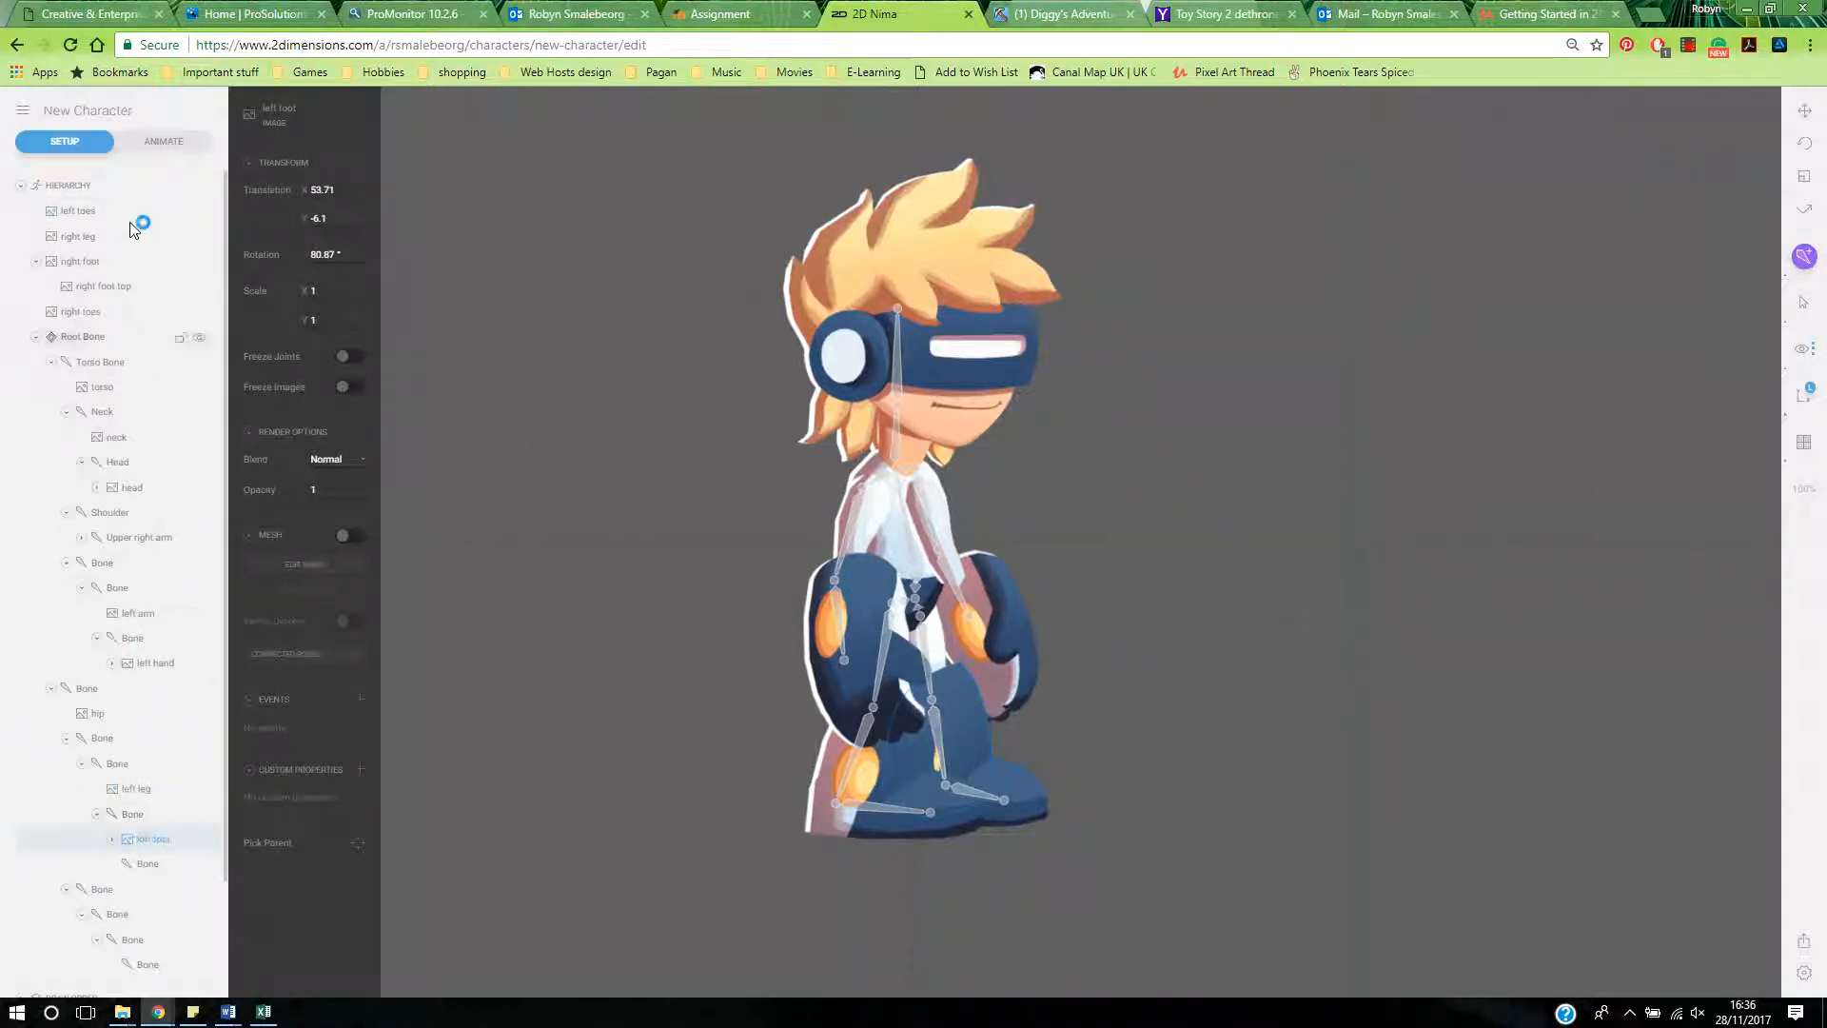
- Parent the left toes image to the last bone of the left leg chain and collapse that chain
left_click_drag(86, 212, 150, 863)
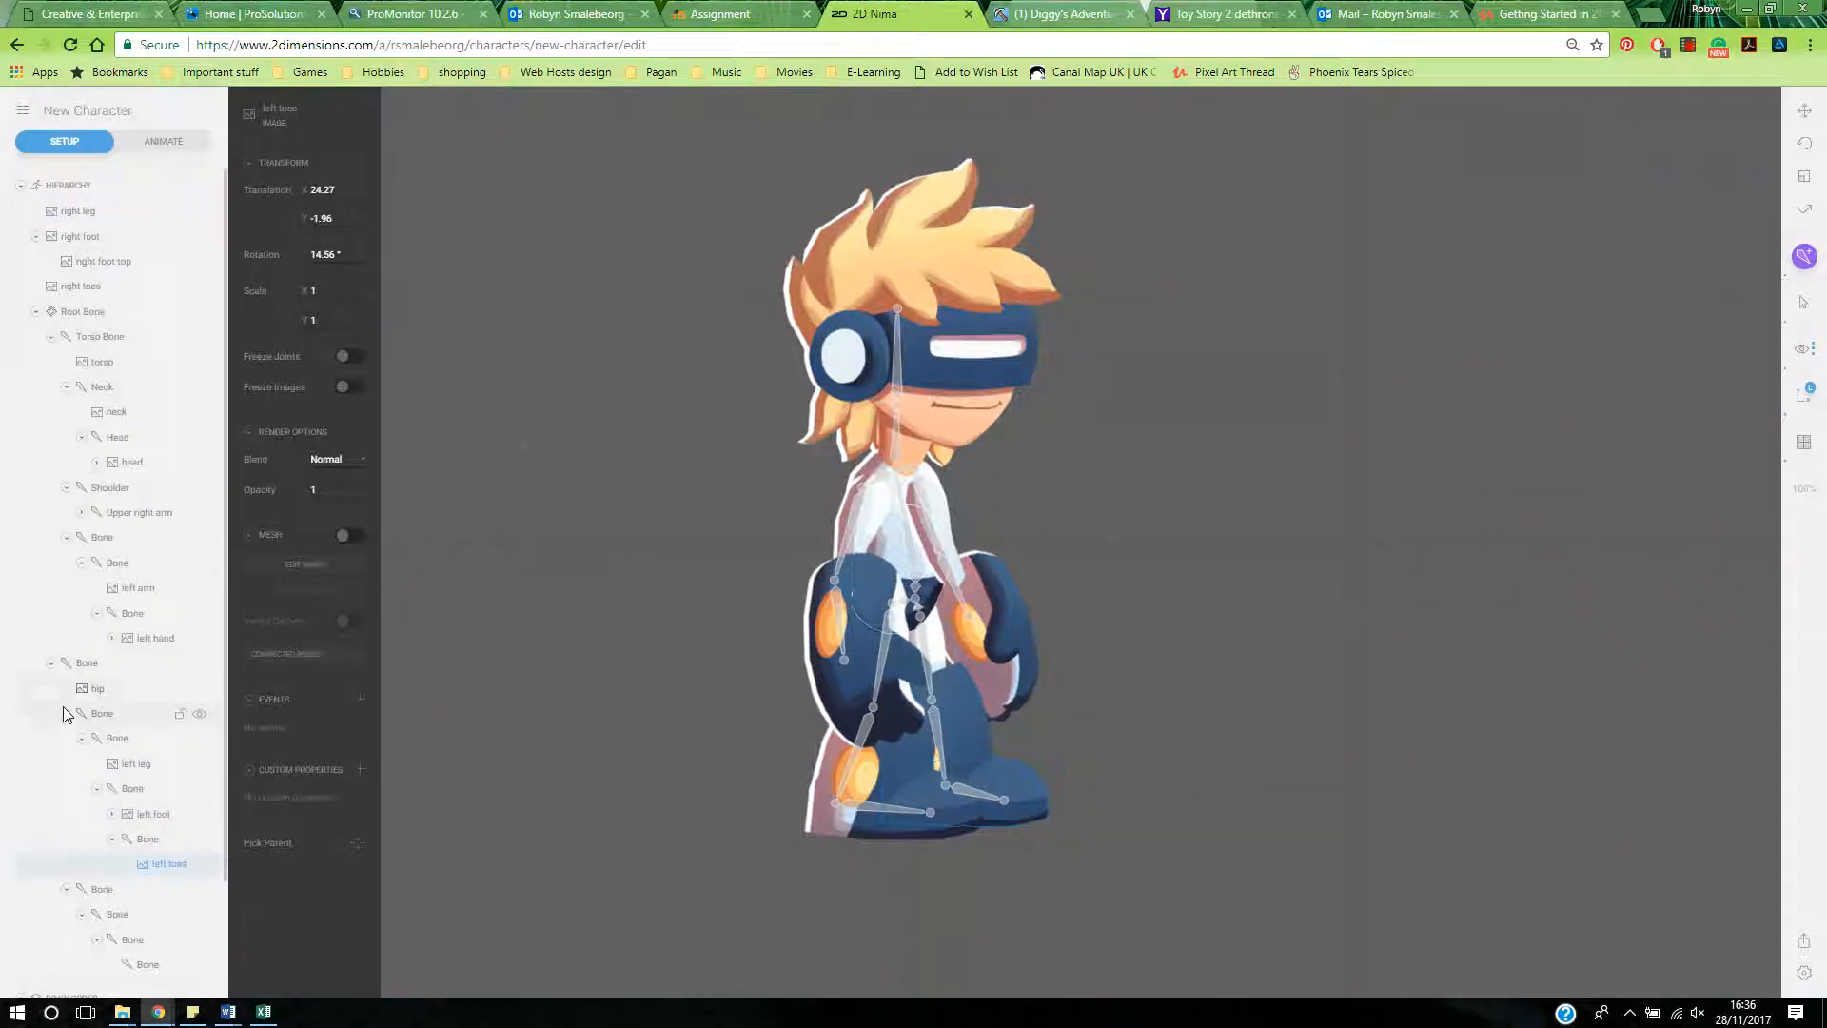
left_click(67, 714)
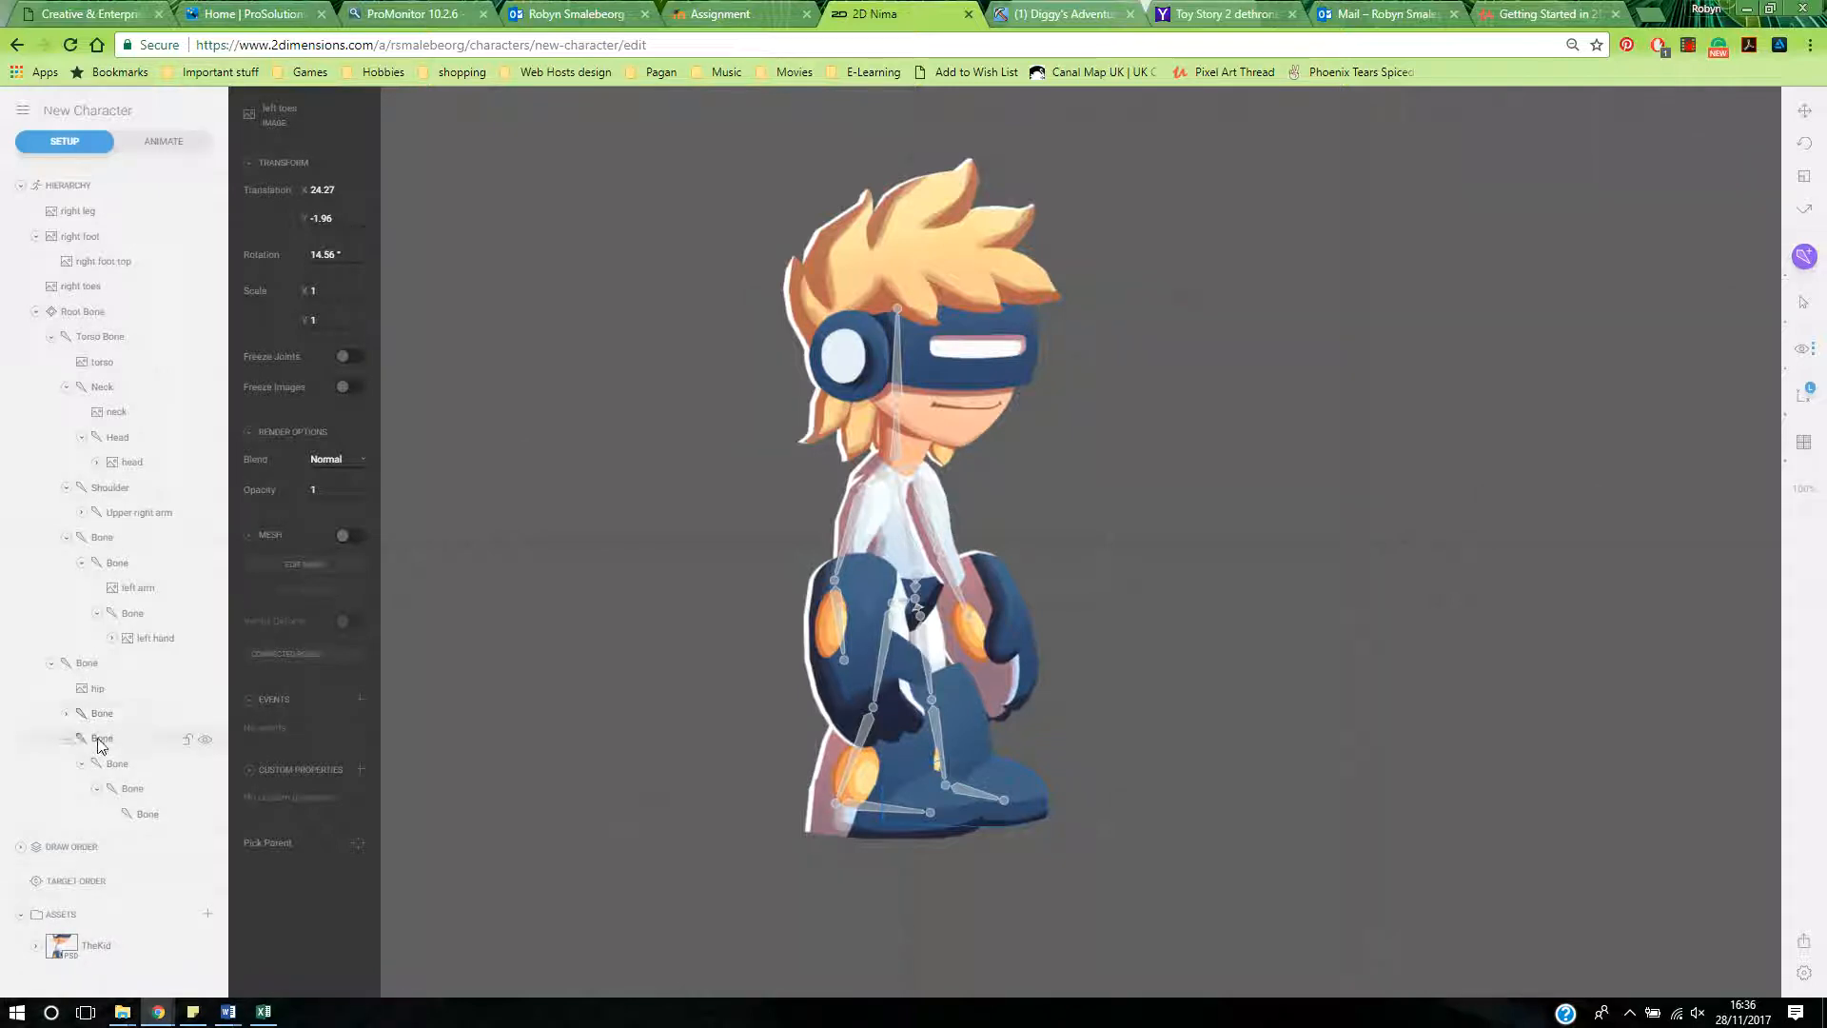
- Parent right leg to the right upper leg bone, right foot to the lower leg bone, and right toes to the foot's end bone
double_click(99, 738)
left_click(115, 771)
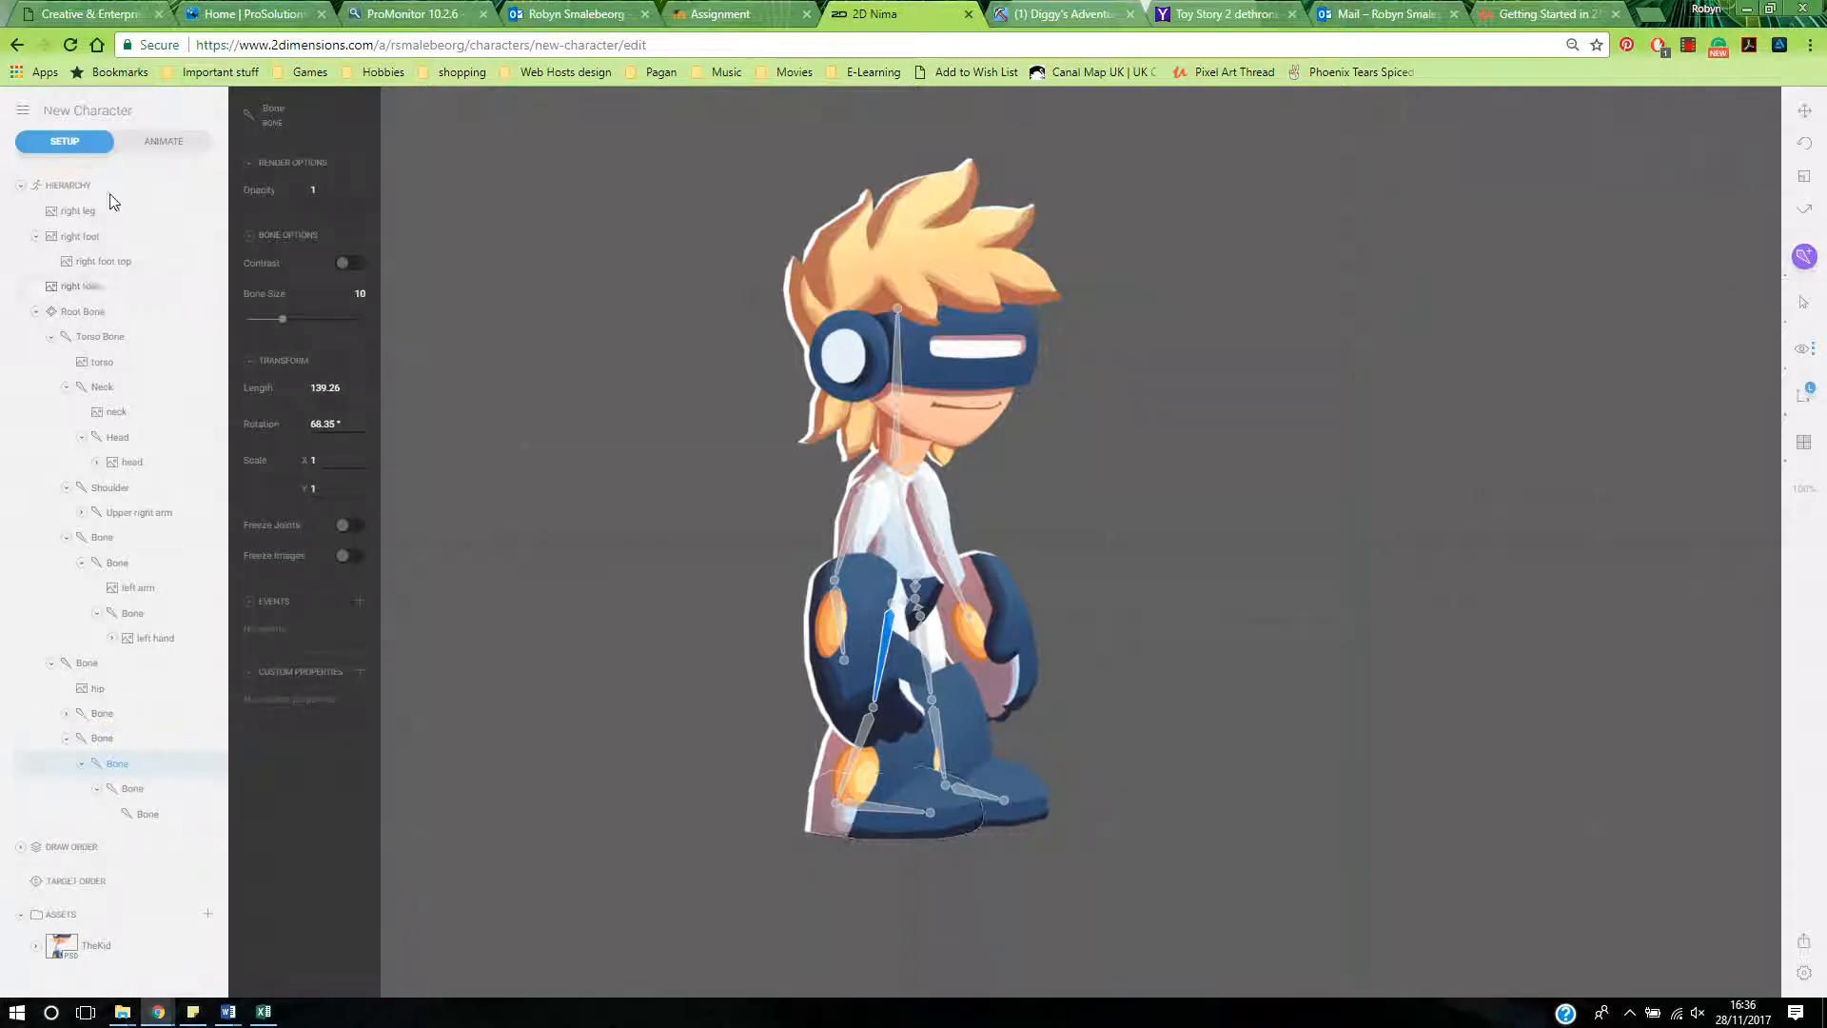
left_click_drag(83, 213, 115, 768)
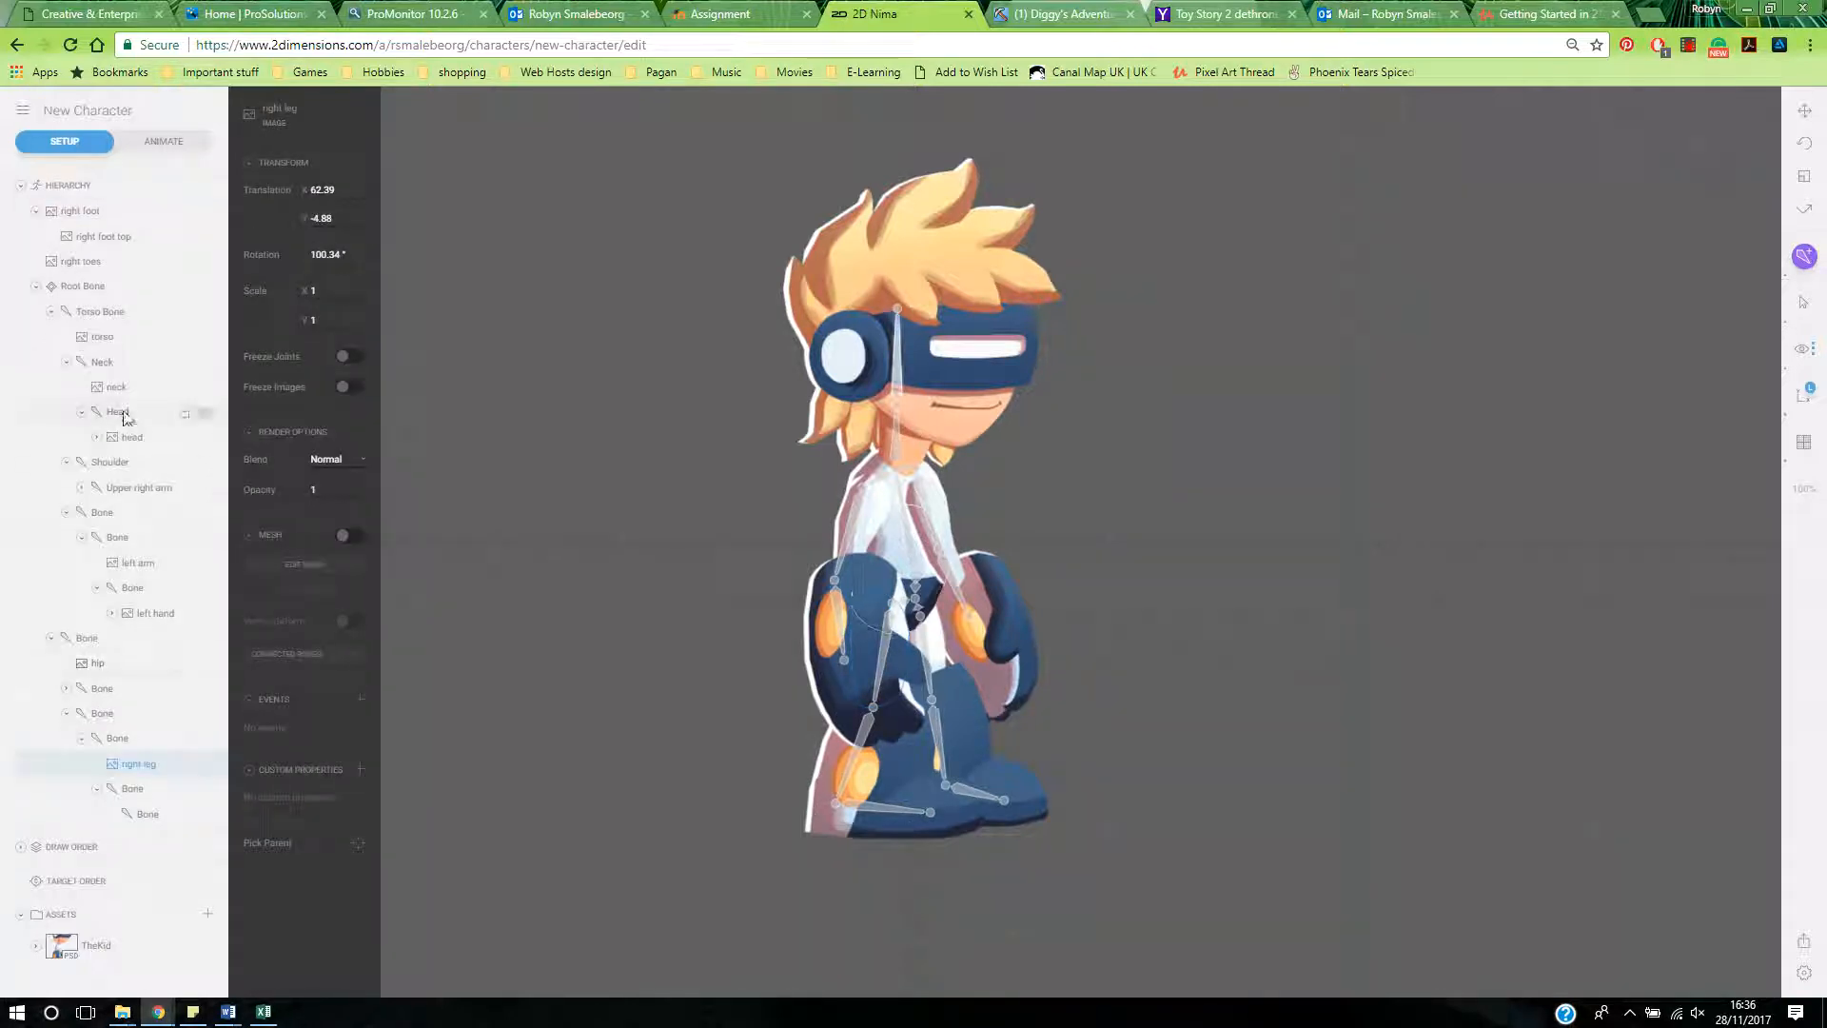
left_click(76, 211)
left_click_drag(72, 253, 127, 788)
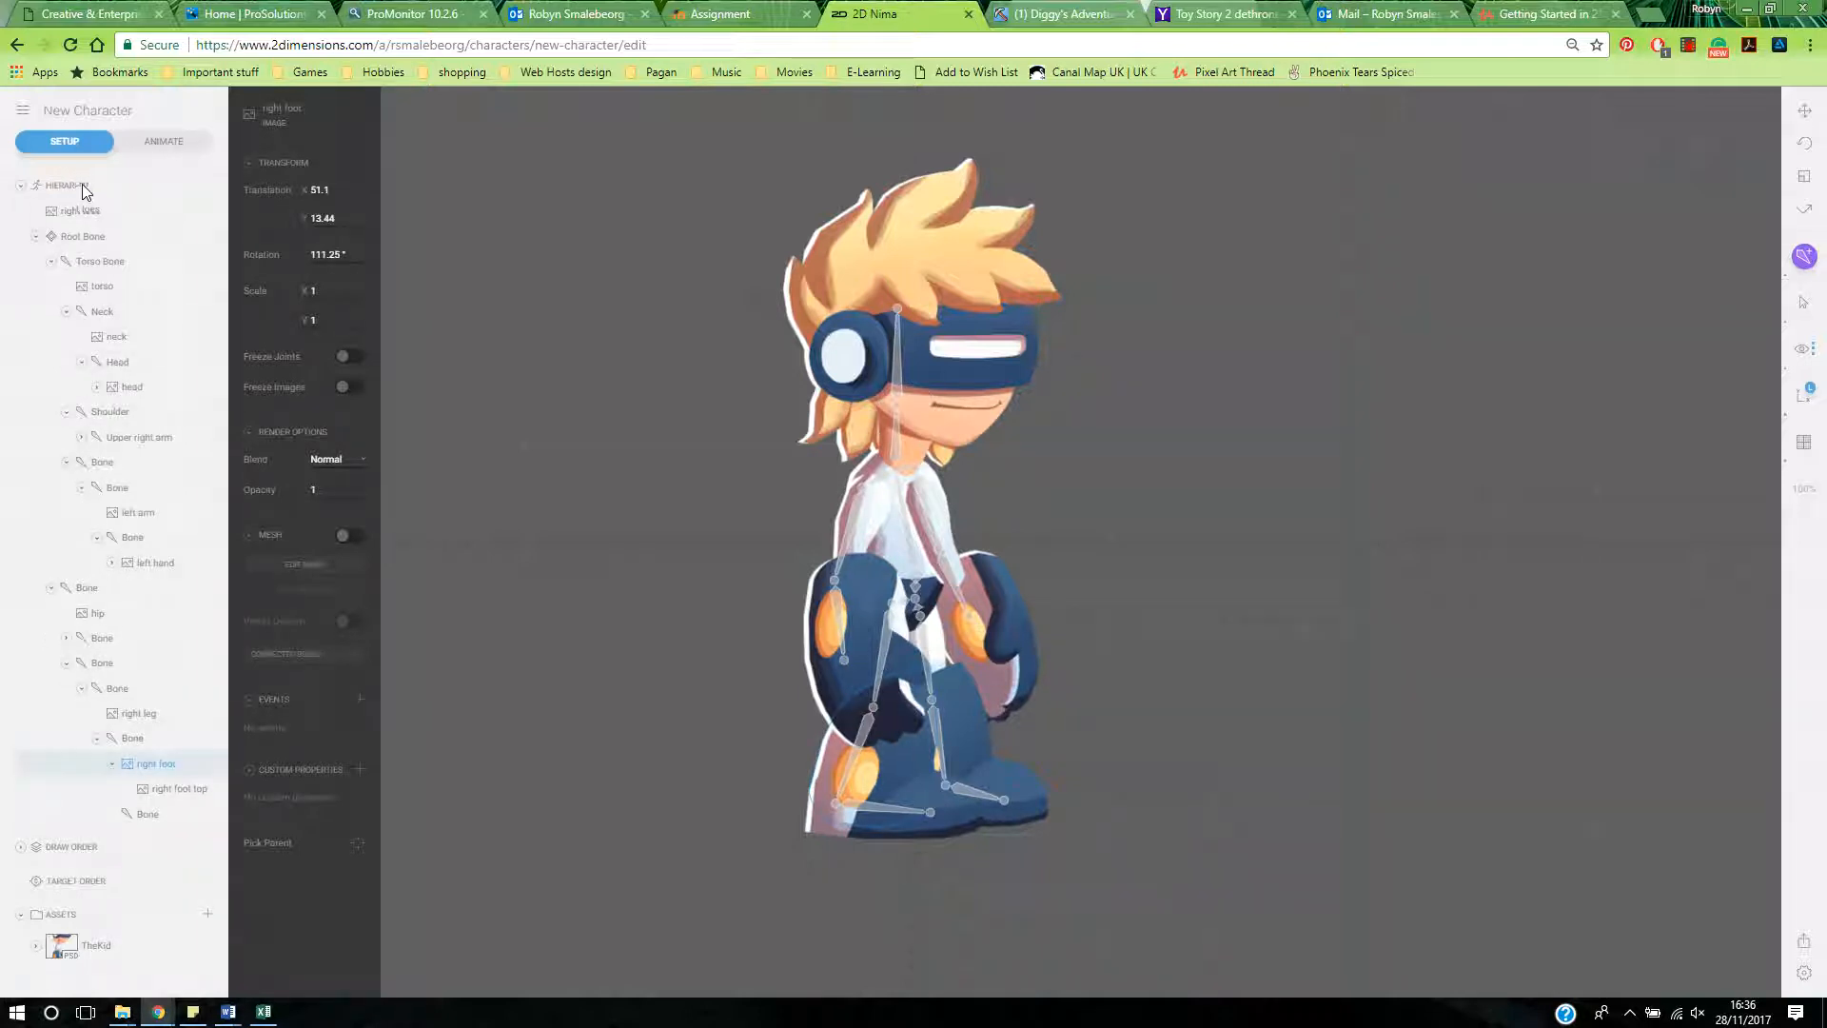
left_click_drag(76, 211, 150, 816)
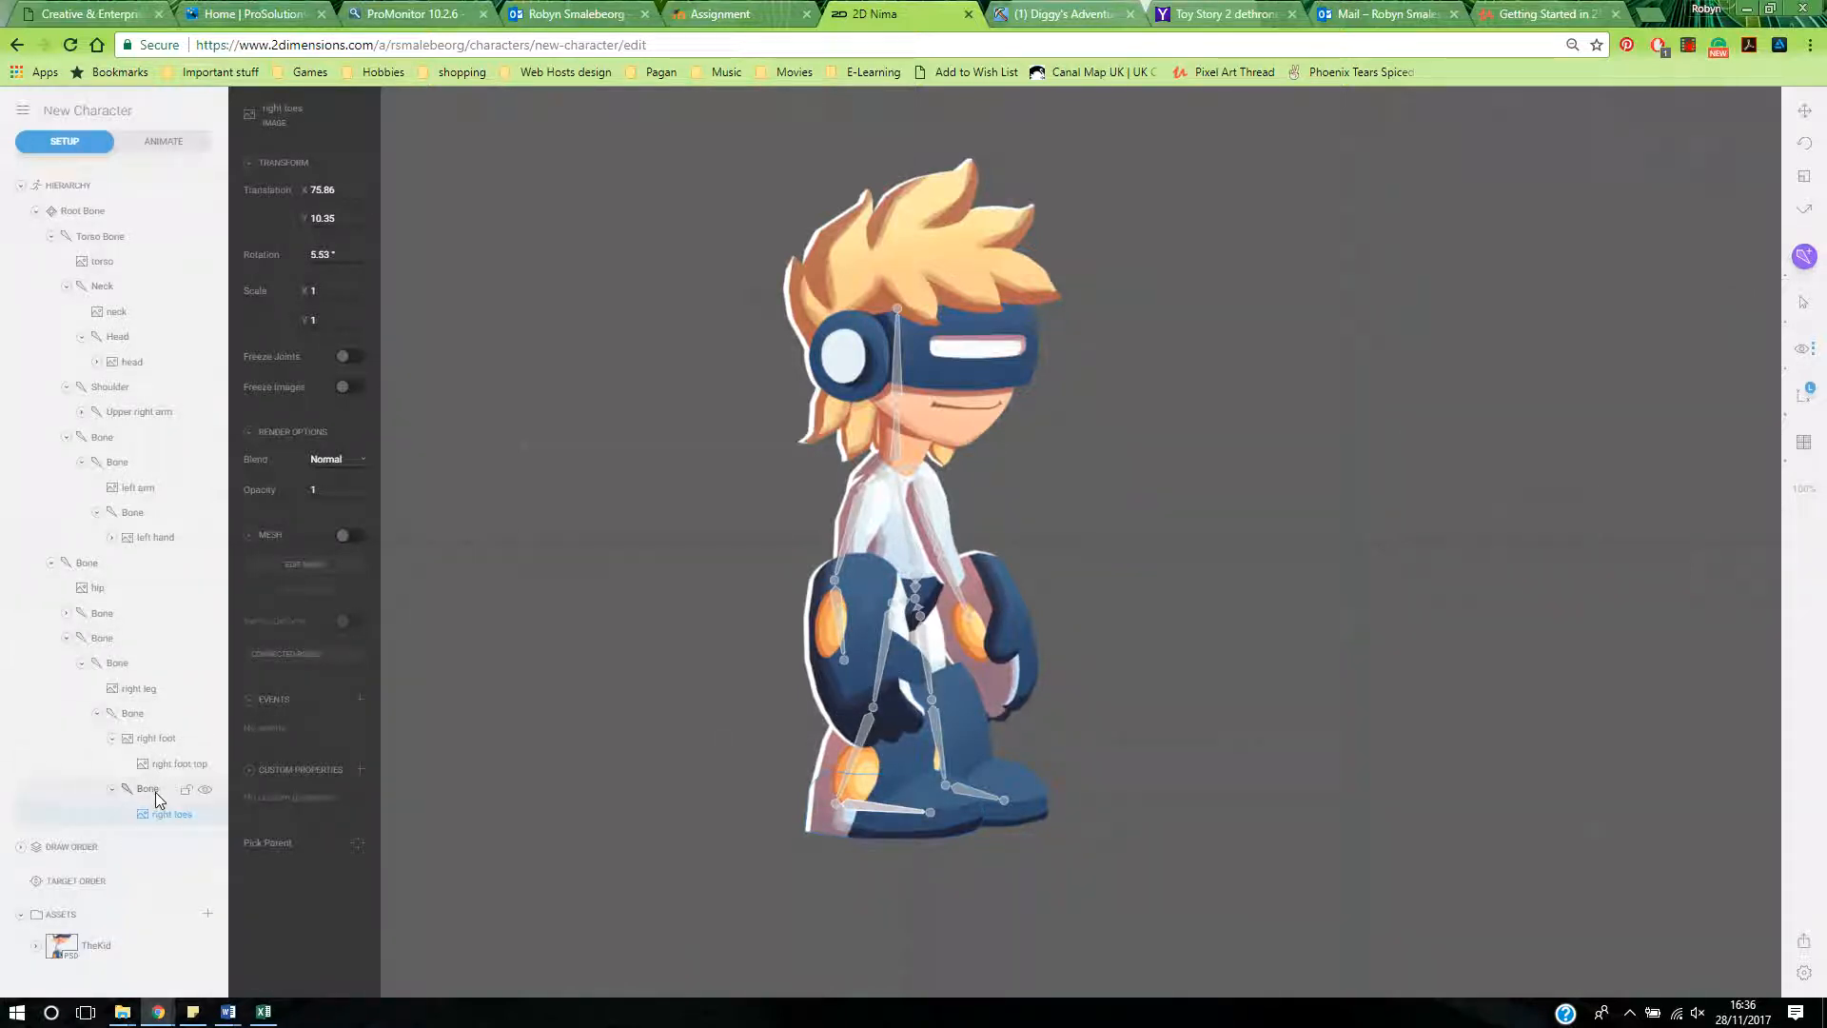
- Collapse the hip bone's group and the whole skeleton hierarchy
left_click(51, 563)
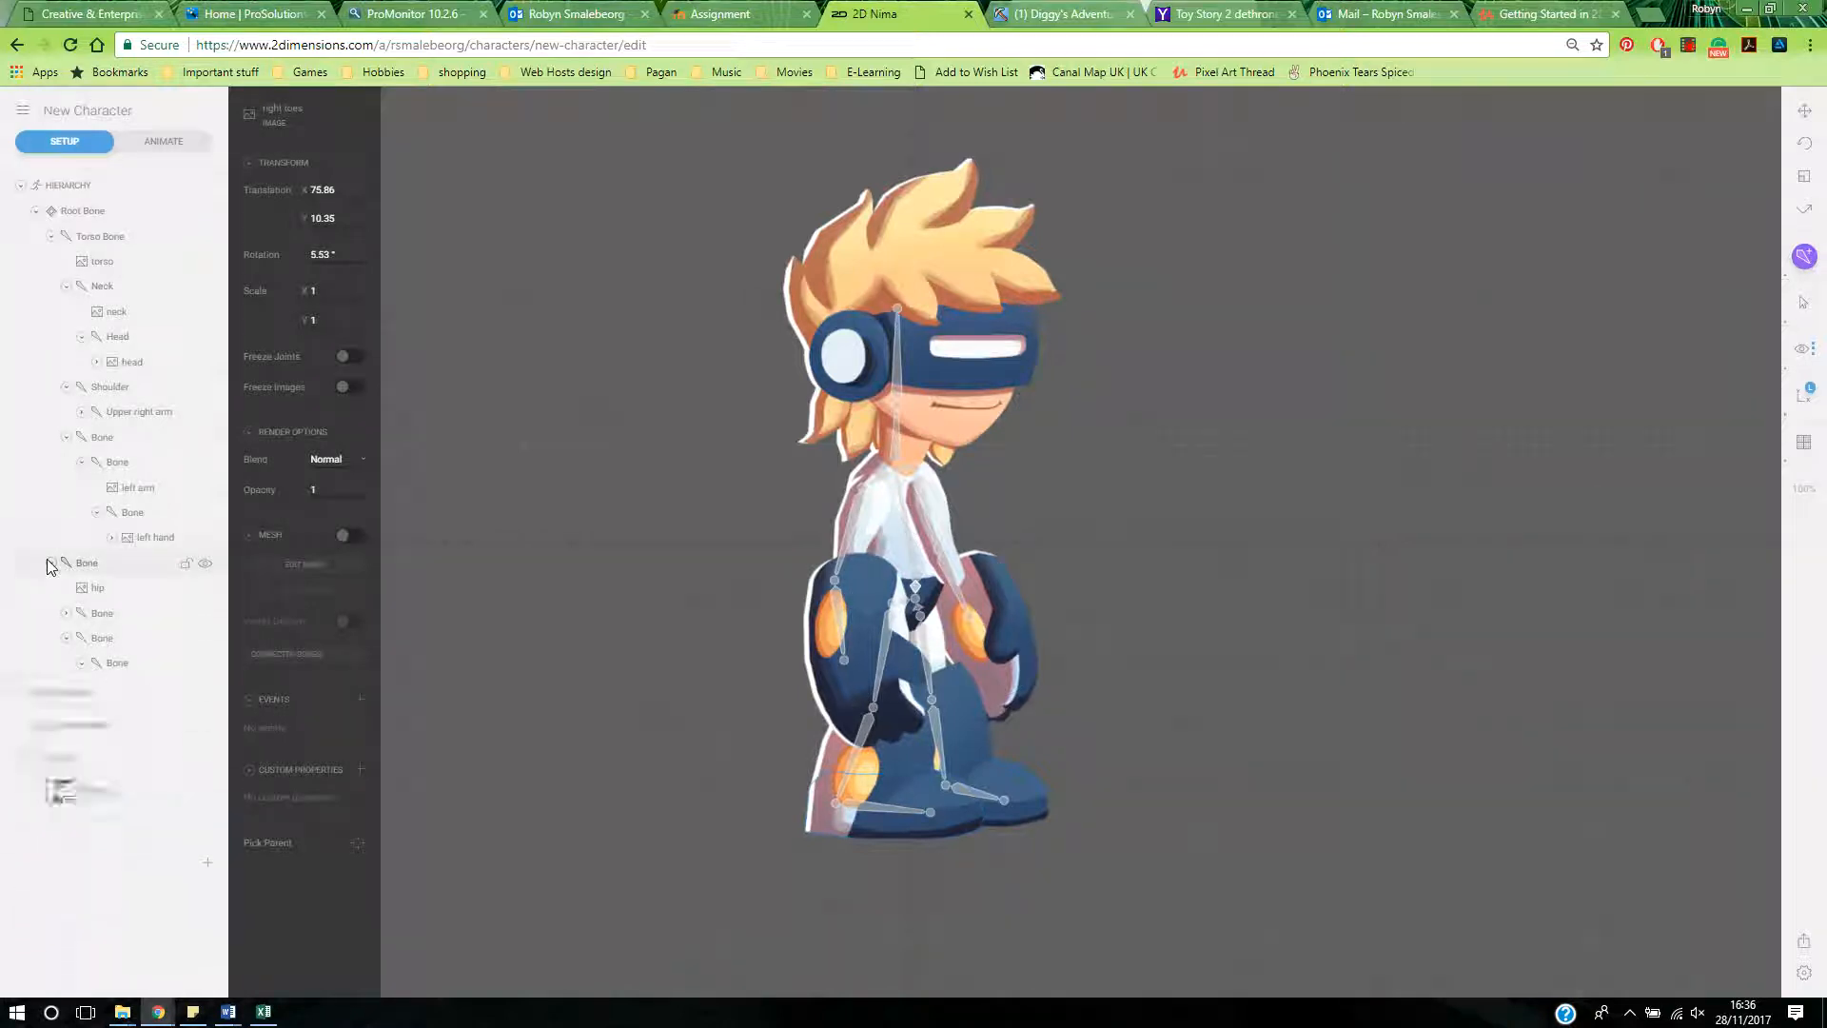
left_click(36, 211)
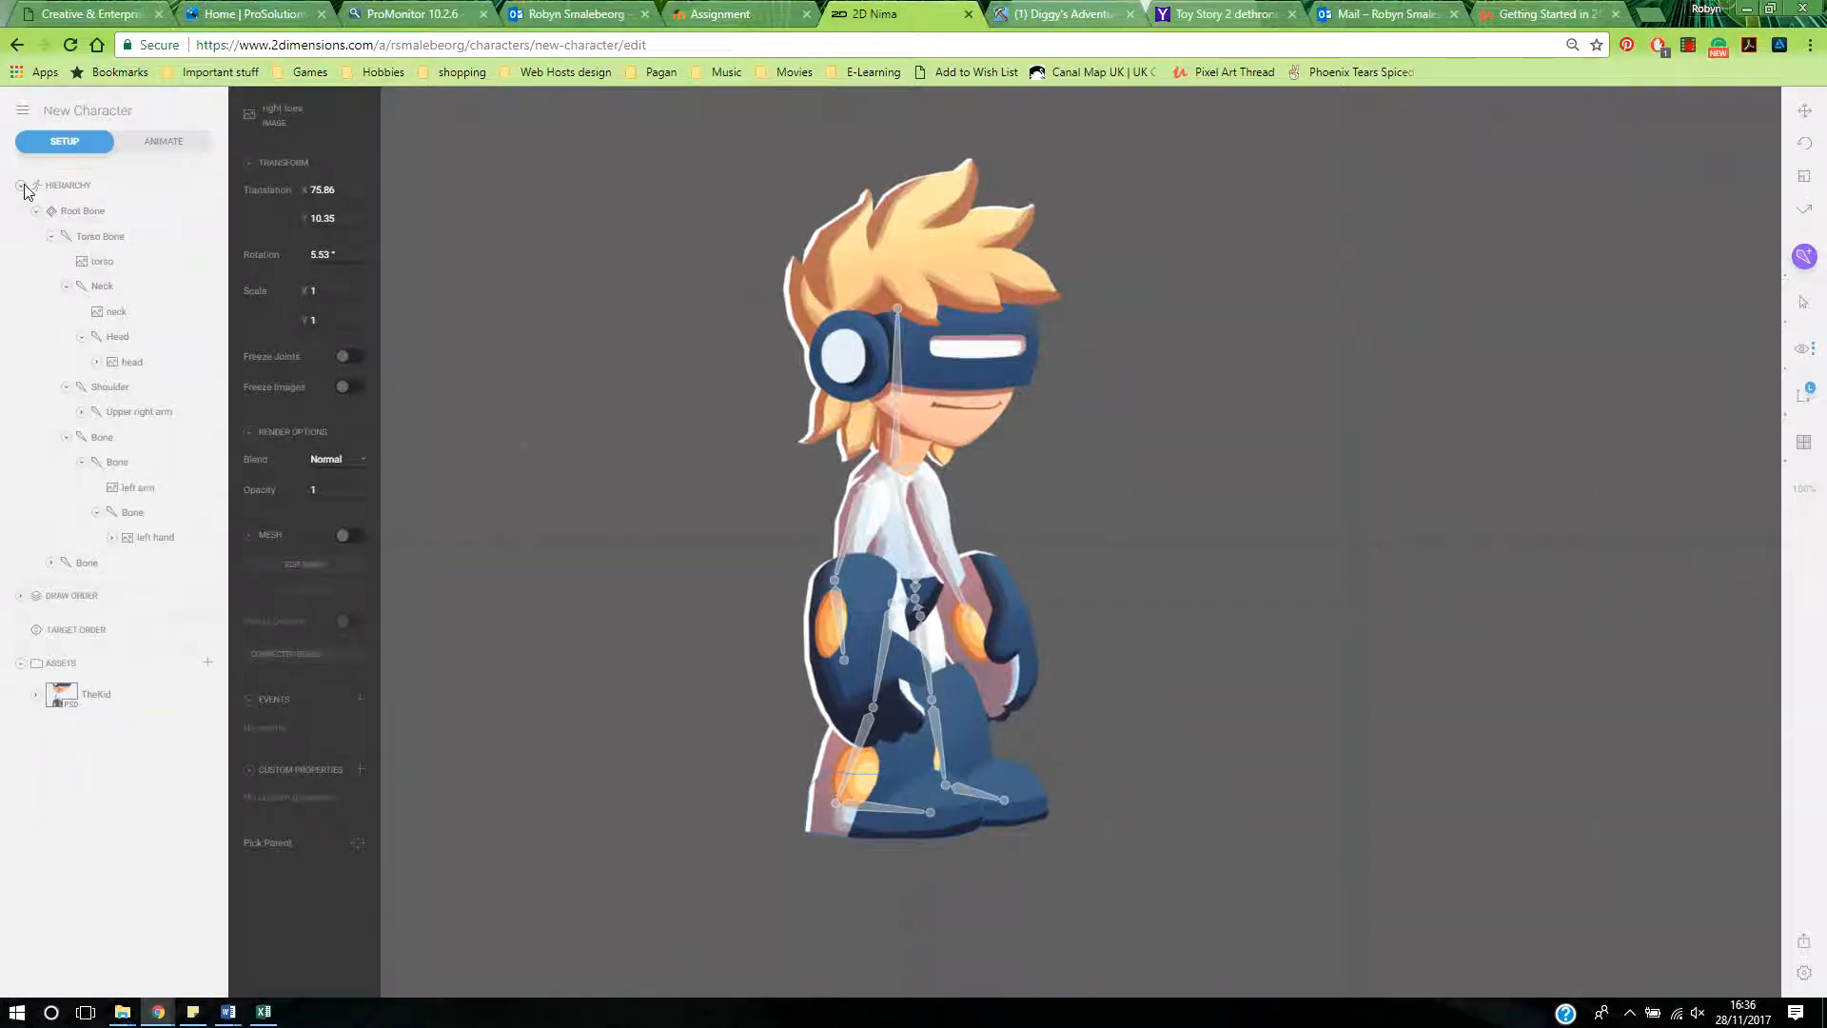
left_click(20, 186)
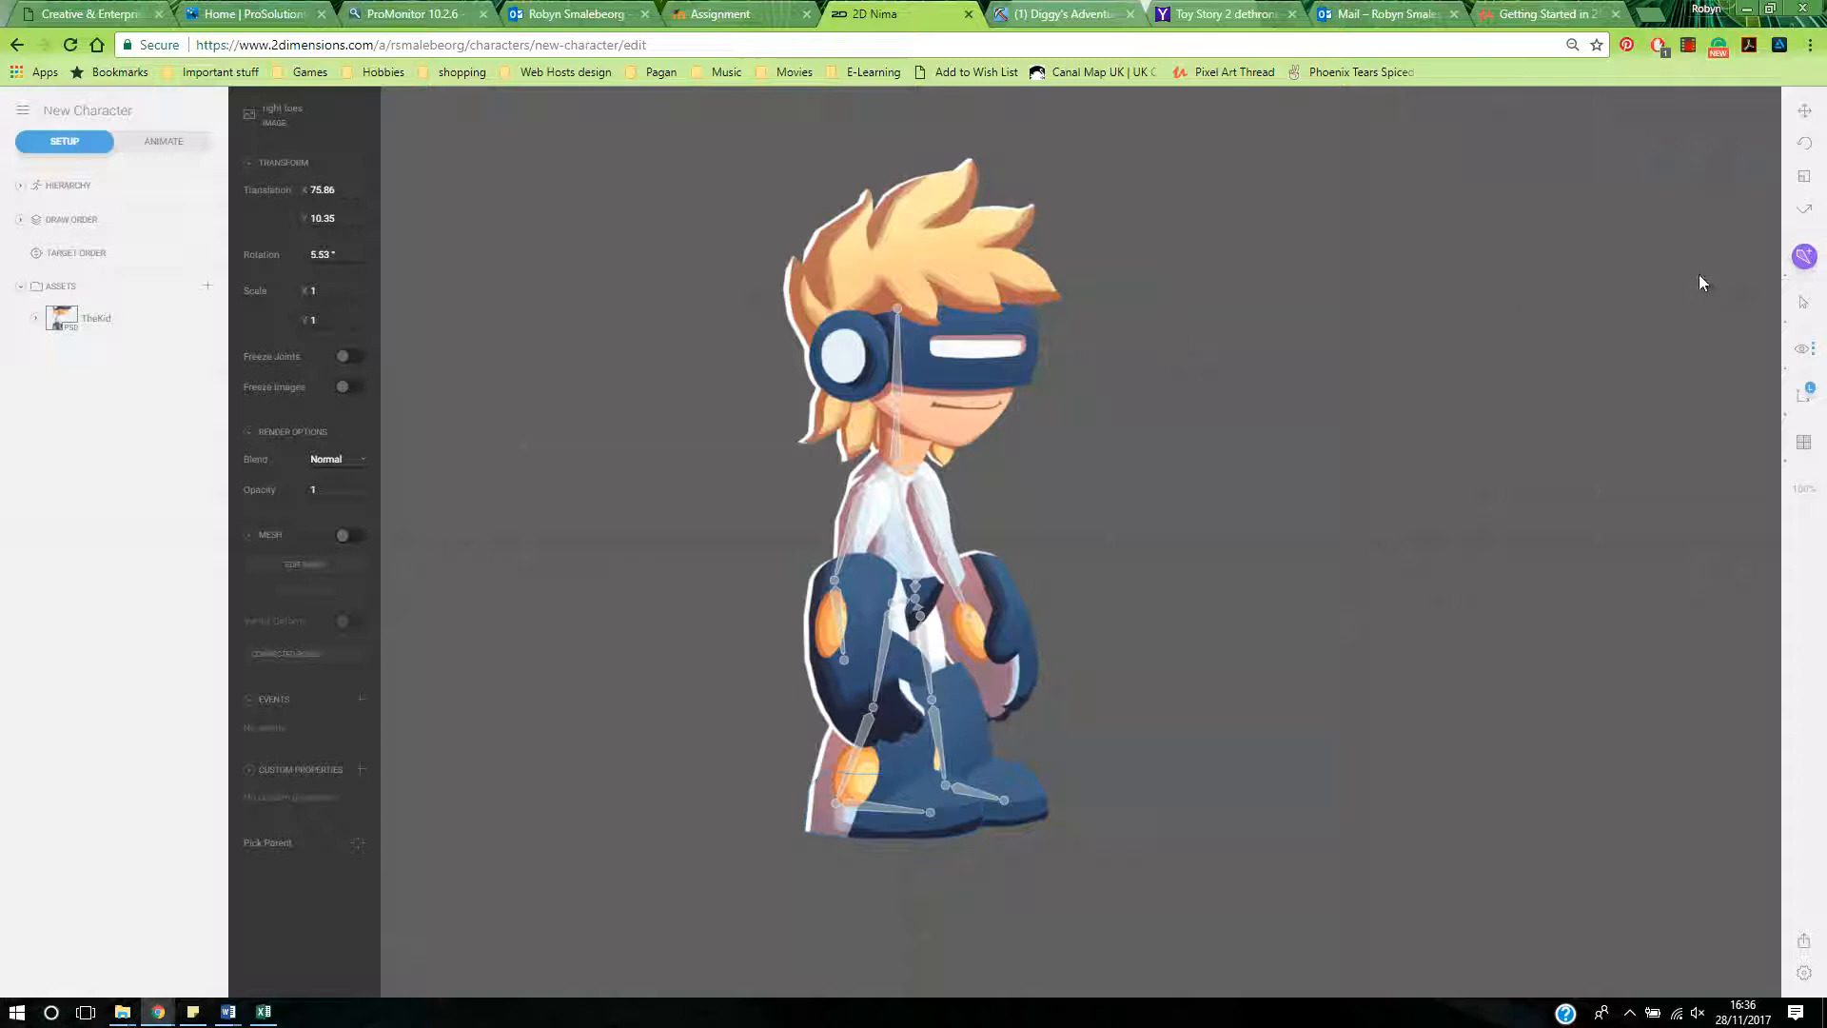
- Test the rig in pose mode by bending the right leg at its joints and tilting the Head bone forward to about -13.7°
left_click(1804, 215)
left_click(835, 803)
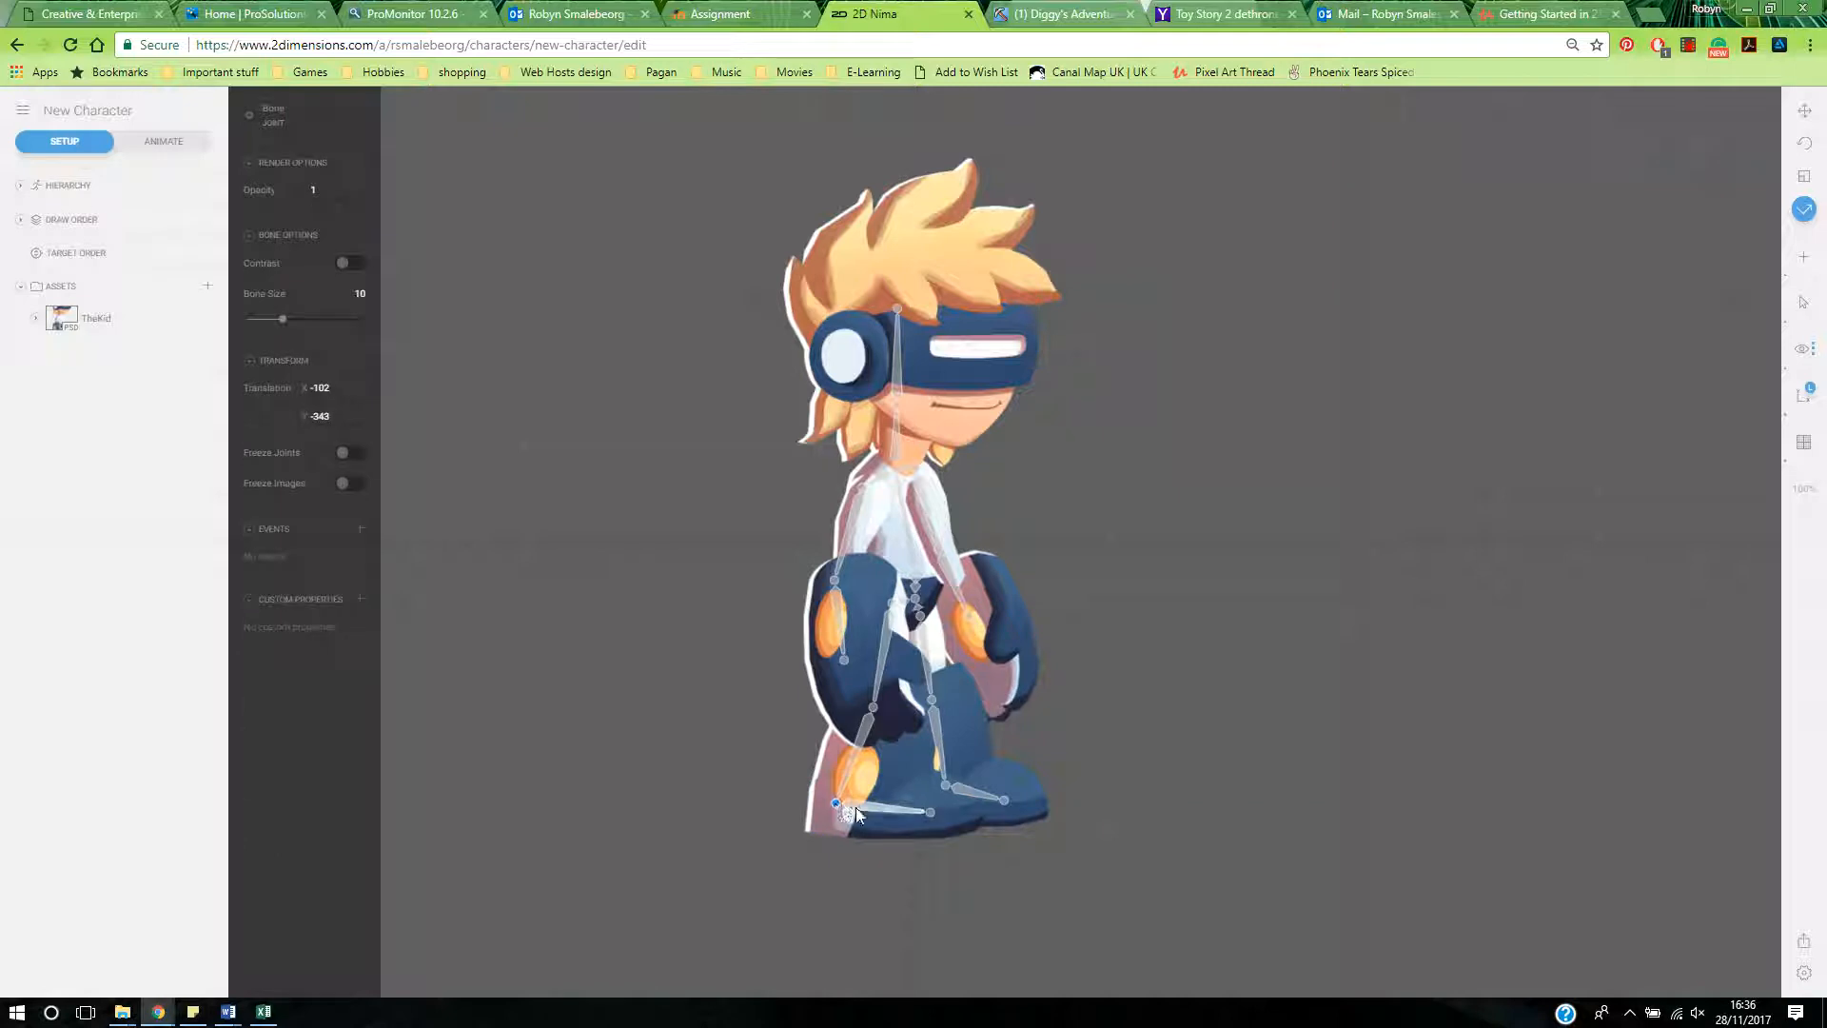
left_click_drag(865, 805, 814, 772)
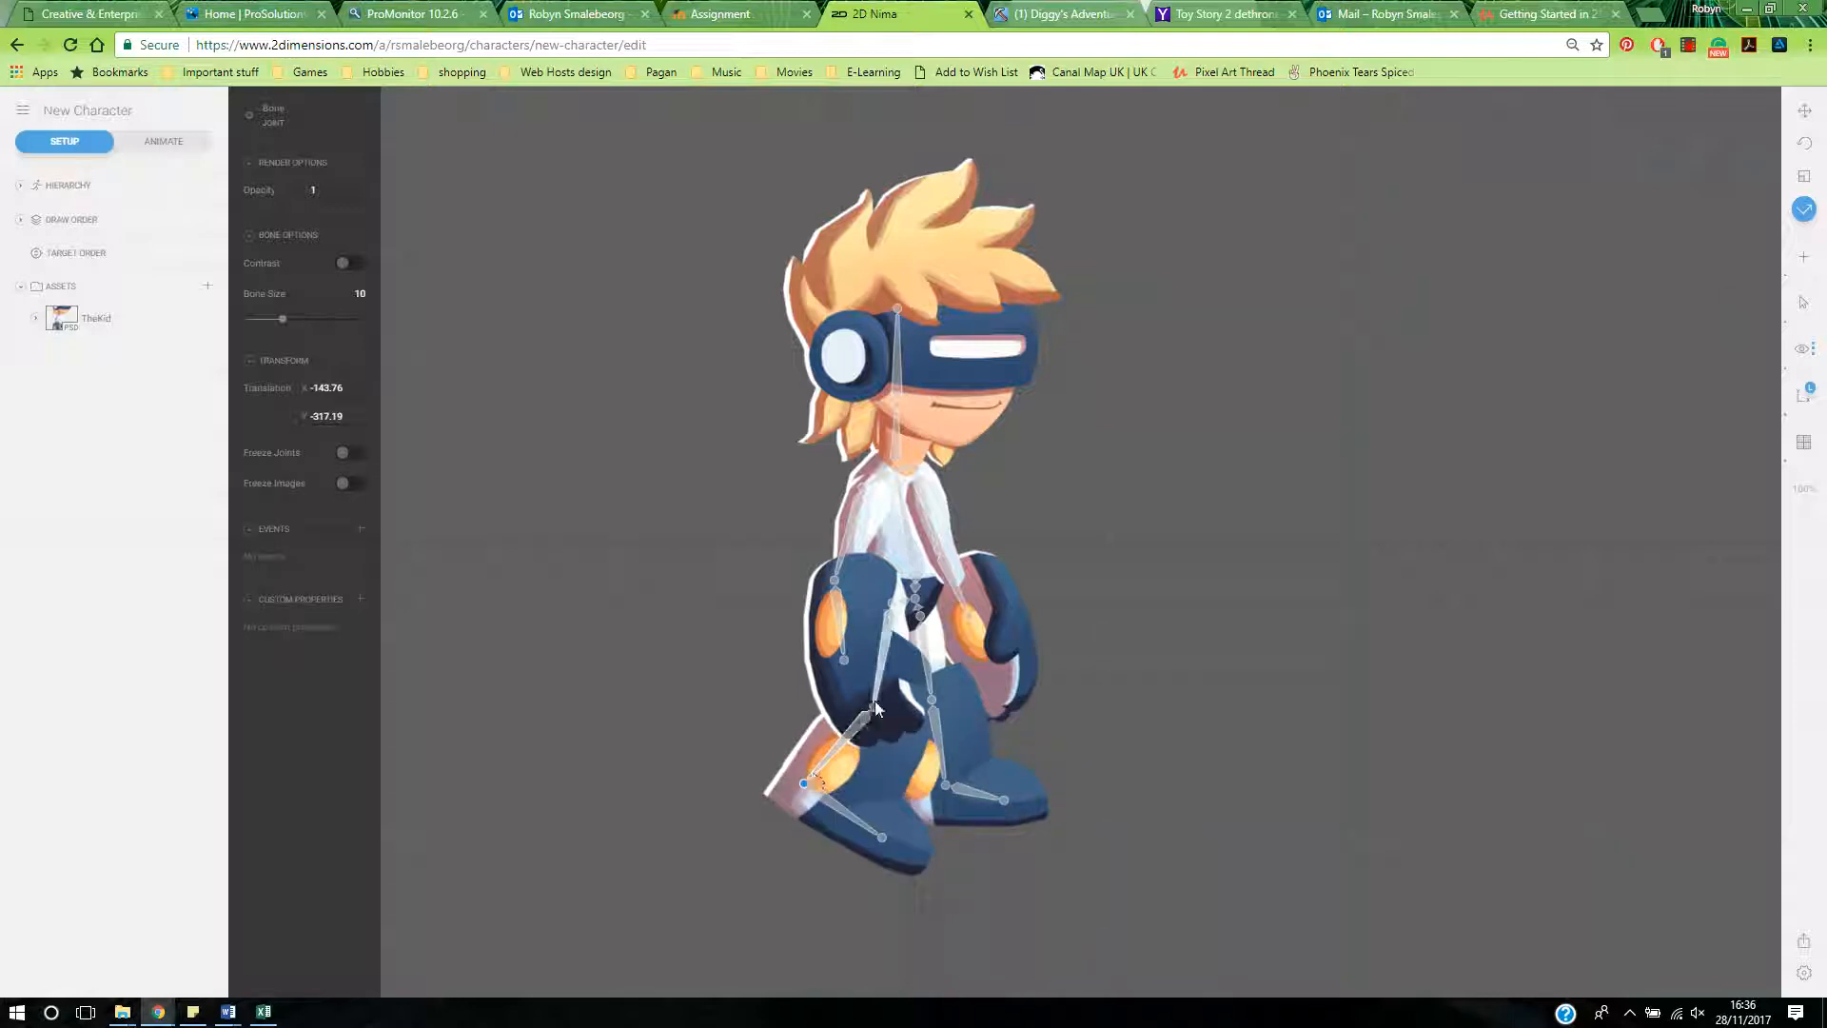
left_click_drag(876, 707, 946, 649)
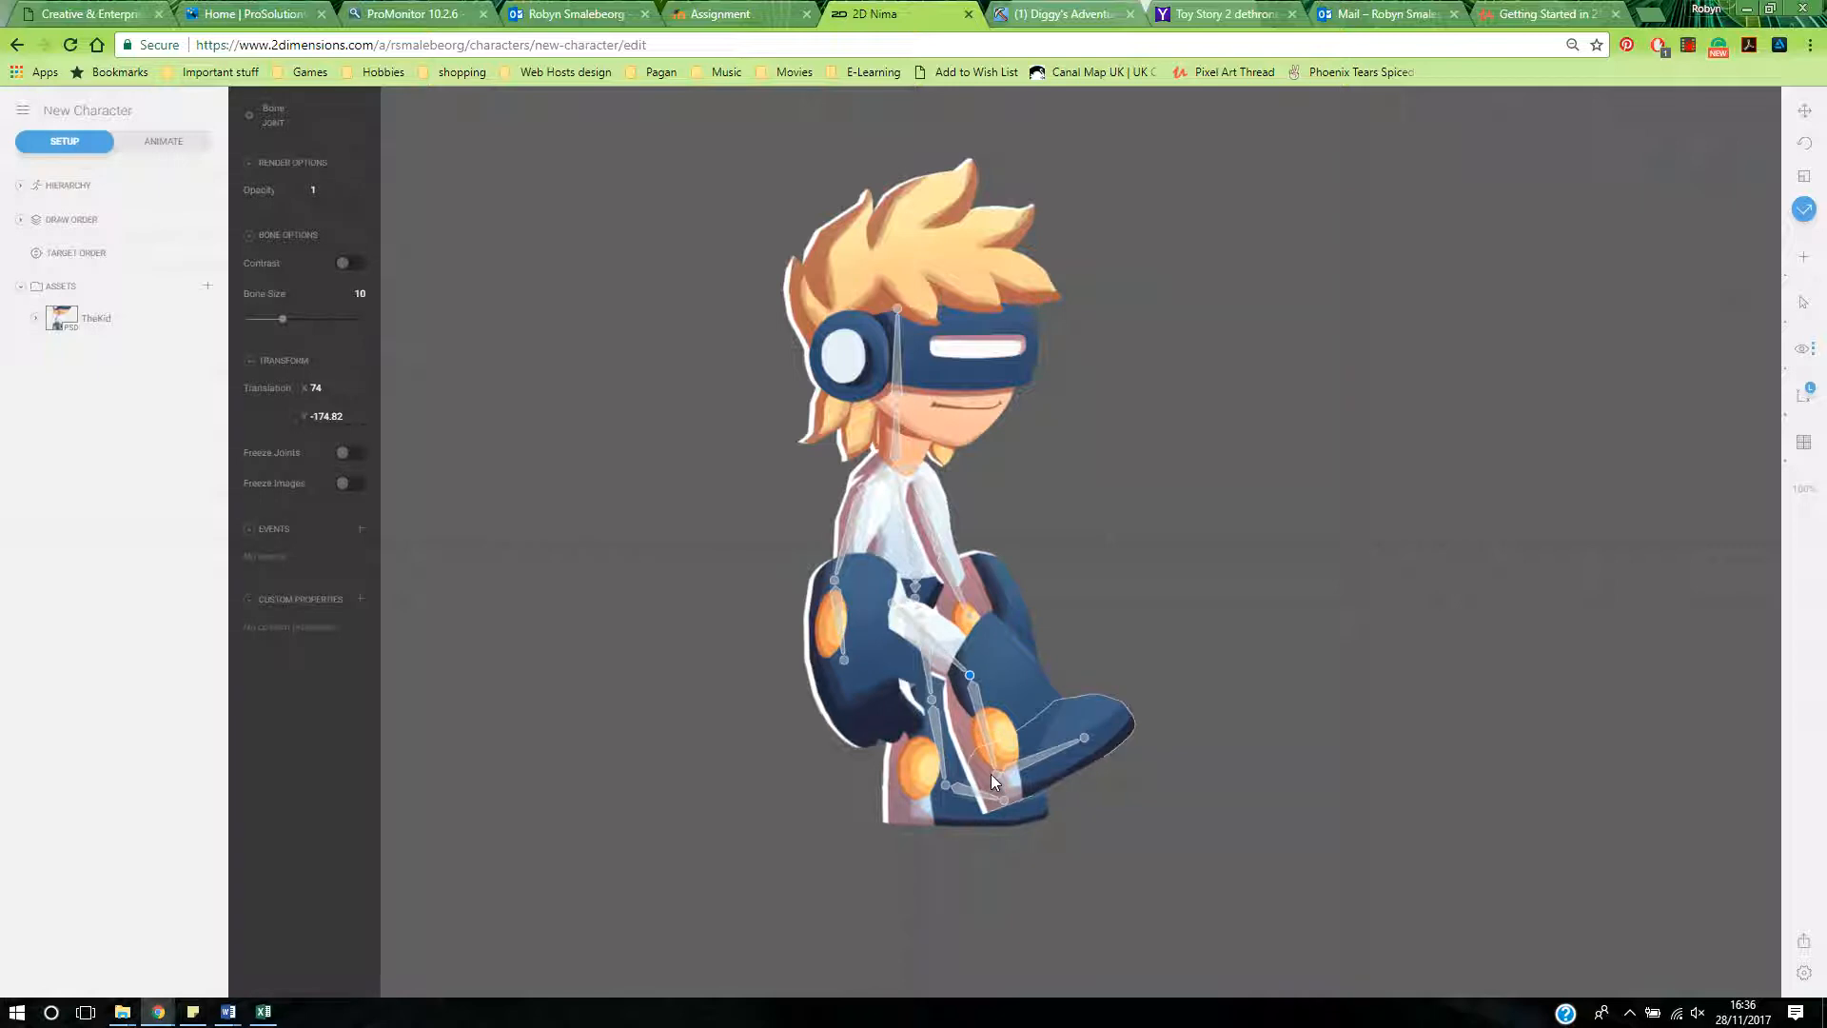
left_click_drag(996, 773, 960, 758)
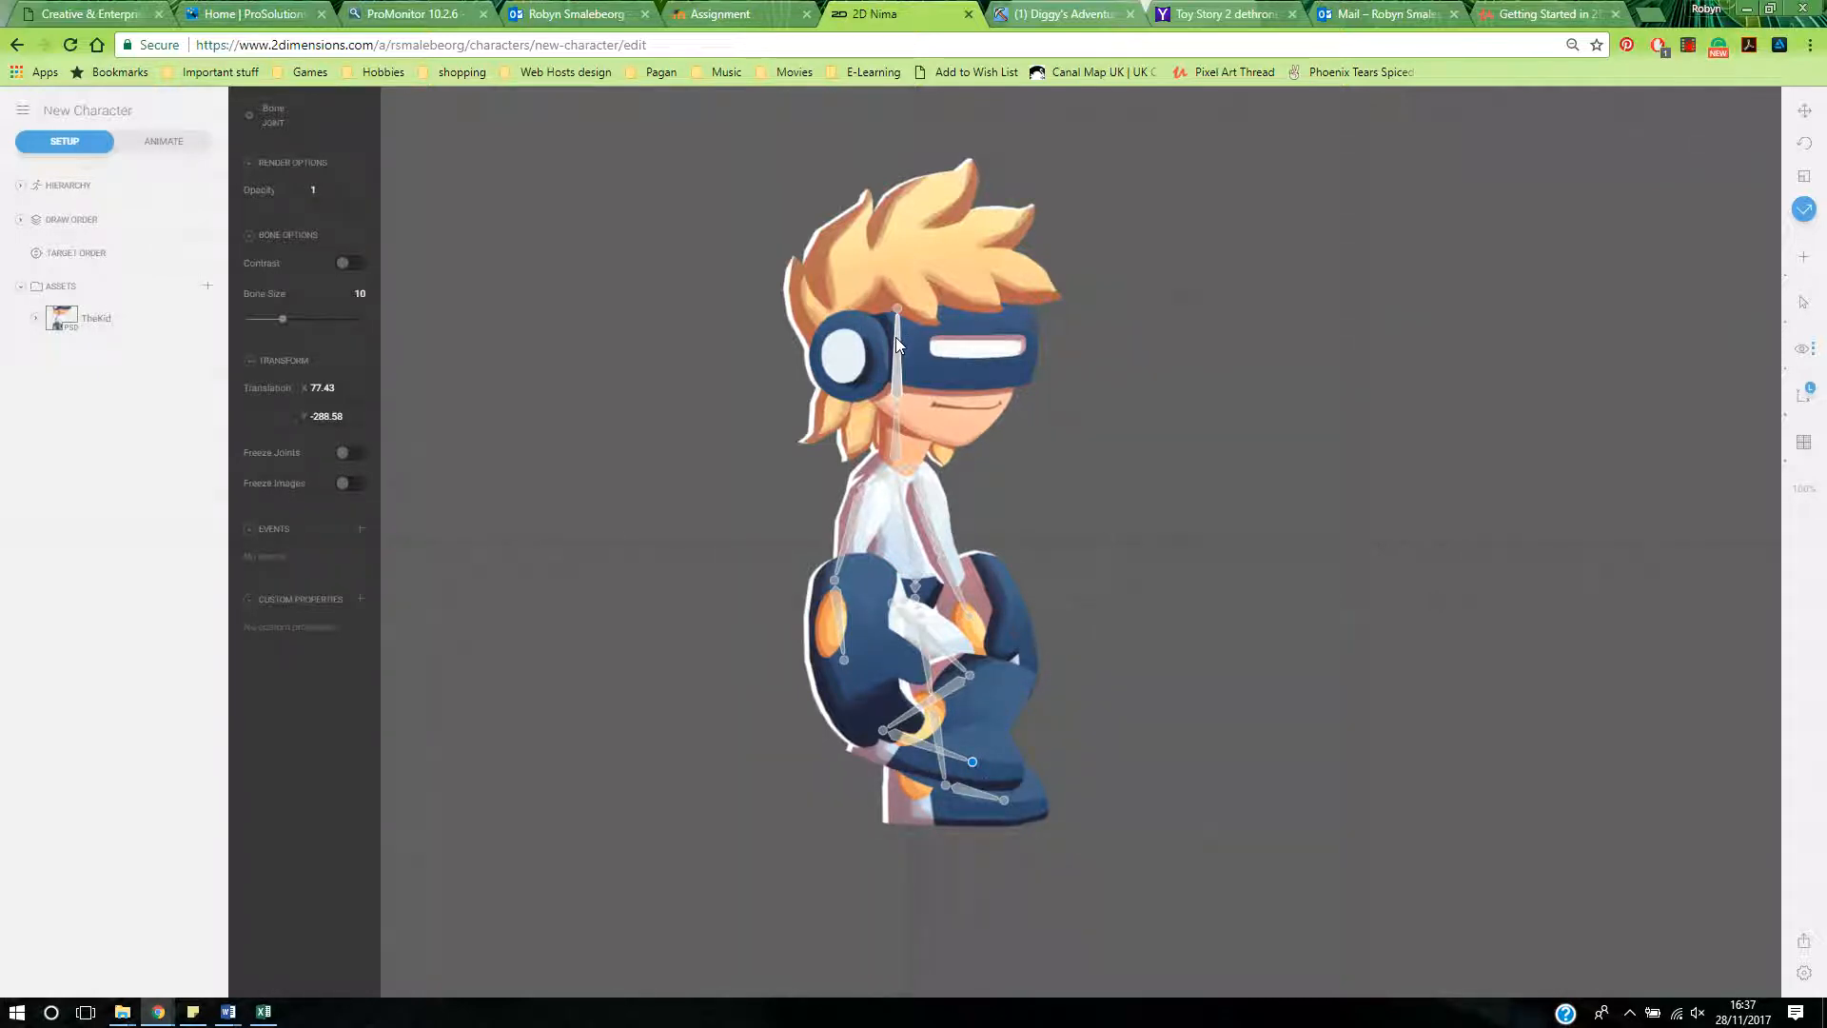
mouse_move(895, 337)
left_mouse_down()
mouse_move(872, 331)
mouse_move(944, 376)
mouse_move(917, 354)
left_mouse_up()
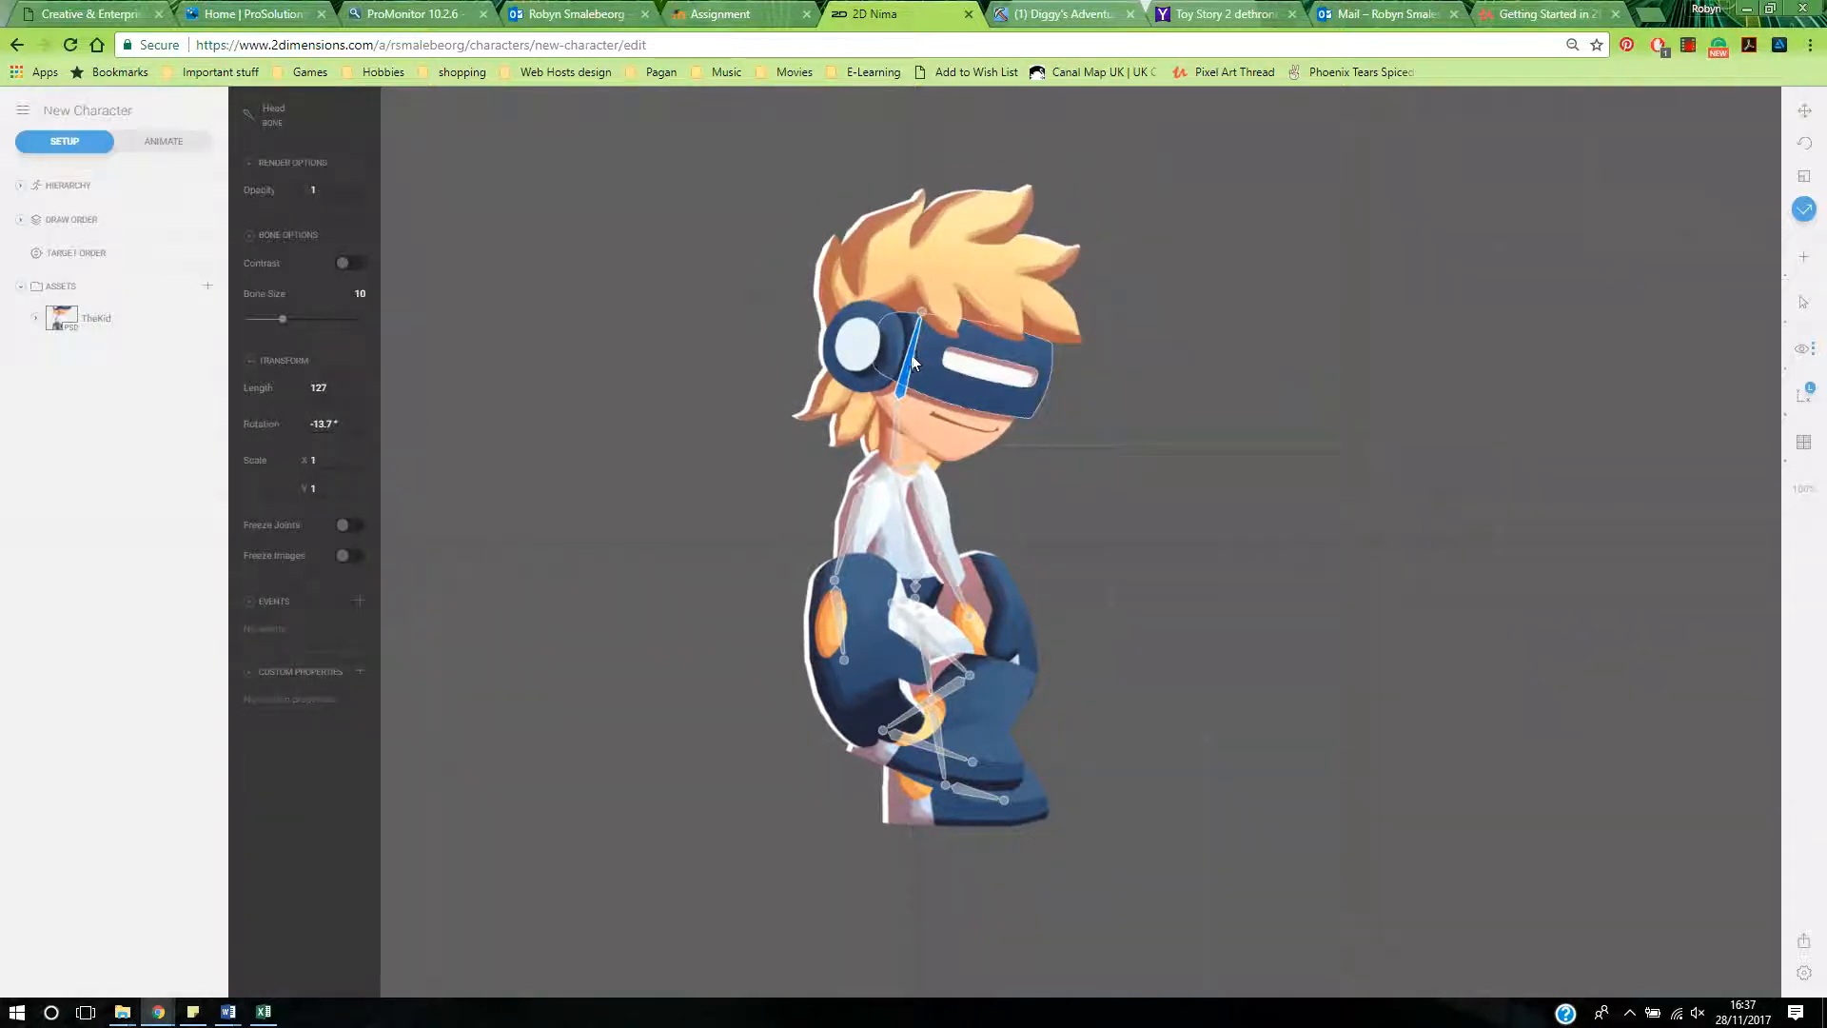
mouse_move(162, 1014)
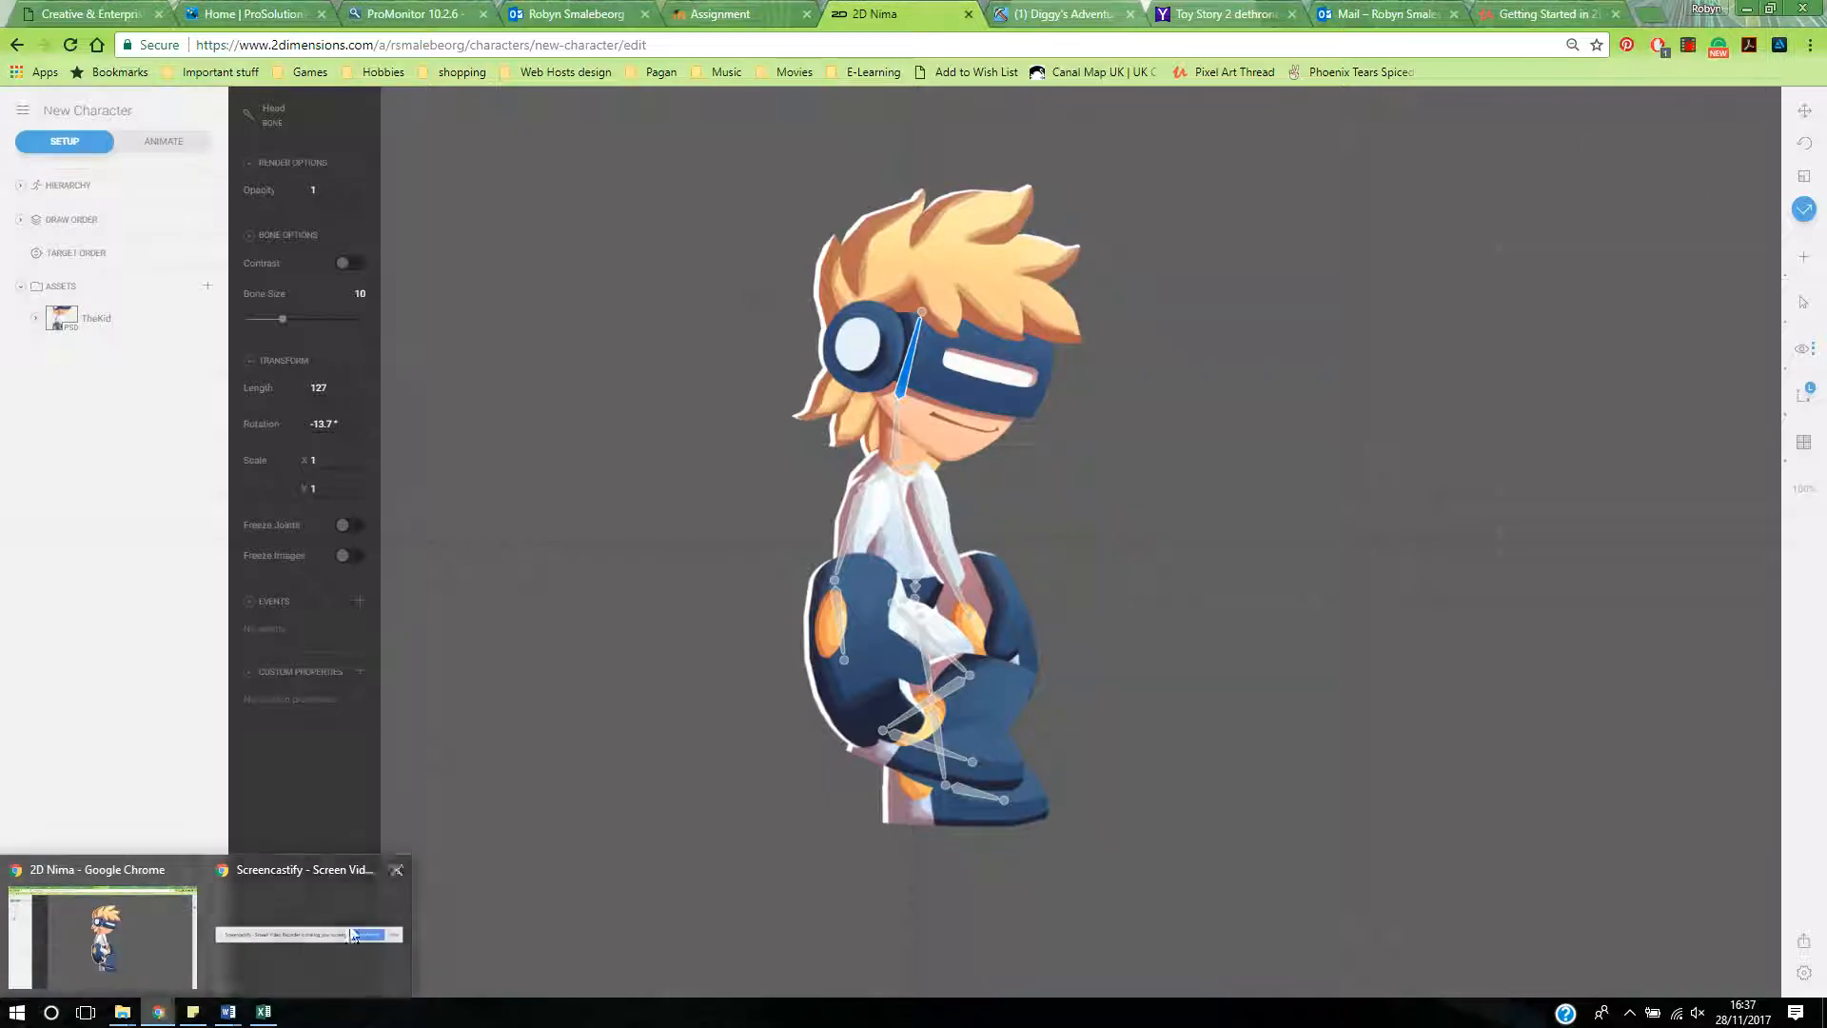